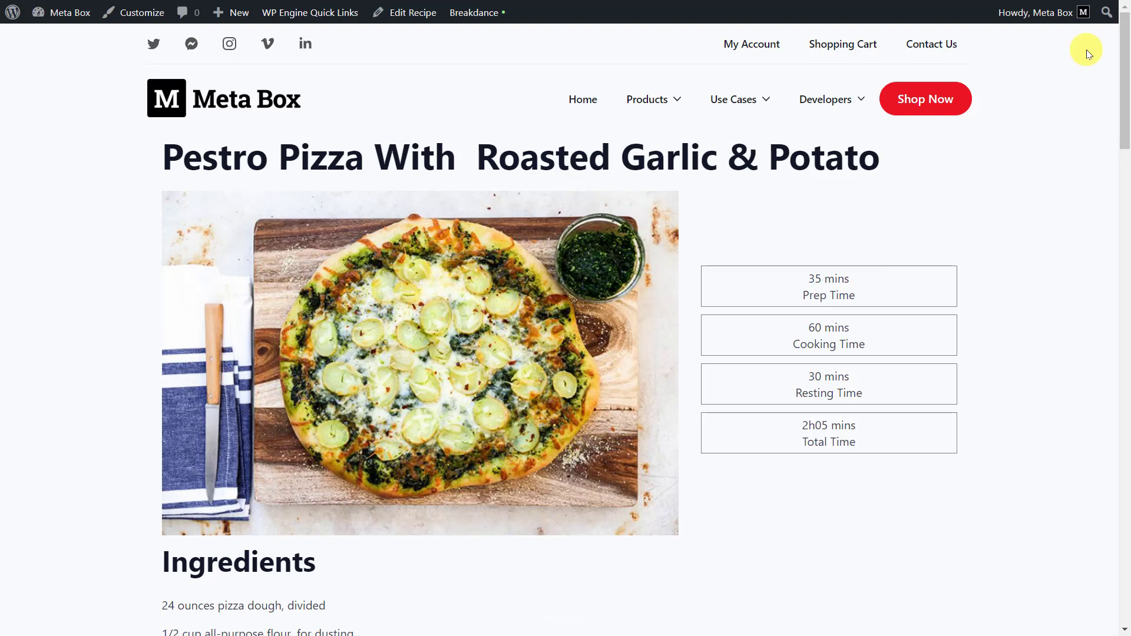
Examine the finished Pestro Pizza recipe page, from its times, ingredients and instructions through the video, notes, nutrition and equipment sections
{"action": "scroll", "coordinate": [1086, 50], "scroll_direction": "down", "scroll_amount": 5}
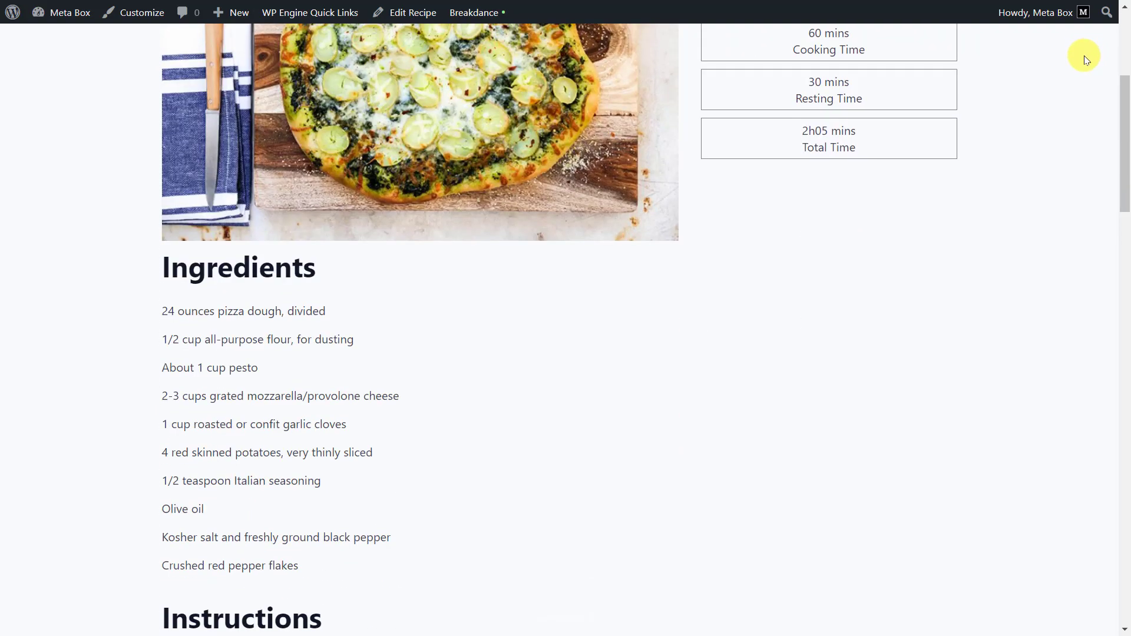
{"action": "scroll", "coordinate": [1087, 61], "scroll_direction": "down", "scroll_amount": 5}
{"action": "scroll", "coordinate": [1086, 62], "scroll_direction": "down", "scroll_amount": 6}
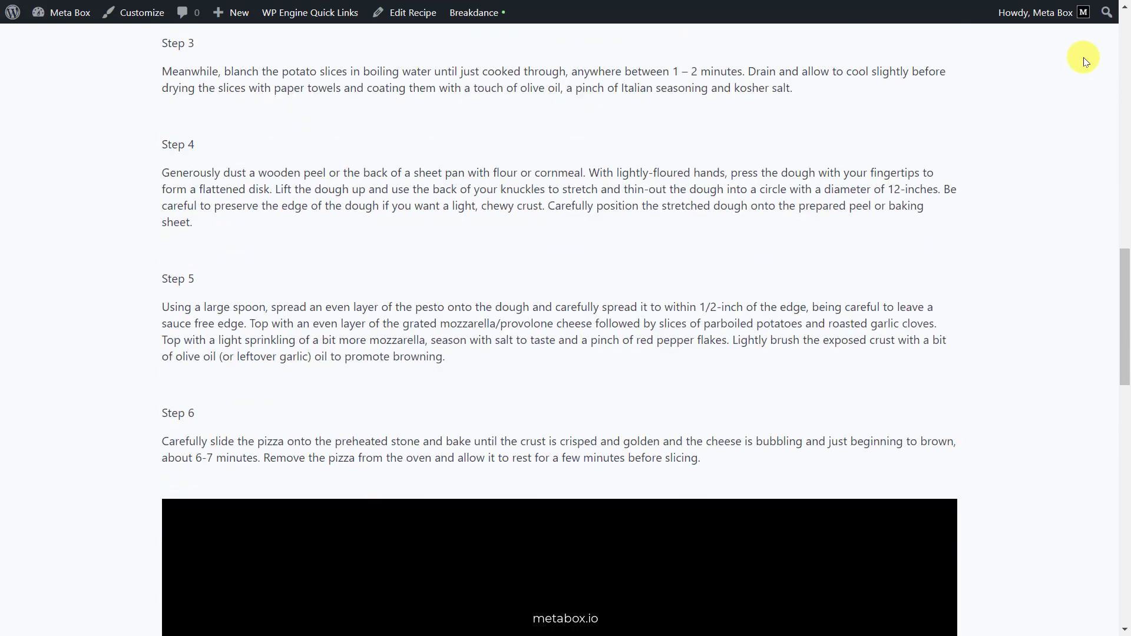
{"action": "scroll", "coordinate": [1086, 61], "scroll_direction": "down", "scroll_amount": 15}
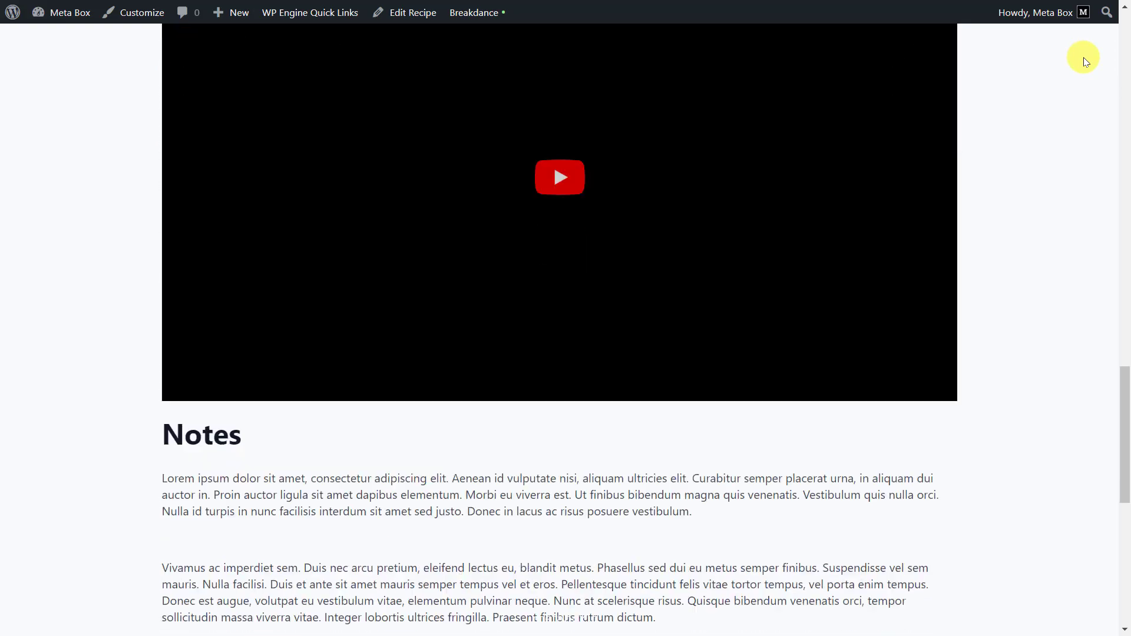
{"action": "scroll", "coordinate": [1086, 61], "scroll_direction": "down", "scroll_amount": 4}
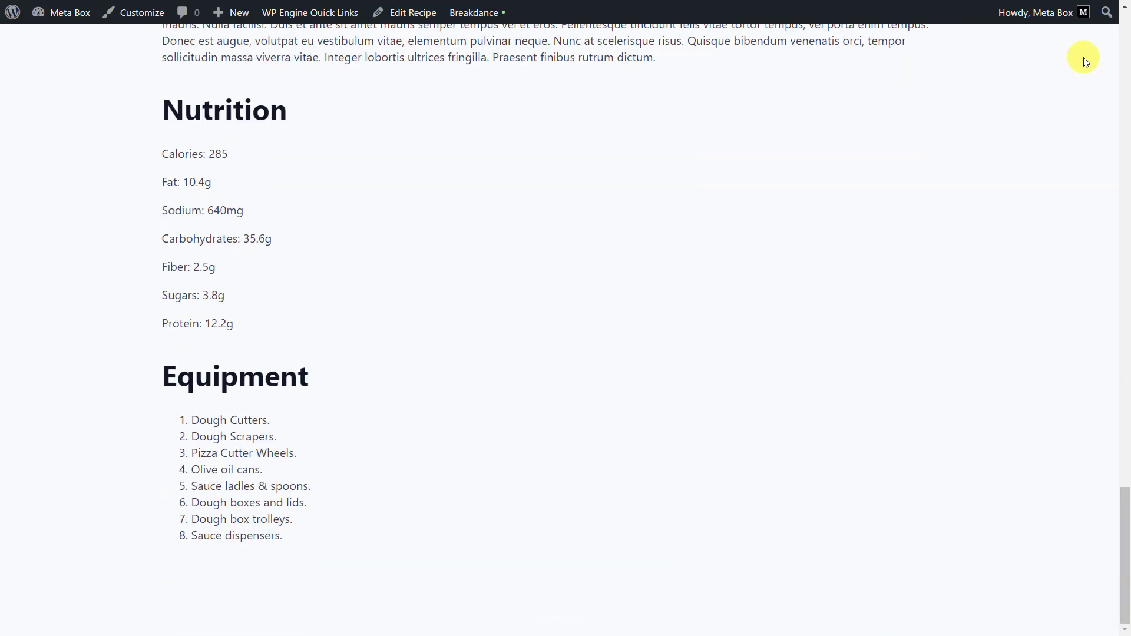
{"action": "scroll", "coordinate": [1086, 61], "scroll_direction": "up", "scroll_amount": 14}
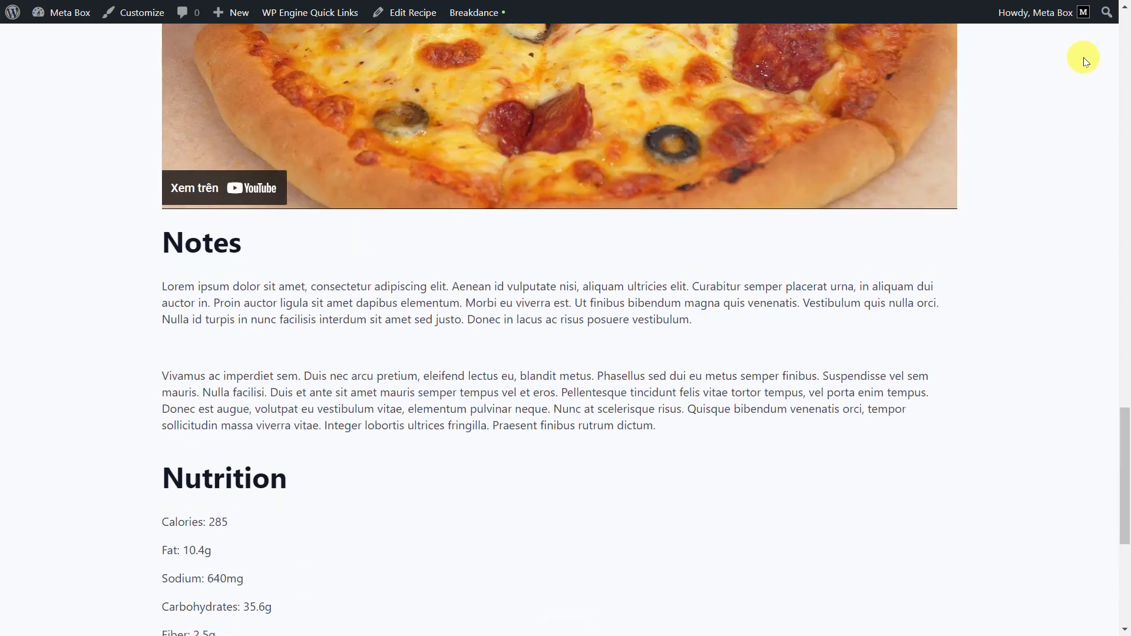
{"action": "scroll", "coordinate": [1086, 61], "scroll_direction": "up", "scroll_amount": 14}
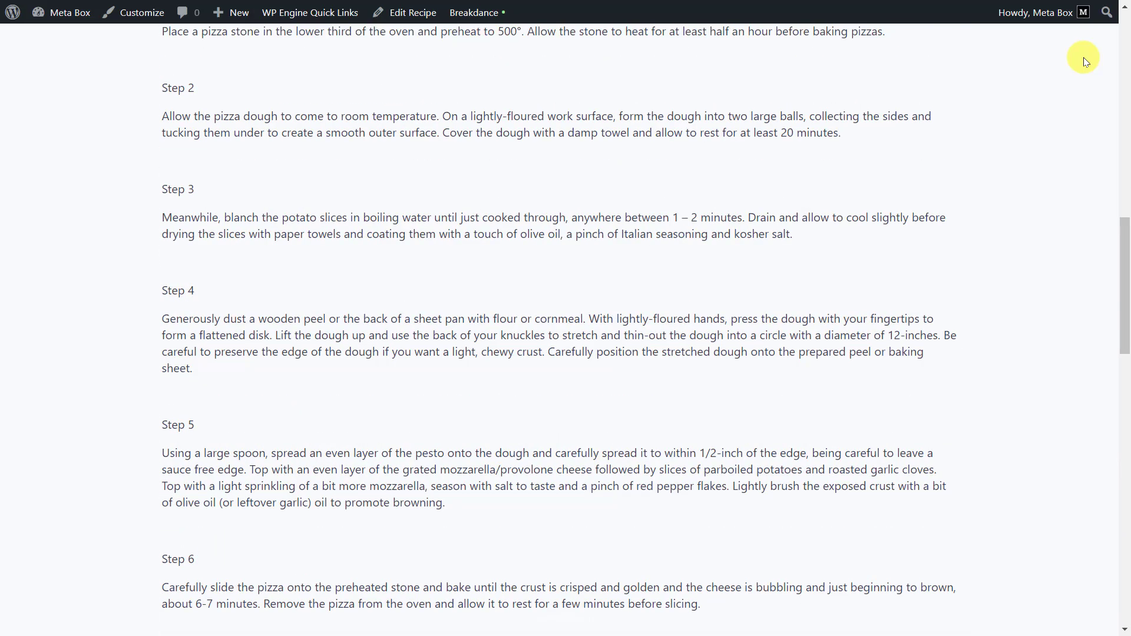
{"action": "scroll", "coordinate": [1086, 61], "scroll_direction": "up", "scroll_amount": 10}
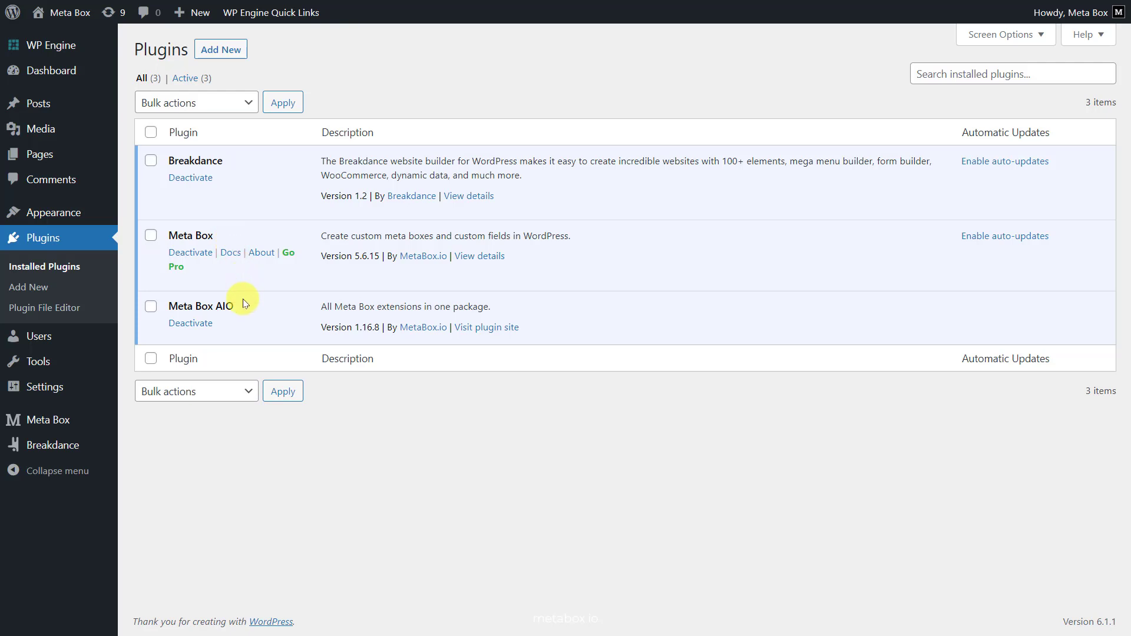
Open the list of Meta Box extensions and review which ones are enabled
{"action": "mouse_move", "coordinate": [91, 419]}
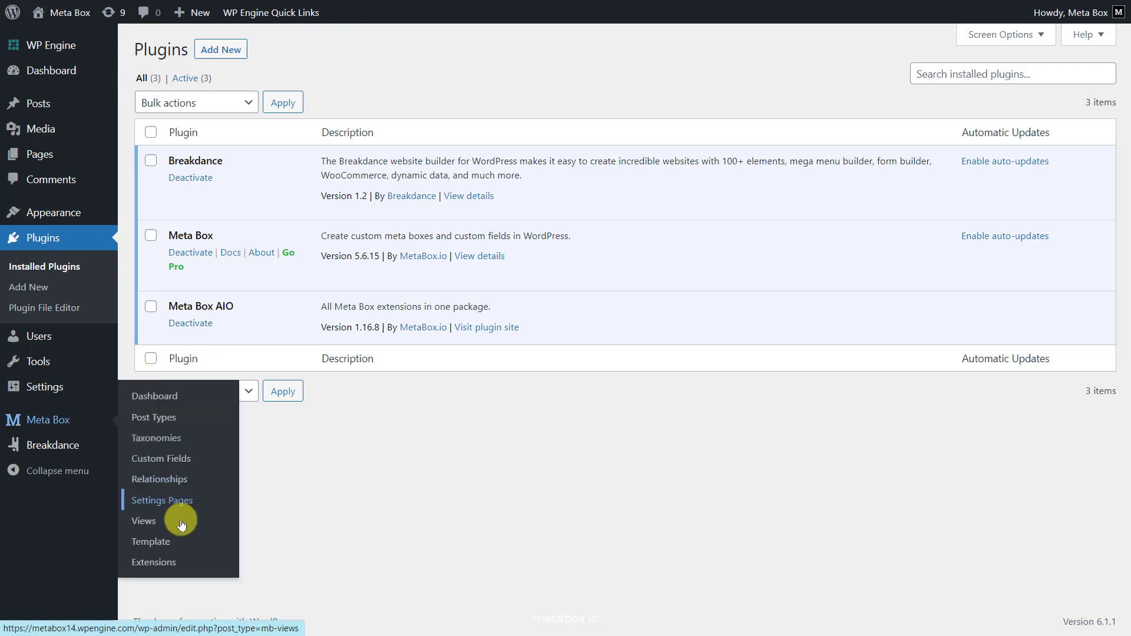
{"action": "left_click", "coordinate": [195, 562]}
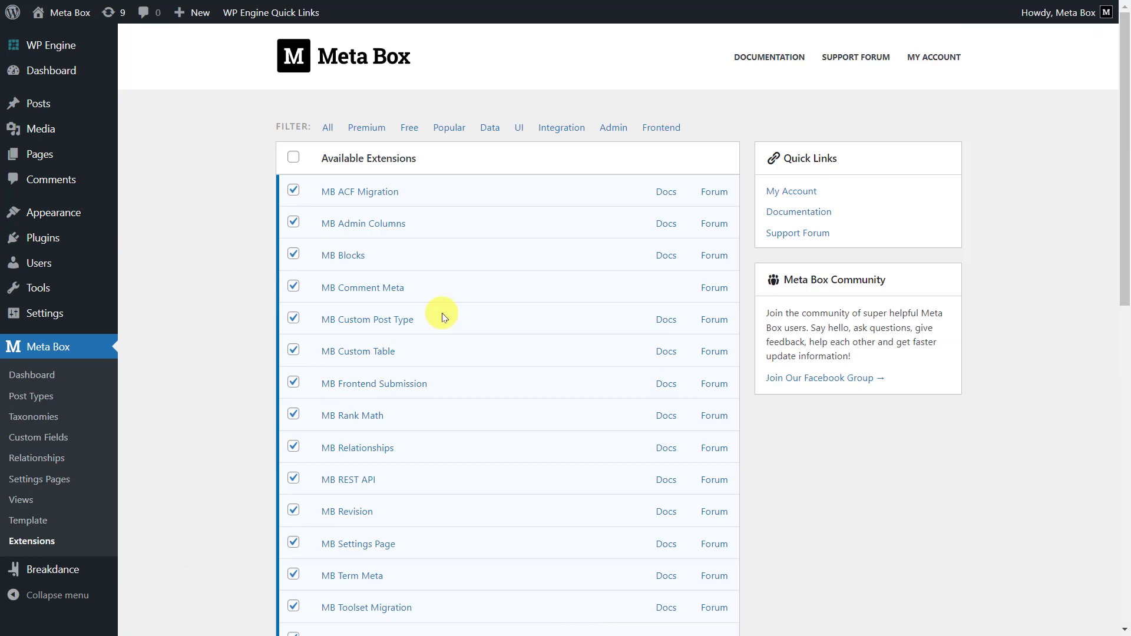
{"action": "scroll", "coordinate": [443, 317], "scroll_direction": "down", "scroll_amount": 3}
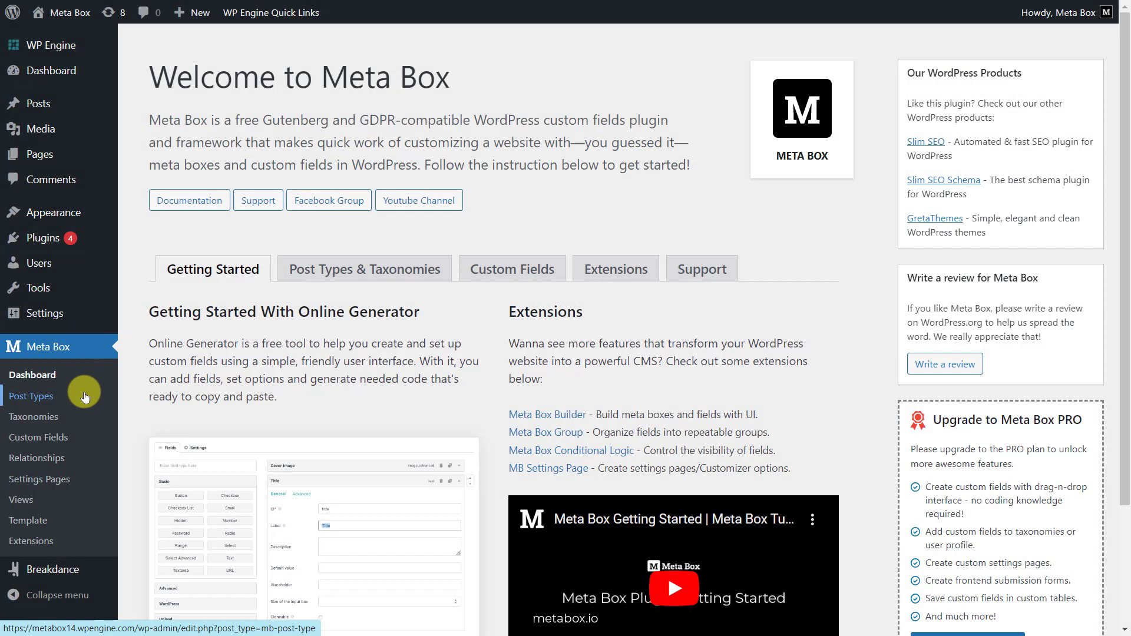
Create and publish a new Meta Box post type with plural name Recipes, singular name recipe and slug recipe
{"action": "left_click", "coordinate": [84, 397]}
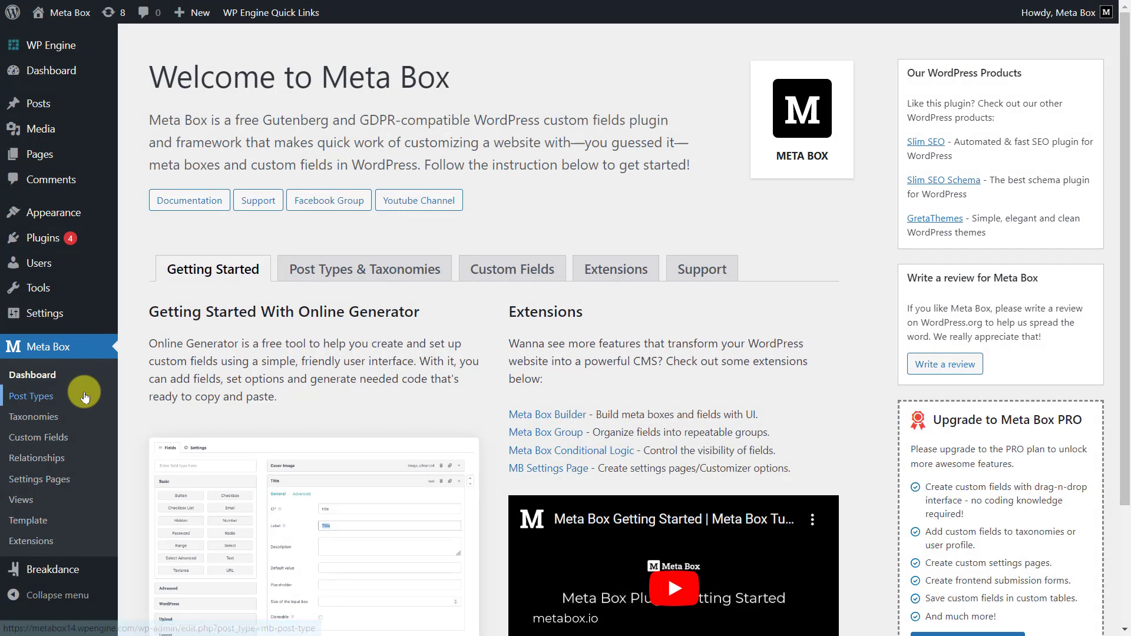
{"action": "left_click", "coordinate": [260, 48]}
{"action": "left_click", "coordinate": [548, 138]}
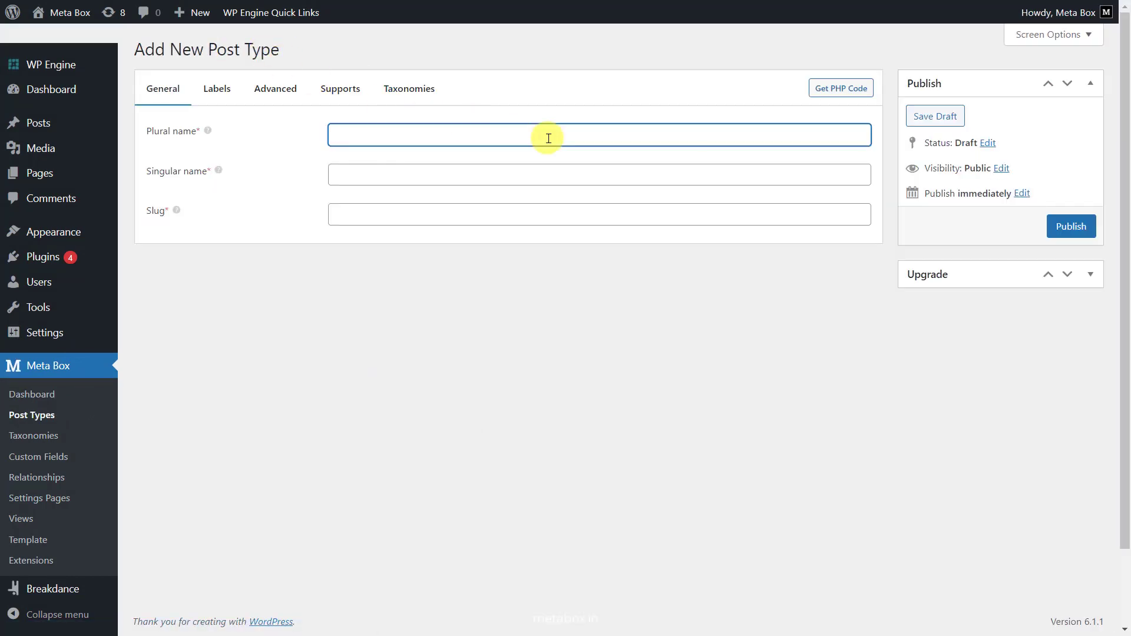
{"action": "left_click", "coordinate": [548, 172]}
{"action": "type", "text": "reci"}
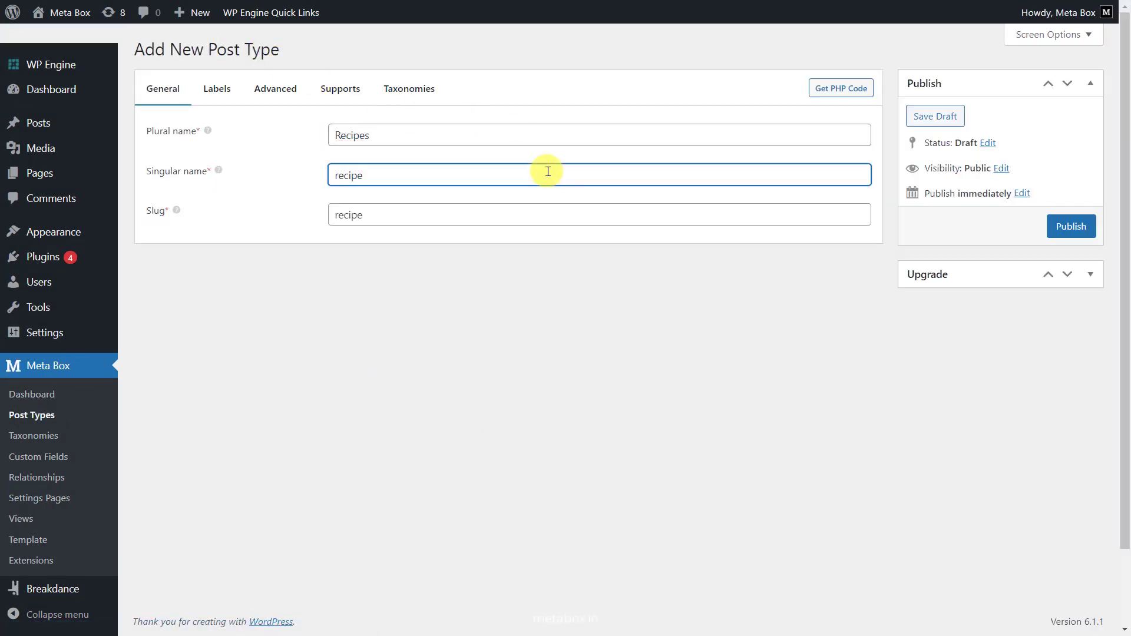
{"action": "type", "text": "pe"}
{"action": "left_click", "coordinate": [548, 215]}
{"action": "left_click", "coordinate": [1055, 219]}
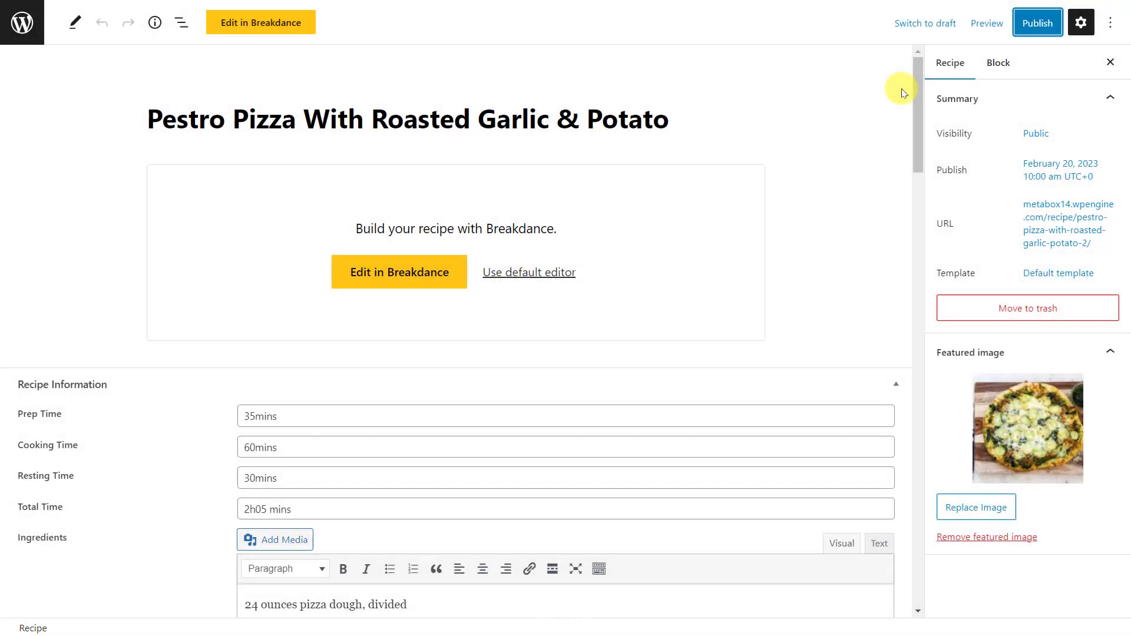
Review the Recipe Information fields filled in for the Pestro Pizza recipe post
{"action": "scroll", "coordinate": [900, 90], "scroll_direction": "down", "scroll_amount": 5}
{"action": "scroll", "coordinate": [901, 93], "scroll_direction": "down", "scroll_amount": 10}
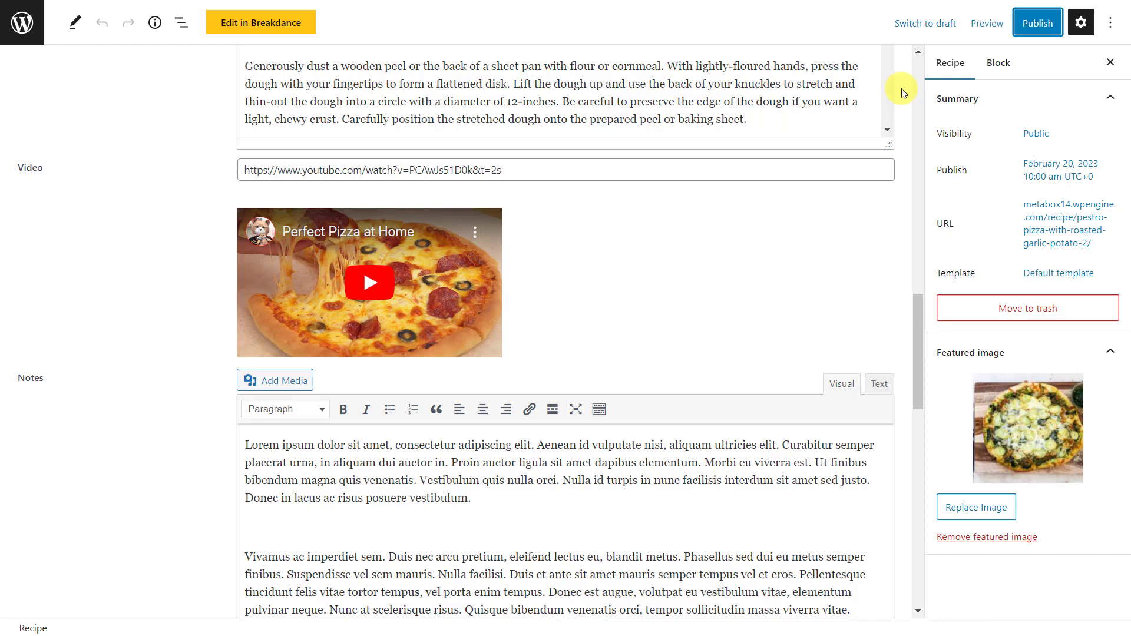
{"action": "scroll", "coordinate": [901, 91], "scroll_direction": "down", "scroll_amount": 15}
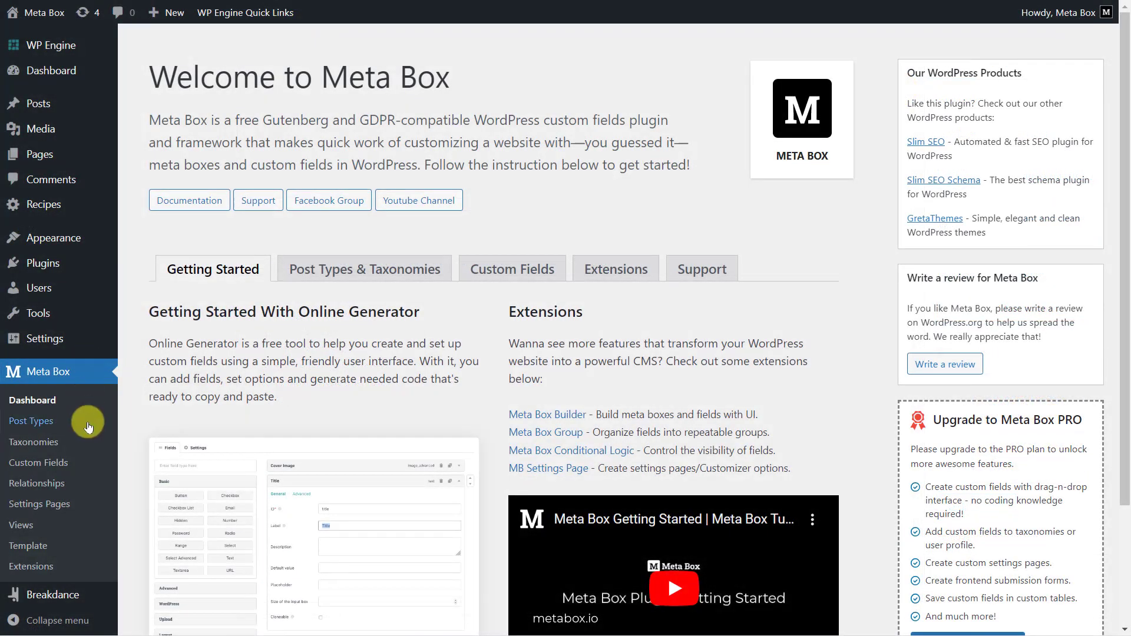
Create a custom field group titled Recipe Information and add a Text field labelled Prep Time
{"action": "left_click", "coordinate": [88, 462]}
{"action": "left_click", "coordinate": [266, 52]}
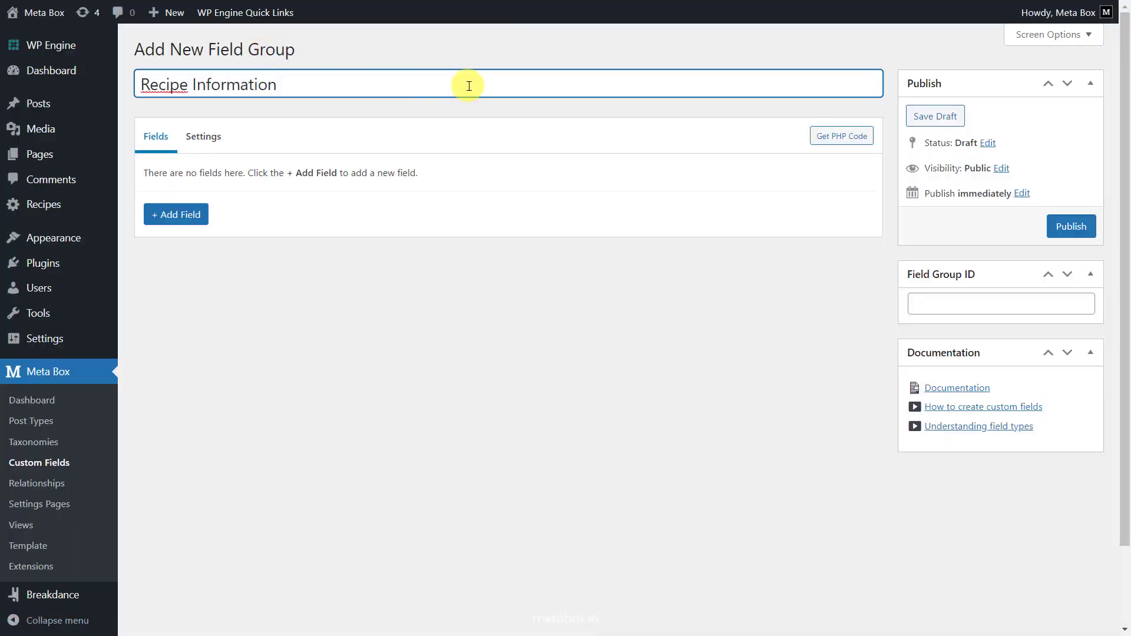
{"action": "left_click", "coordinate": [193, 213]}
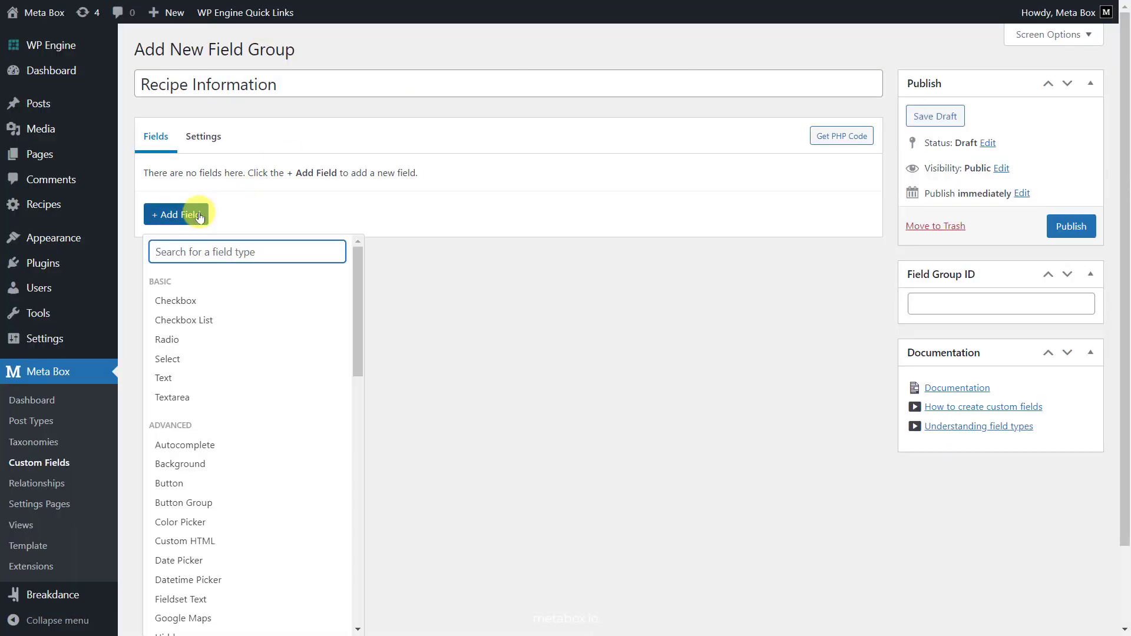
{"action": "left_click", "coordinate": [189, 371]}
{"action": "left_click", "coordinate": [333, 173]}
{"action": "triple_click", "coordinate": [479, 231]}
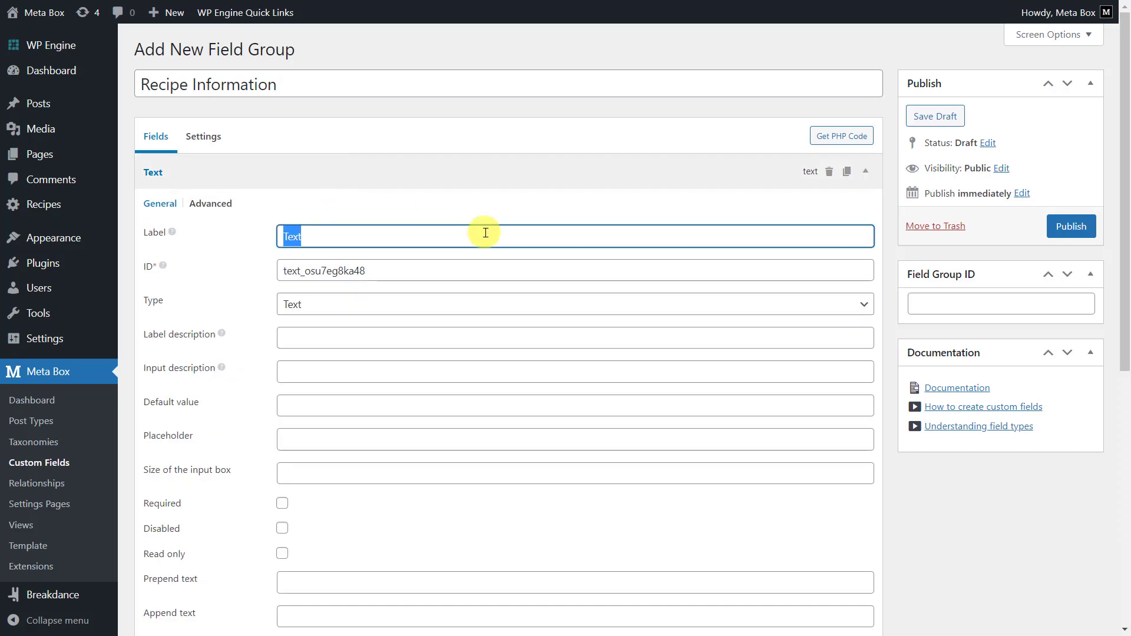
{"action": "type", "text": "Prep Time"}
{"action": "left_click", "coordinate": [481, 171]}
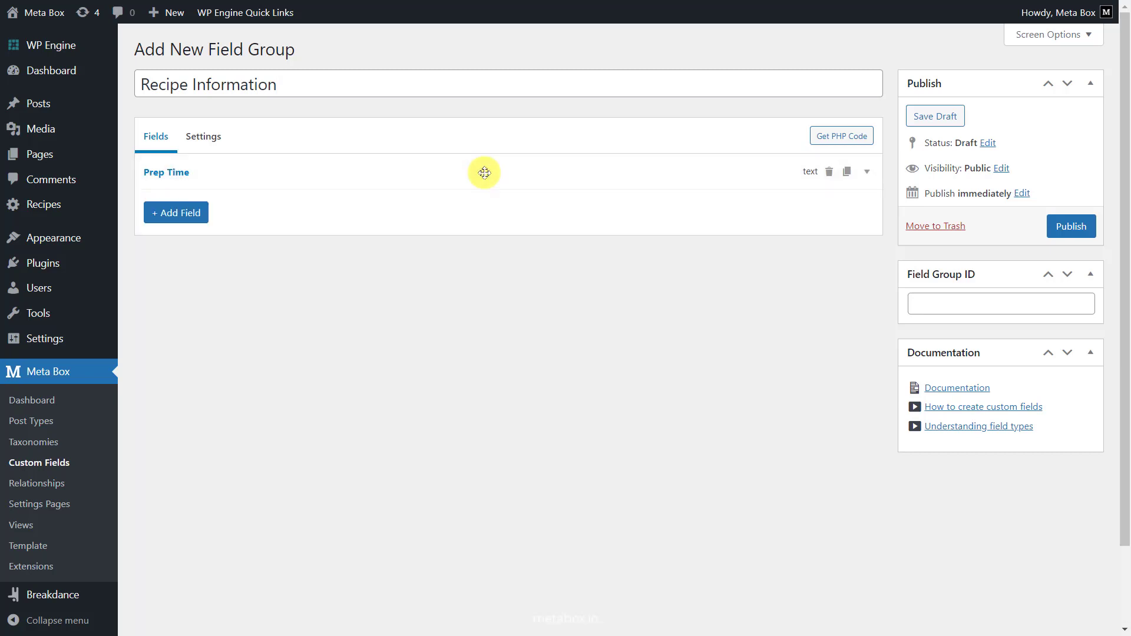
Duplicate the Prep Time field and label the copy Cooking Time
{"action": "left_click", "coordinate": [846, 171]}
{"action": "left_click", "coordinate": [601, 214]}
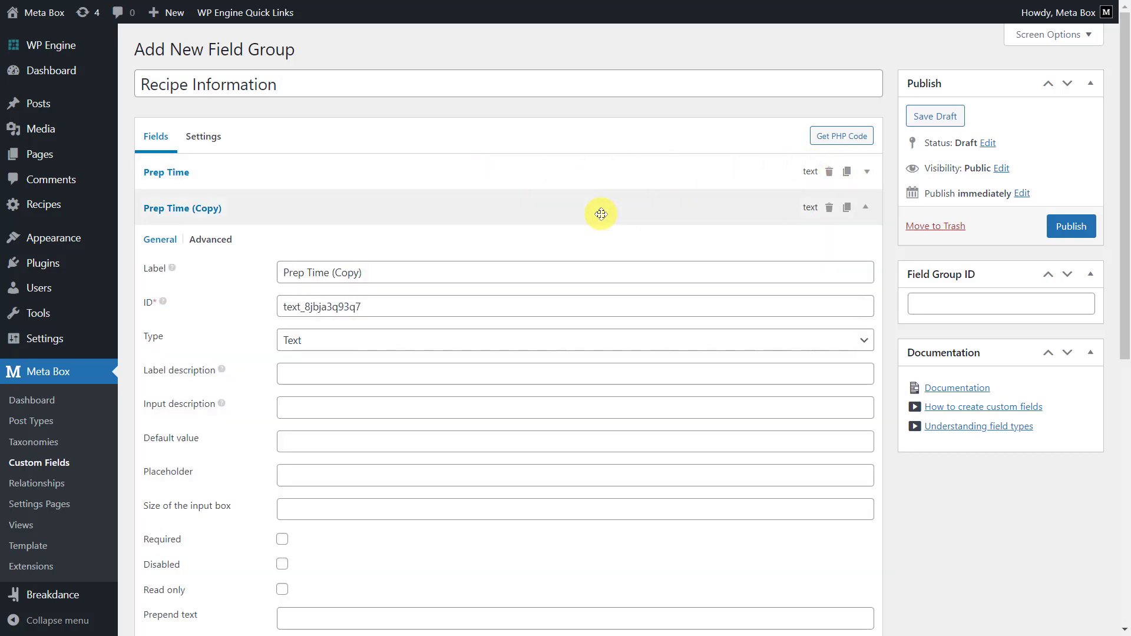
{"action": "triple_click", "coordinate": [615, 273]}
{"action": "type", "text": "Cooking Tim"}
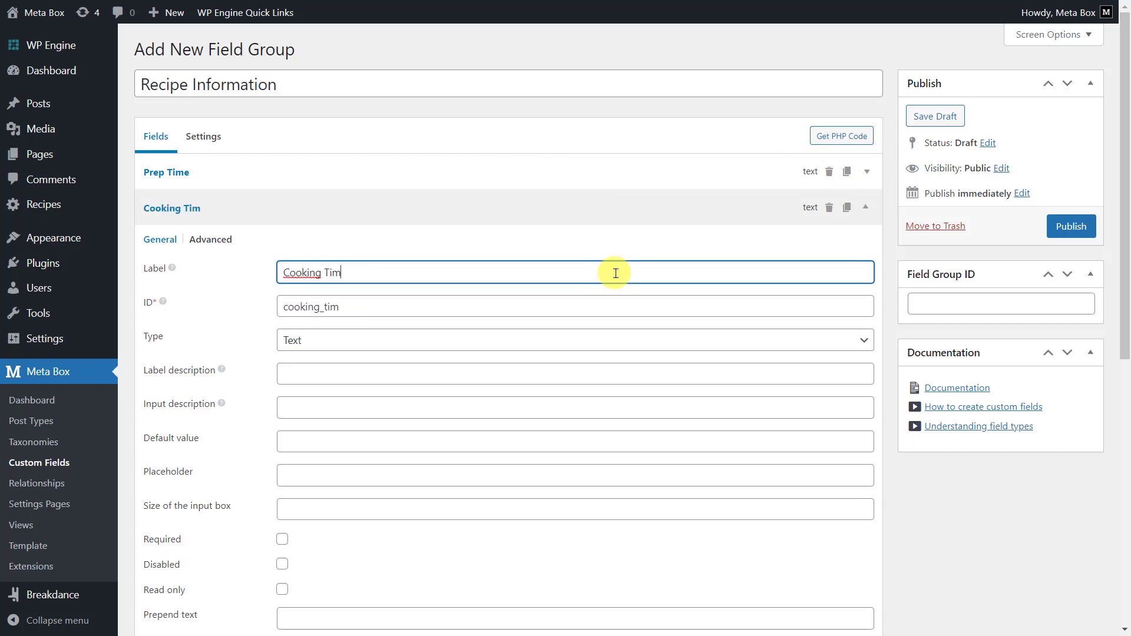
{"action": "type", "text": "e"}
{"action": "left_click", "coordinate": [611, 208]}
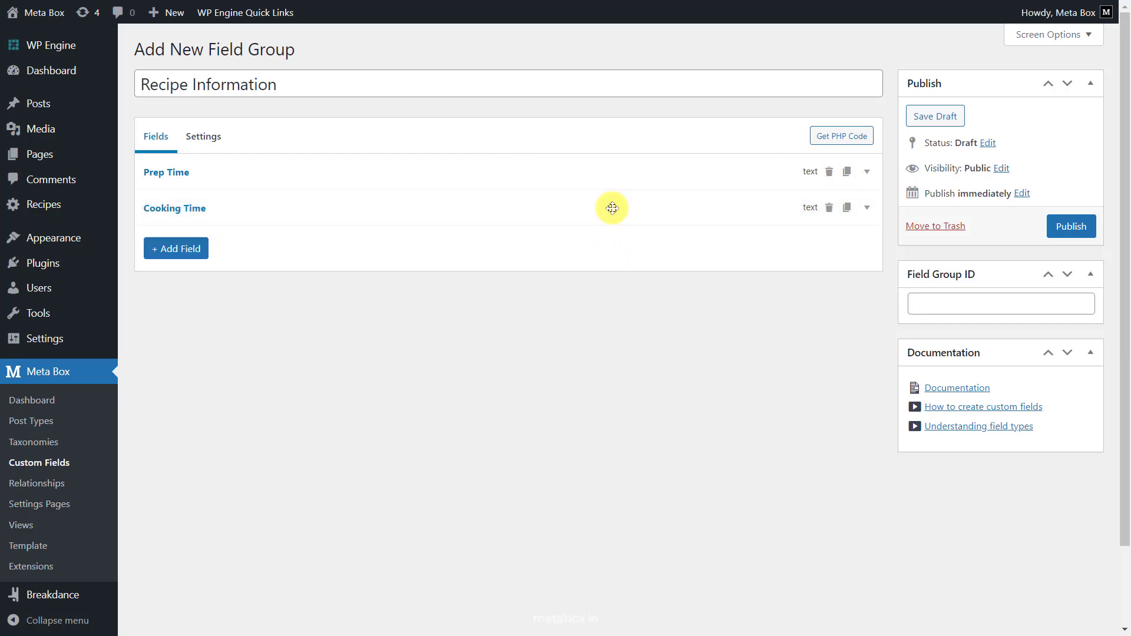
Duplicate the Cooking Time field and label the copy Resting Time
{"action": "left_click", "coordinate": [846, 207]}
{"action": "left_click", "coordinate": [648, 244]}
{"action": "triple_click", "coordinate": [615, 305]}
{"action": "type", "text": "Resting Time"}
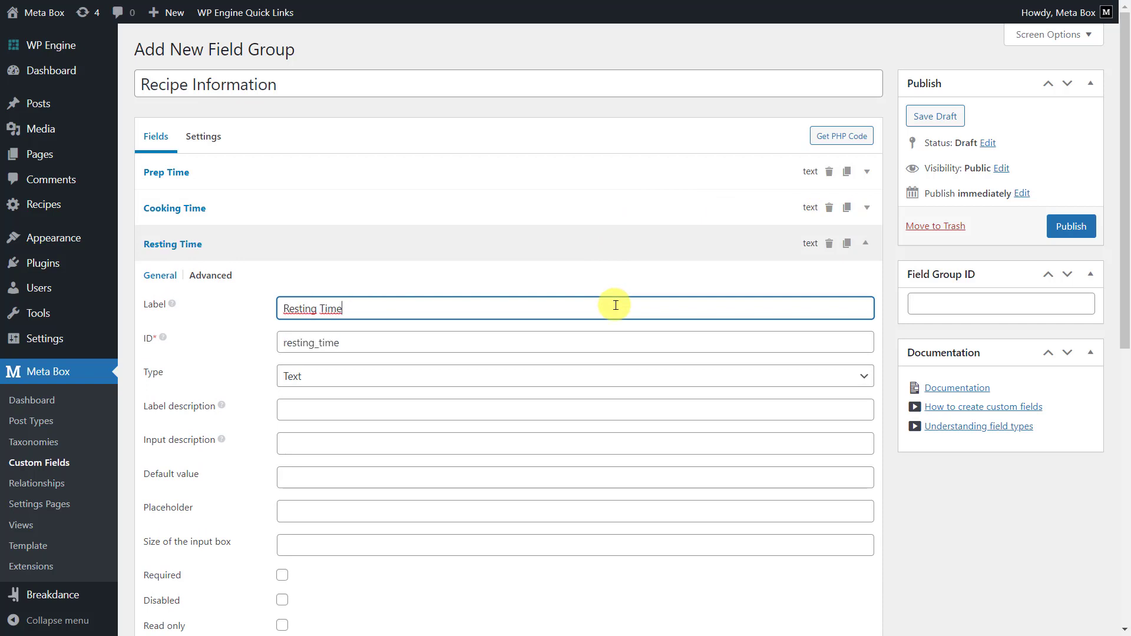
{"action": "left_click", "coordinate": [616, 245]}
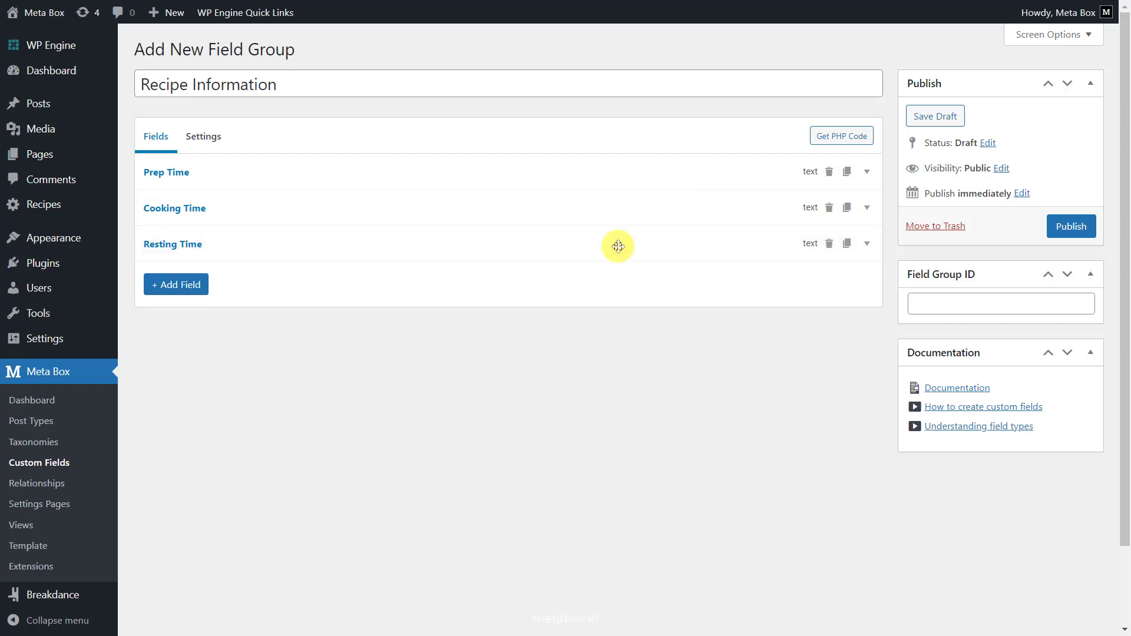
Duplicate the Resting Time field and label the copy Total Time
{"action": "left_click", "coordinate": [846, 244]}
{"action": "left_click", "coordinate": [611, 280]}
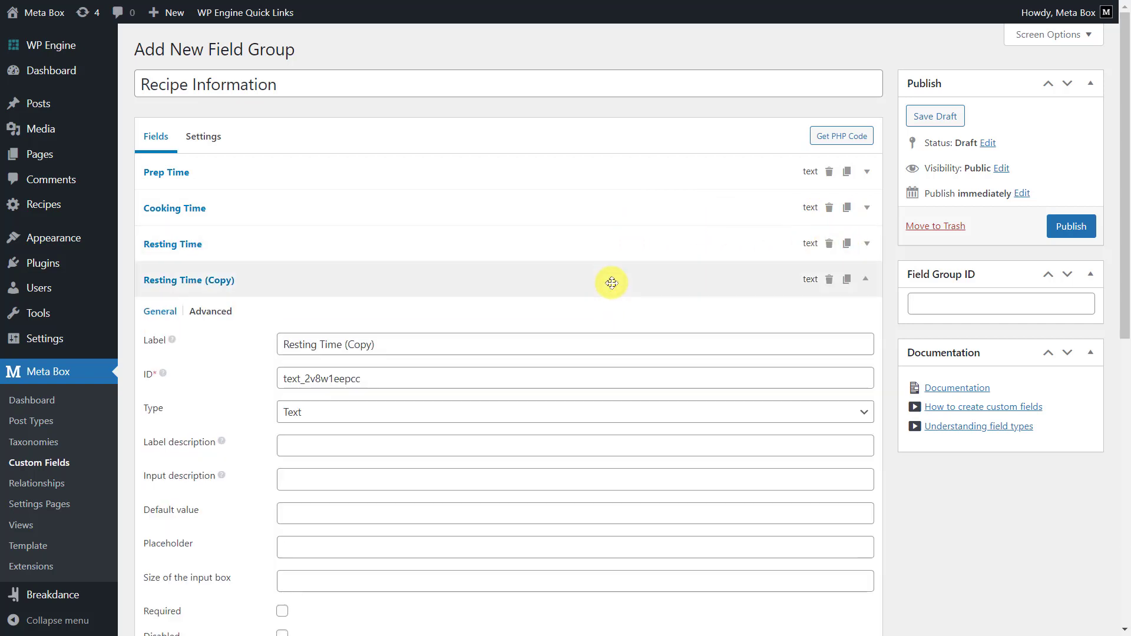
{"action": "triple_click", "coordinate": [620, 343]}
{"action": "type", "text": "Total Time"}
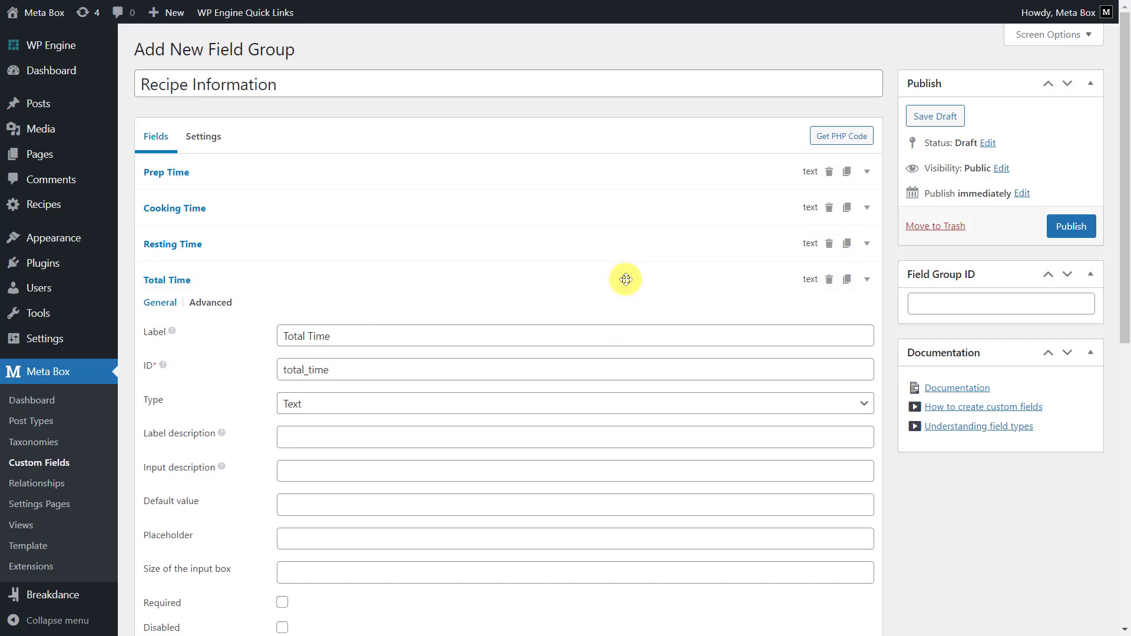
{"action": "left_click", "coordinate": [623, 280]}
Add a WYSIWYG Editor field to the group and label it Ingredients
{"action": "left_click", "coordinate": [177, 320]}
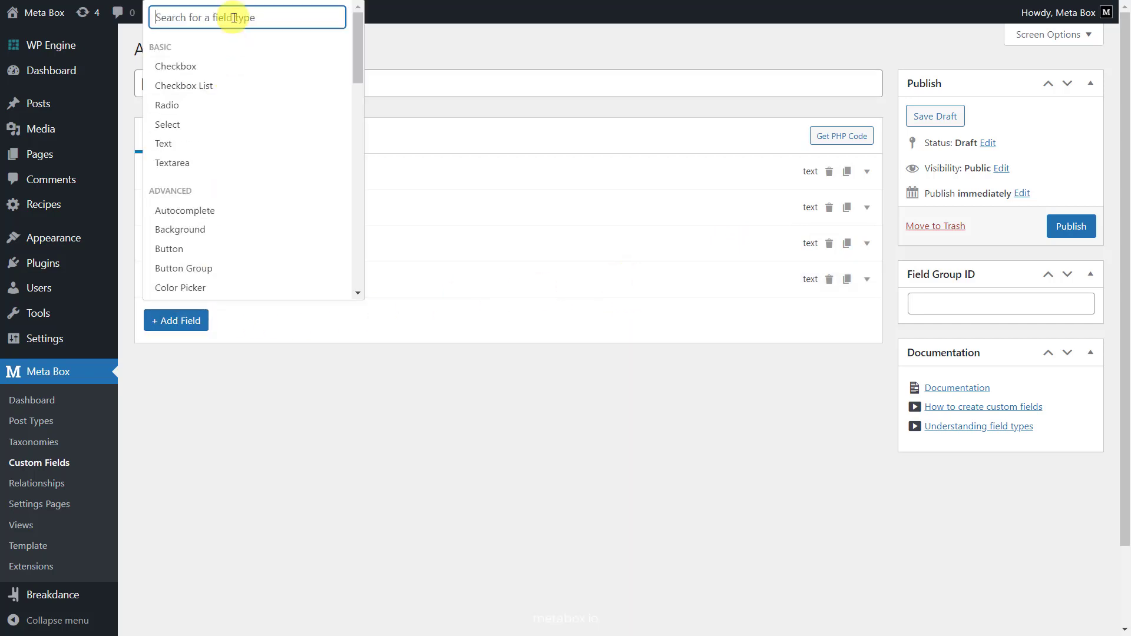
{"action": "type", "text": "wy"}
{"action": "left_click", "coordinate": [237, 406]}
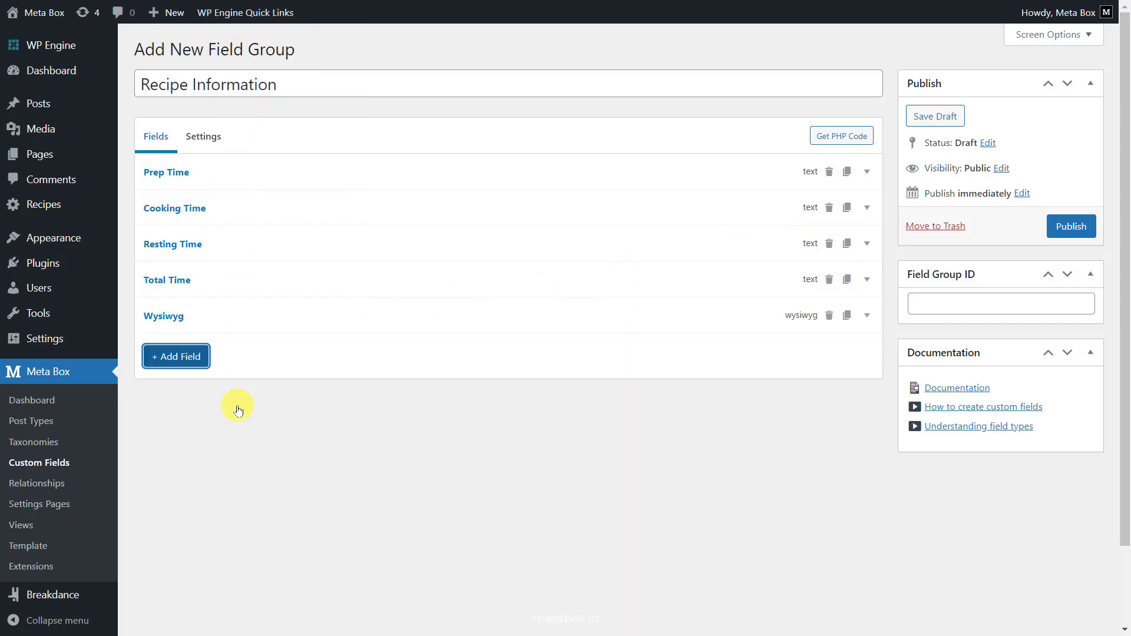
{"action": "left_click", "coordinate": [315, 317]}
{"action": "triple_click", "coordinate": [536, 377]}
{"action": "type", "text": "Ingredients"}
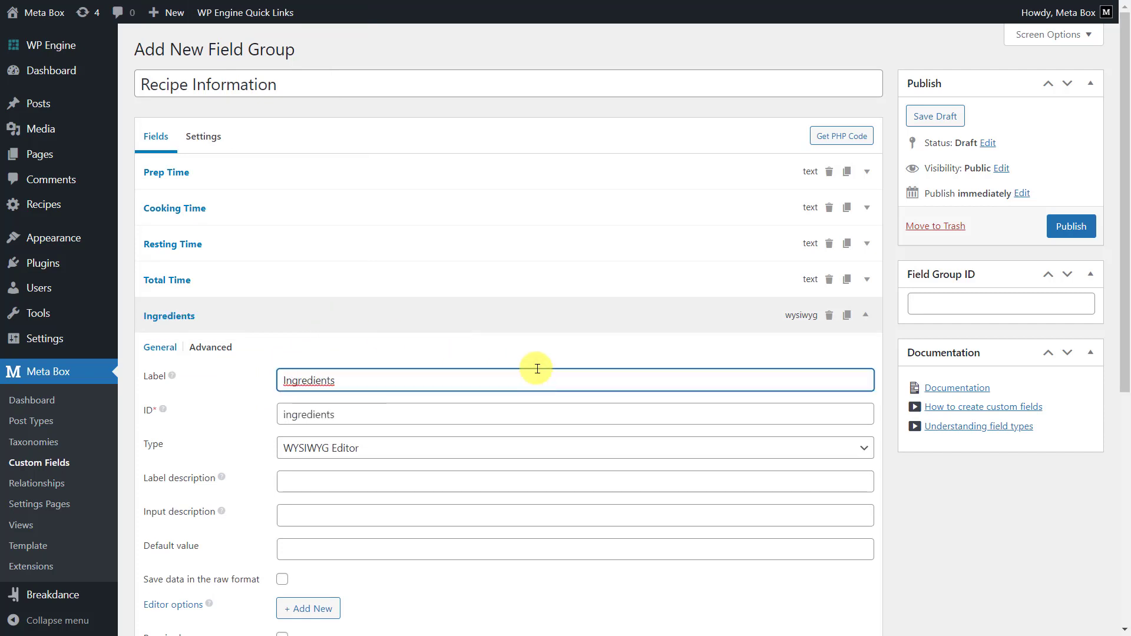
{"action": "left_click", "coordinate": [534, 316]}
Duplicate the Ingredients field and label the copy Instructions
{"action": "left_click", "coordinate": [847, 317]}
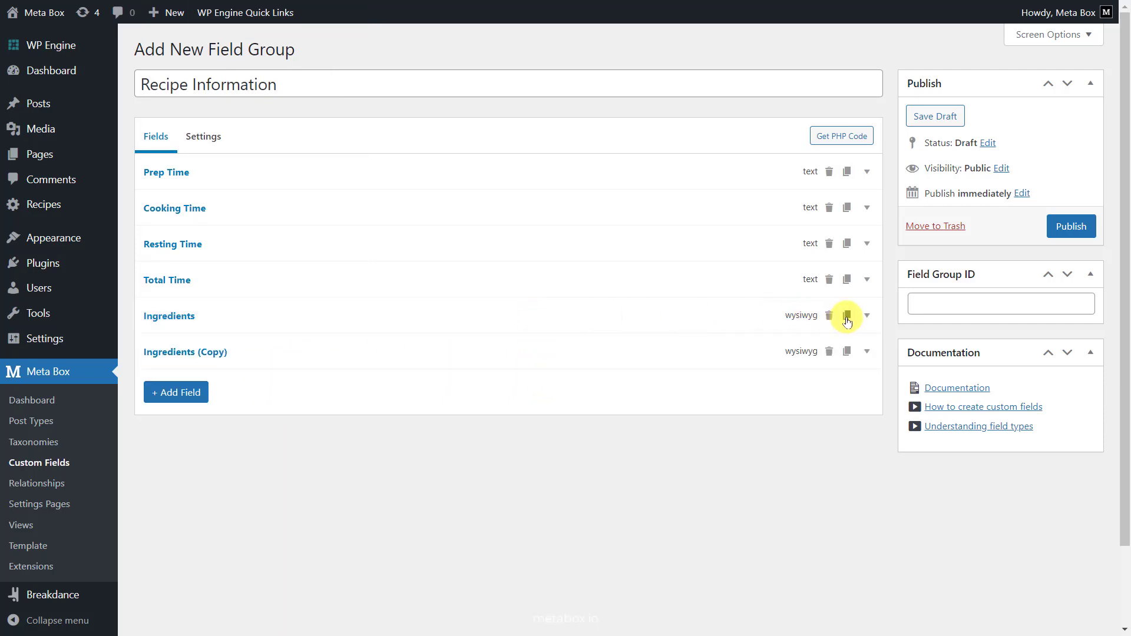
{"action": "left_click", "coordinate": [604, 357]}
{"action": "triple_click", "coordinate": [613, 412]}
{"action": "type", "text": "Instructions"}
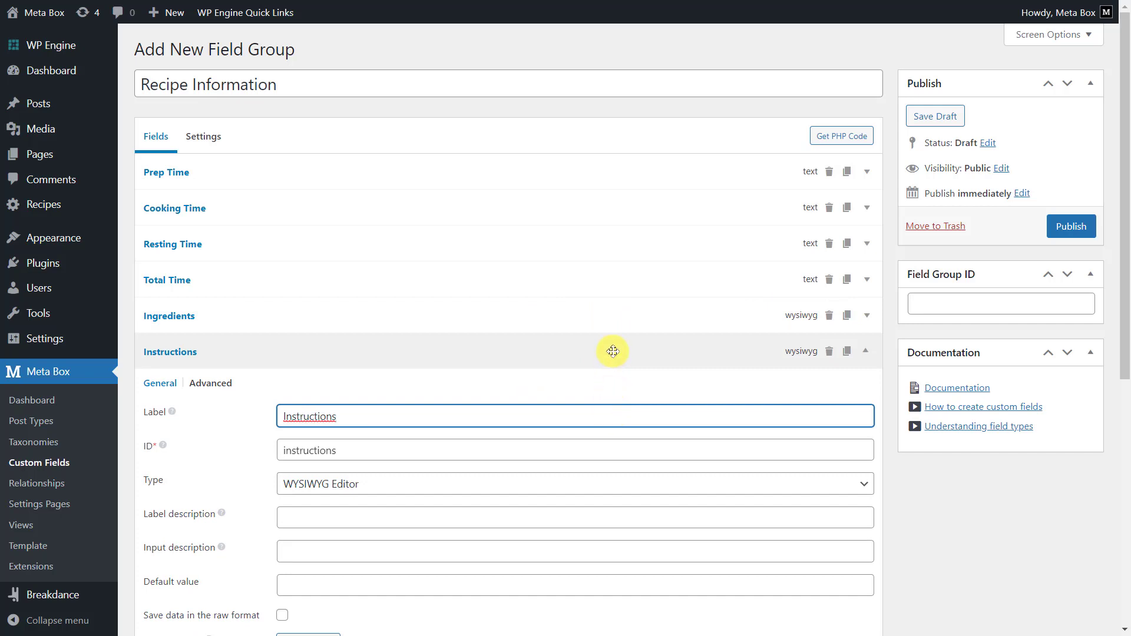
{"action": "left_click", "coordinate": [613, 352]}
Add an oEmbed field to the group and label it Videos
{"action": "left_click", "coordinate": [195, 393]}
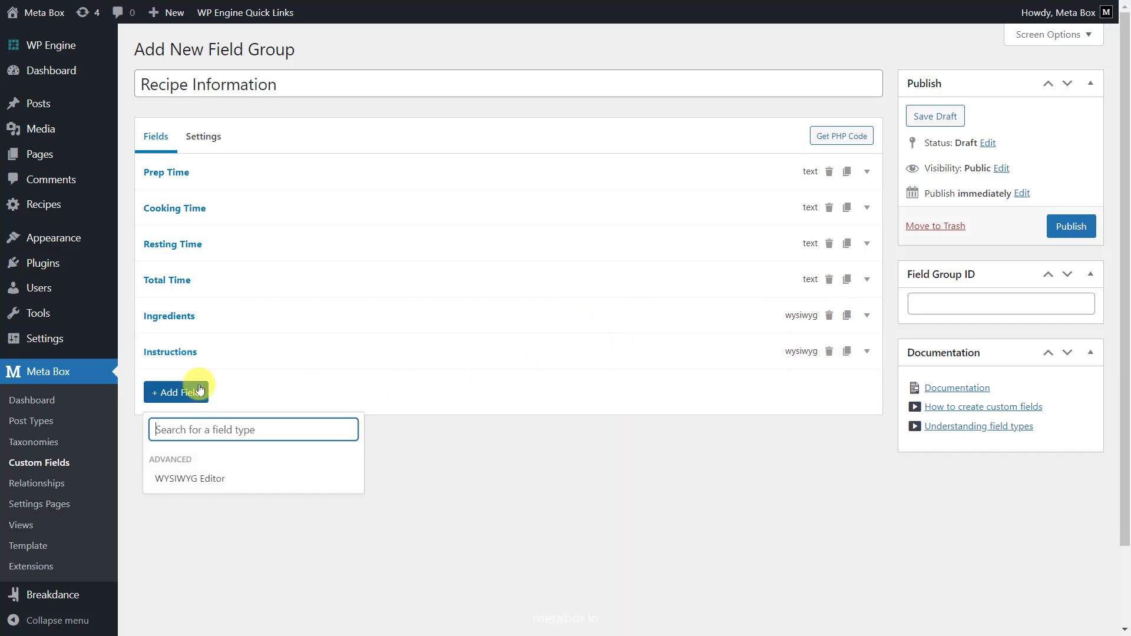
{"action": "type", "text": "oem"}
{"action": "left_click", "coordinate": [209, 477]}
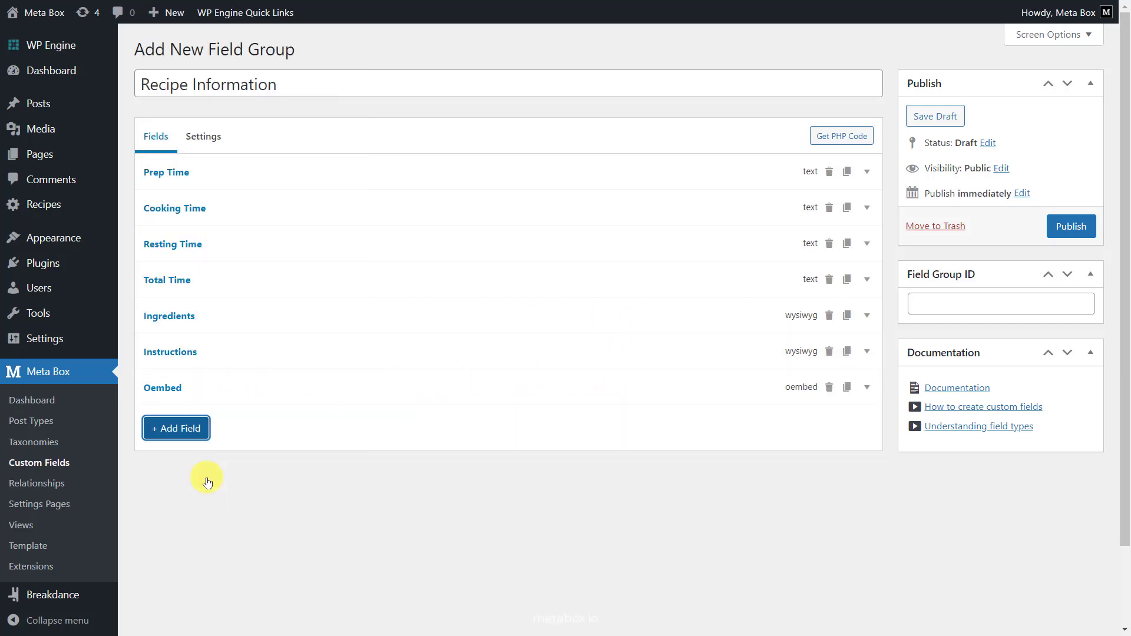
{"action": "left_click", "coordinate": [404, 386]}
{"action": "left_click", "coordinate": [412, 447]}
{"action": "double_click", "coordinate": [418, 446]}
{"action": "type", "text": "Videos"}
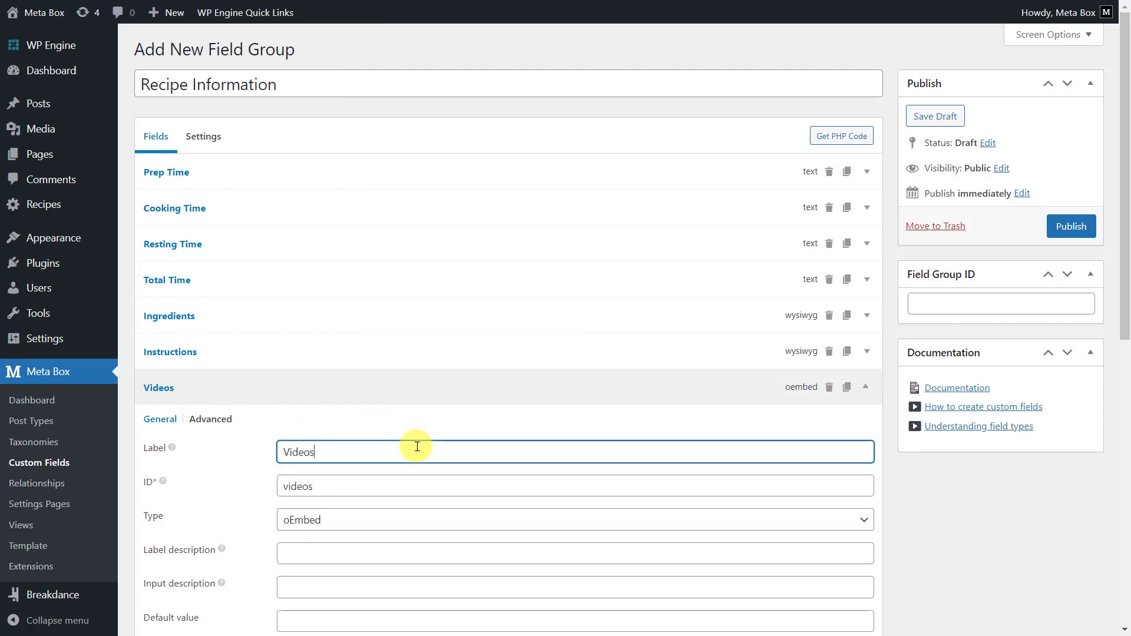
Add another WYSIWYG Editor field below the Videos field and label it Notes
{"action": "left_click", "coordinate": [411, 383]}
{"action": "left_click", "coordinate": [197, 426]}
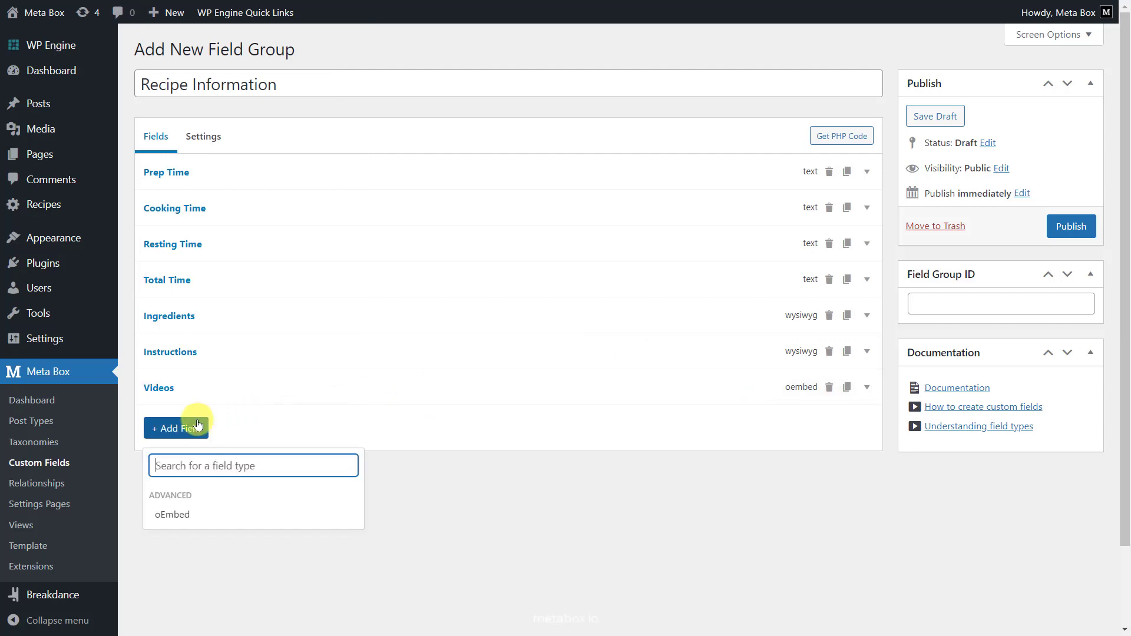
{"action": "type", "text": "wy"}
{"action": "left_click", "coordinate": [214, 516]}
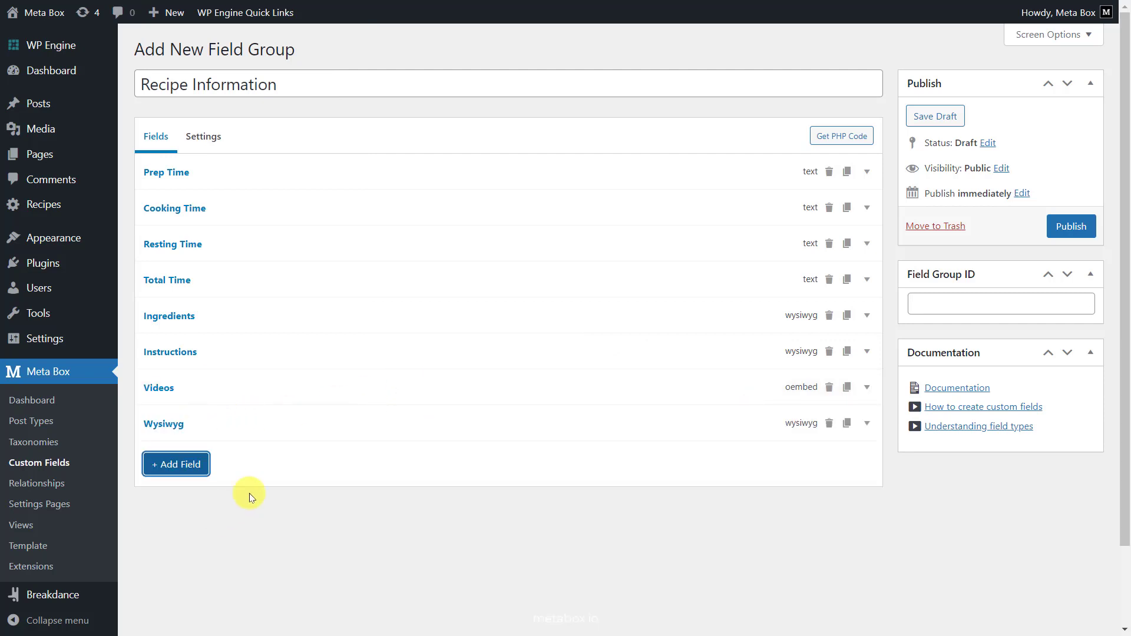
{"action": "left_click", "coordinate": [380, 414]}
{"action": "double_click", "coordinate": [384, 483]}
{"action": "key", "text": "BackSpace"}
{"action": "type", "text": "Notes"}
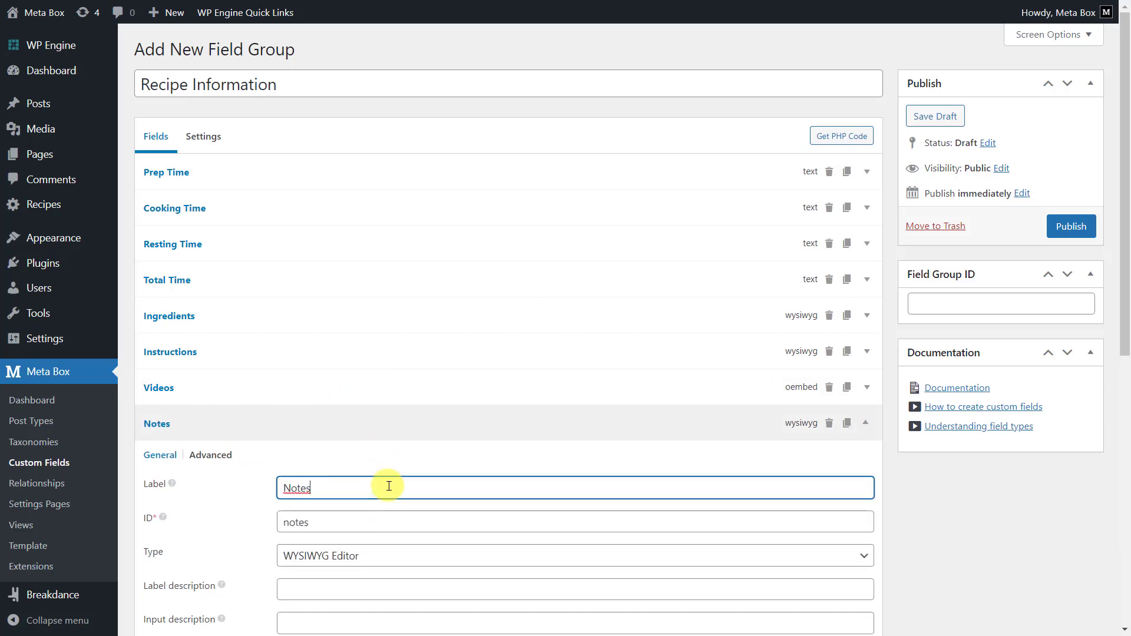
{"action": "left_click", "coordinate": [389, 429]}
Duplicate the Notes field and label the copy Nutrition
{"action": "left_click", "coordinate": [847, 423]}
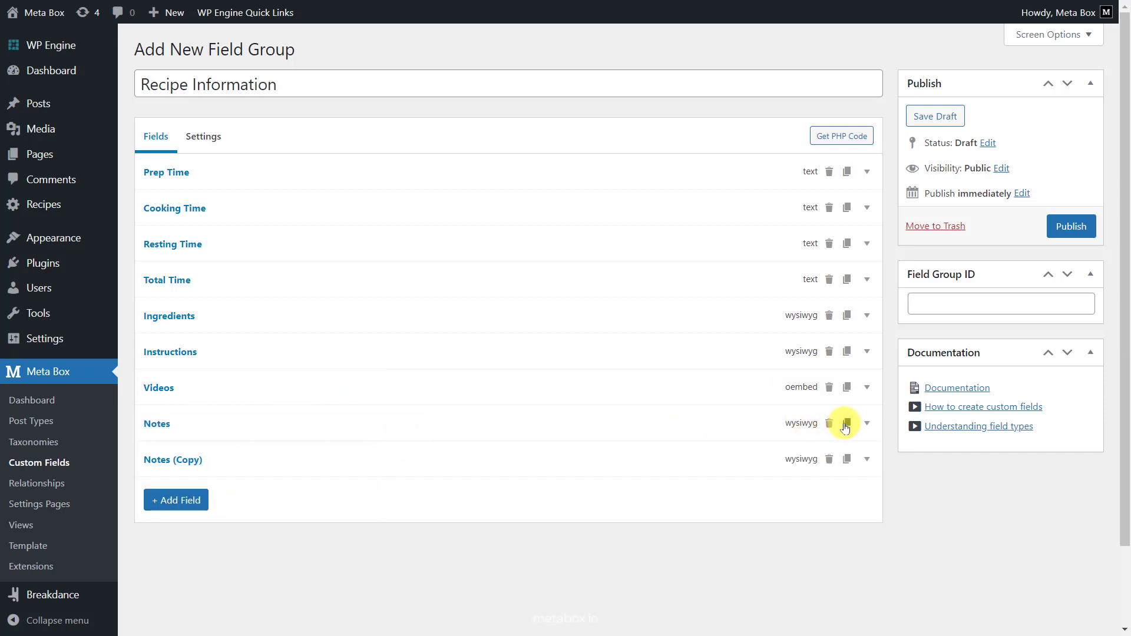
{"action": "left_click", "coordinate": [455, 465]}
{"action": "triple_click", "coordinate": [452, 522]}
{"action": "key", "text": "BackSpace"}
{"action": "type", "text": "Nutrition"}
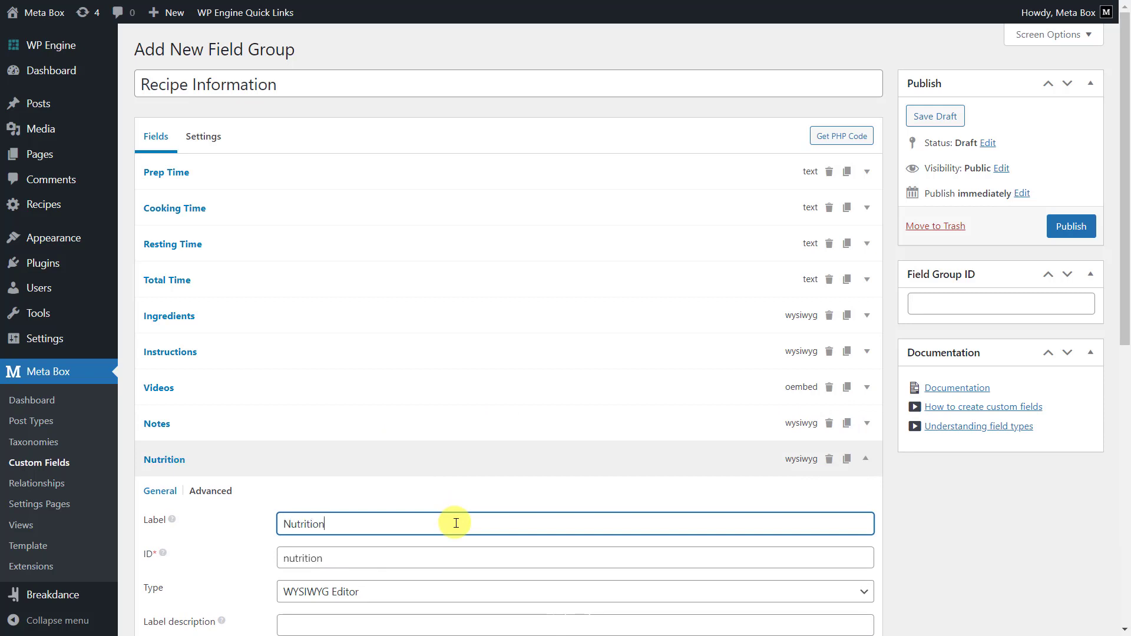
{"action": "left_click", "coordinate": [452, 456]}
Duplicate the Nutrition field and label the copy Equipment
{"action": "left_click", "coordinate": [846, 459]}
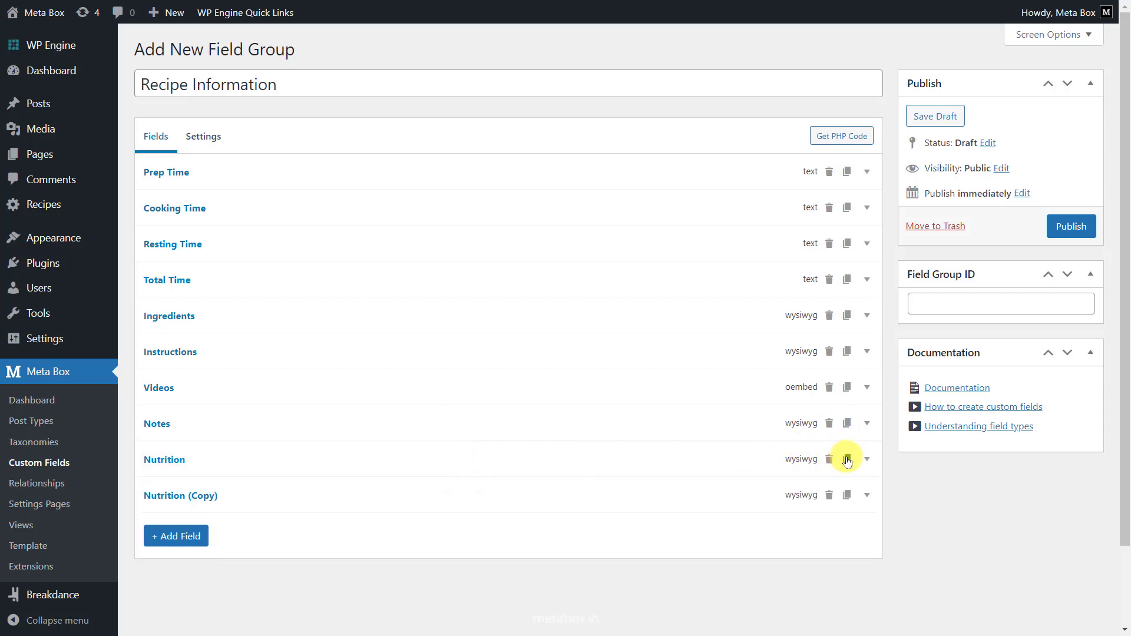
{"action": "left_click", "coordinate": [553, 498]}
{"action": "triple_click", "coordinate": [552, 560]}
{"action": "key", "text": "BackSpace"}
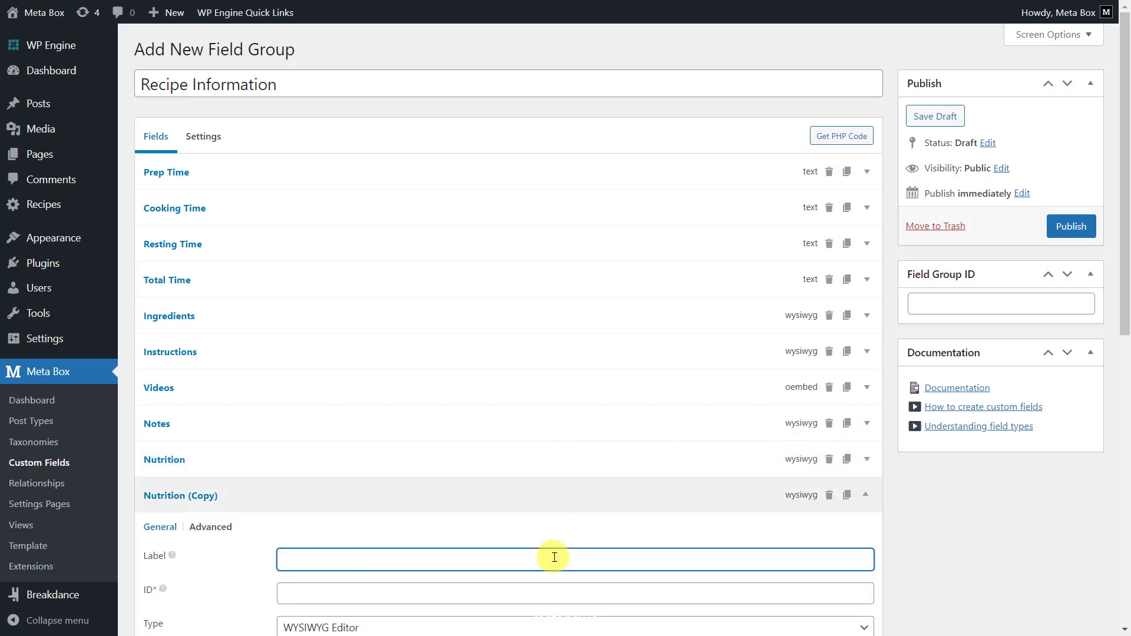
{"action": "type", "text": "Equipment"}
{"action": "left_click", "coordinate": [554, 498]}
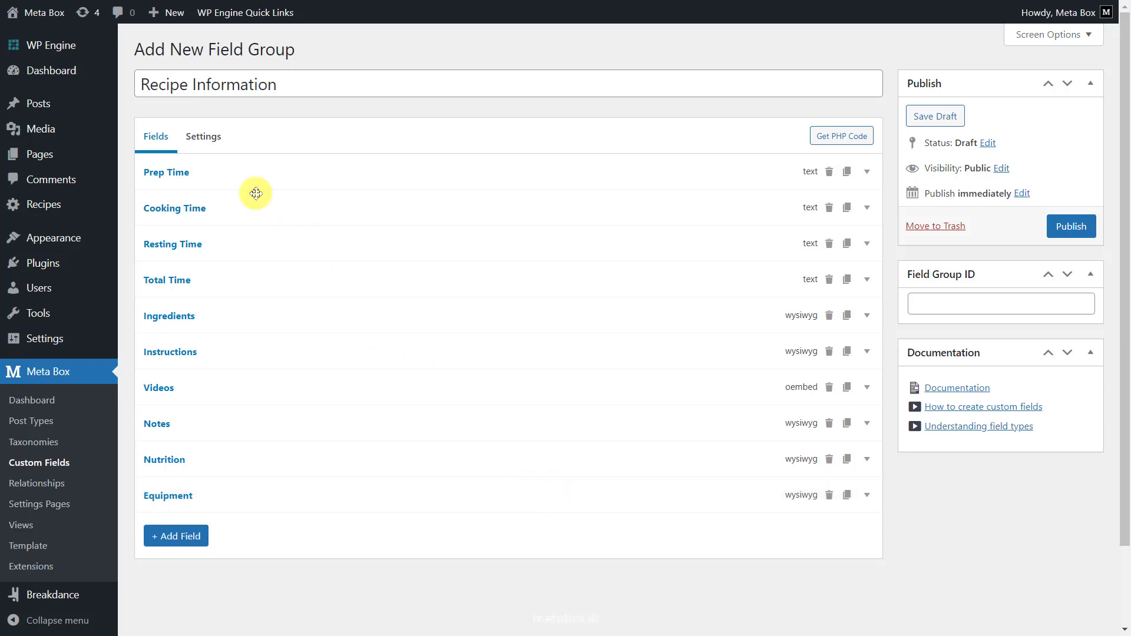
Set the field group's location to the Recipe post type in place of Post, and publish the group
{"action": "left_click", "coordinate": [203, 150]}
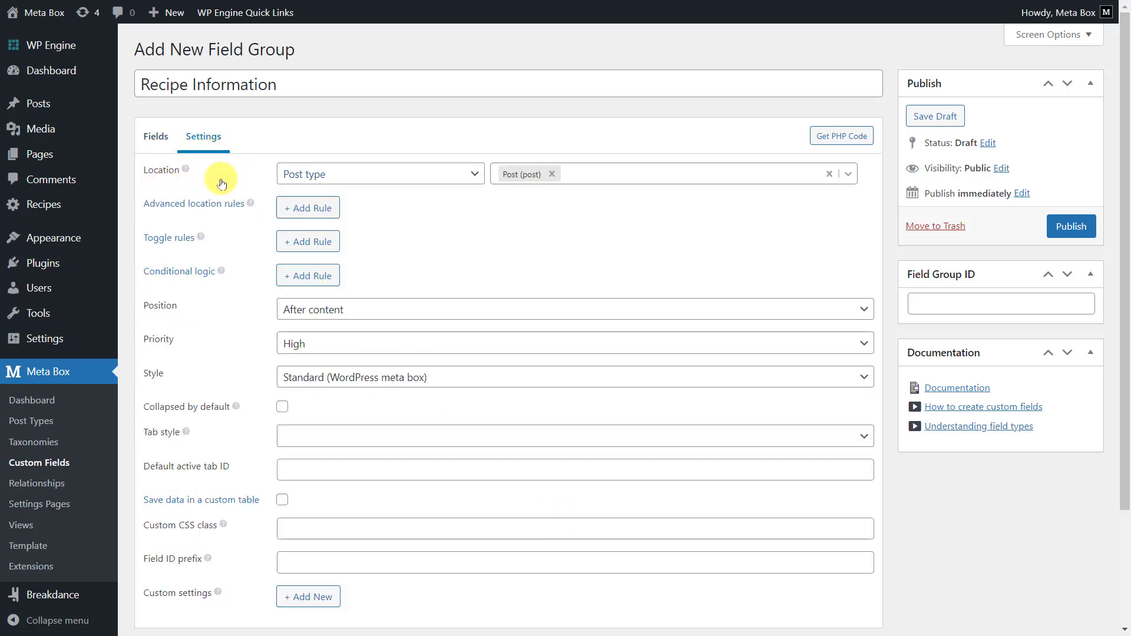
{"action": "left_click", "coordinate": [553, 174]}
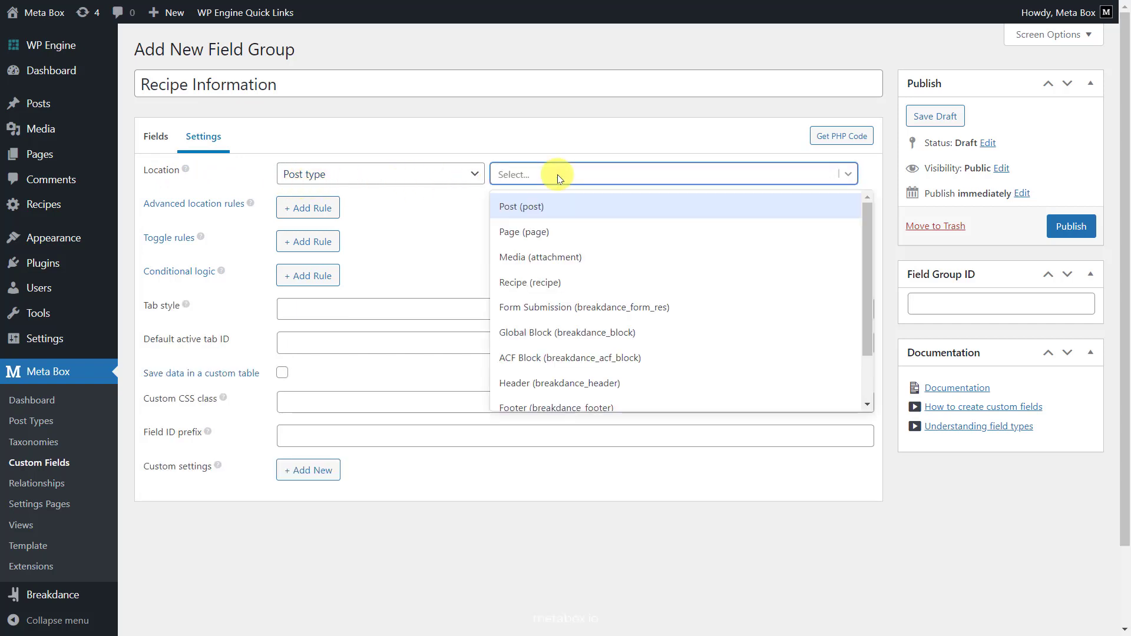
{"action": "left_click", "coordinate": [574, 281]}
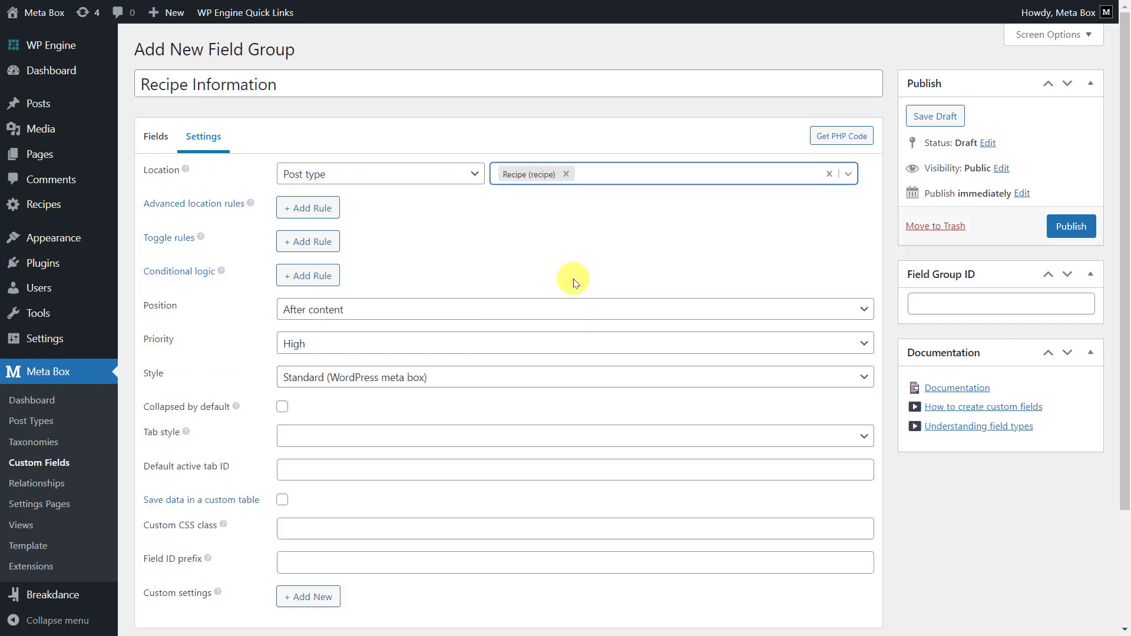
{"action": "left_click", "coordinate": [1067, 225]}
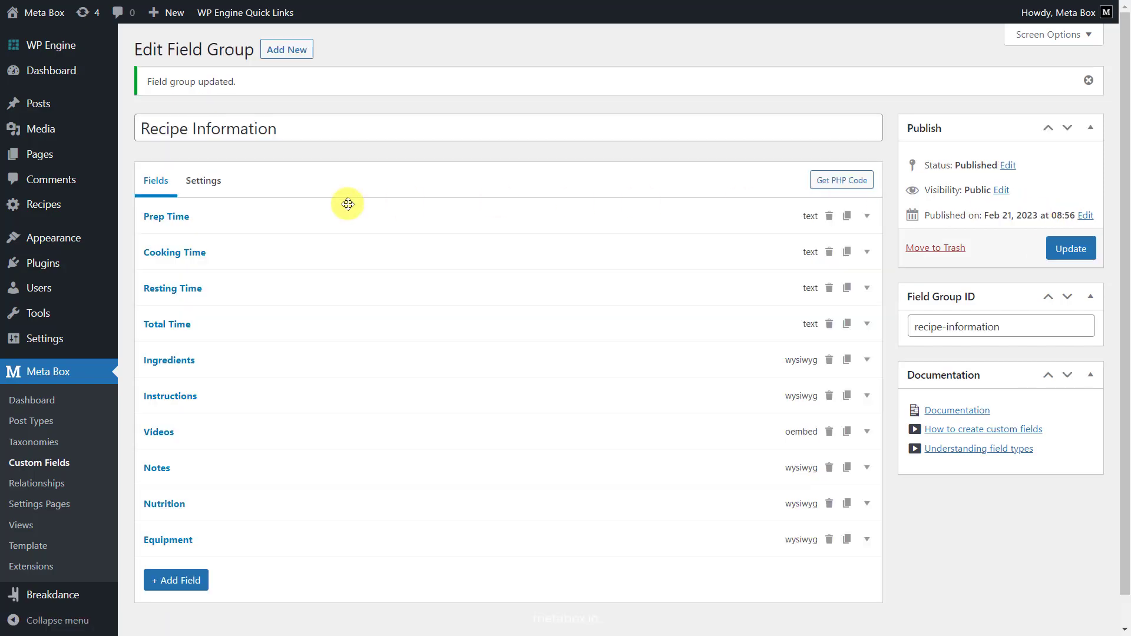
Create a new recipe post and look through its Recipe Information fields from Prep Time to Equipment
{"action": "mouse_move", "coordinate": [75, 209]}
{"action": "left_click", "coordinate": [135, 229]}
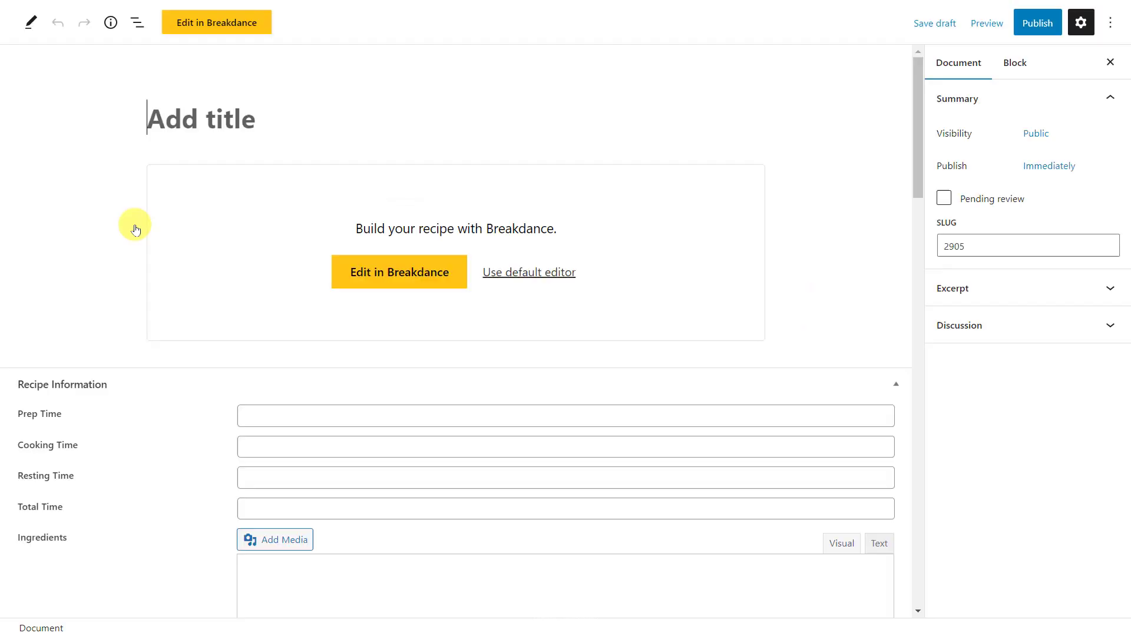
{"action": "scroll", "coordinate": [136, 228], "scroll_direction": "down", "scroll_amount": 6}
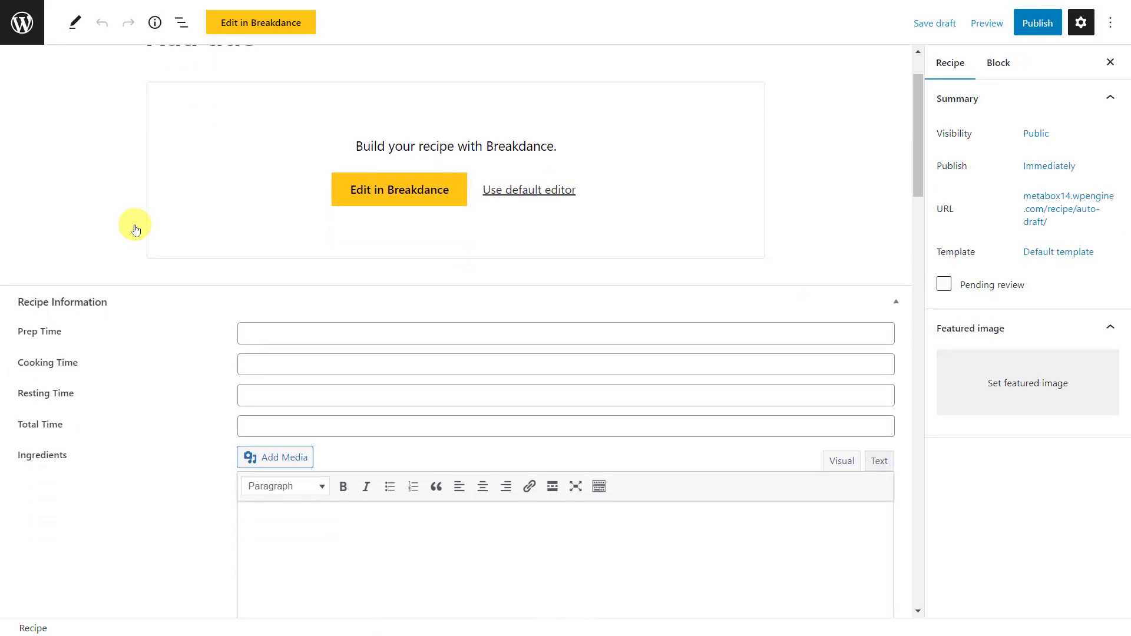
{"action": "scroll", "coordinate": [136, 229], "scroll_direction": "down", "scroll_amount": 7}
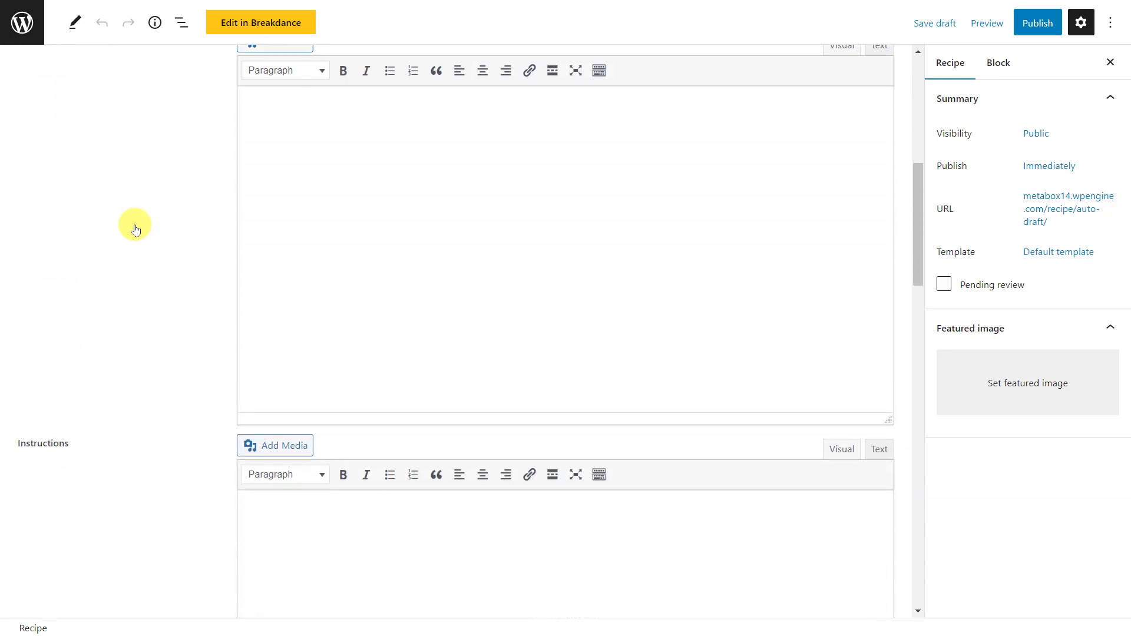
{"action": "scroll", "coordinate": [136, 229], "scroll_direction": "down", "scroll_amount": 7}
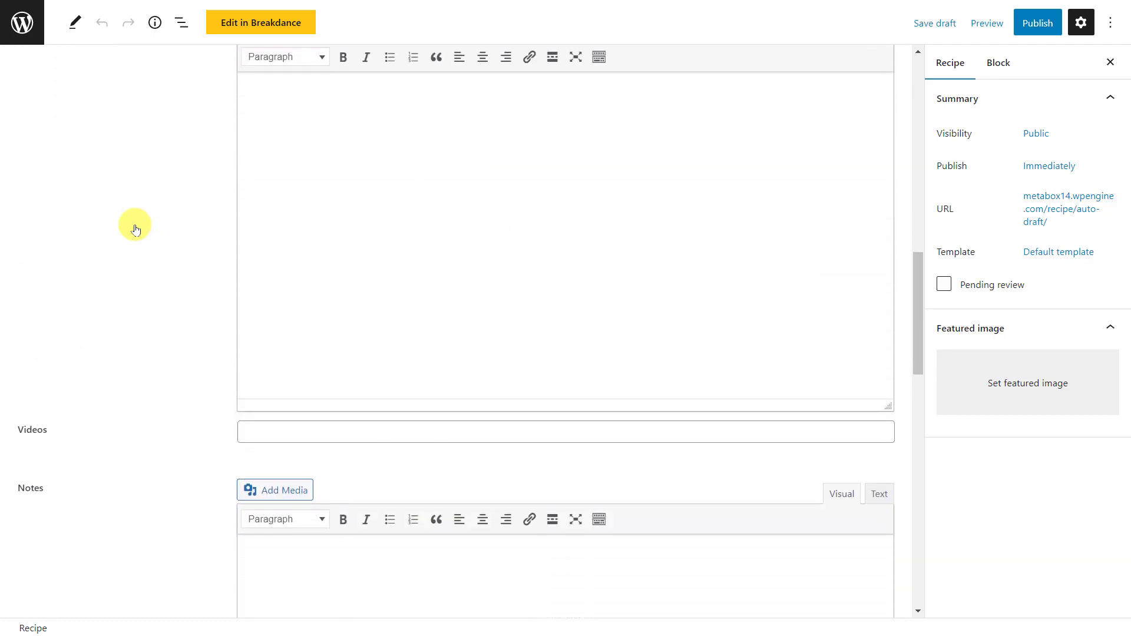
{"action": "scroll", "coordinate": [135, 229], "scroll_direction": "down", "scroll_amount": 8}
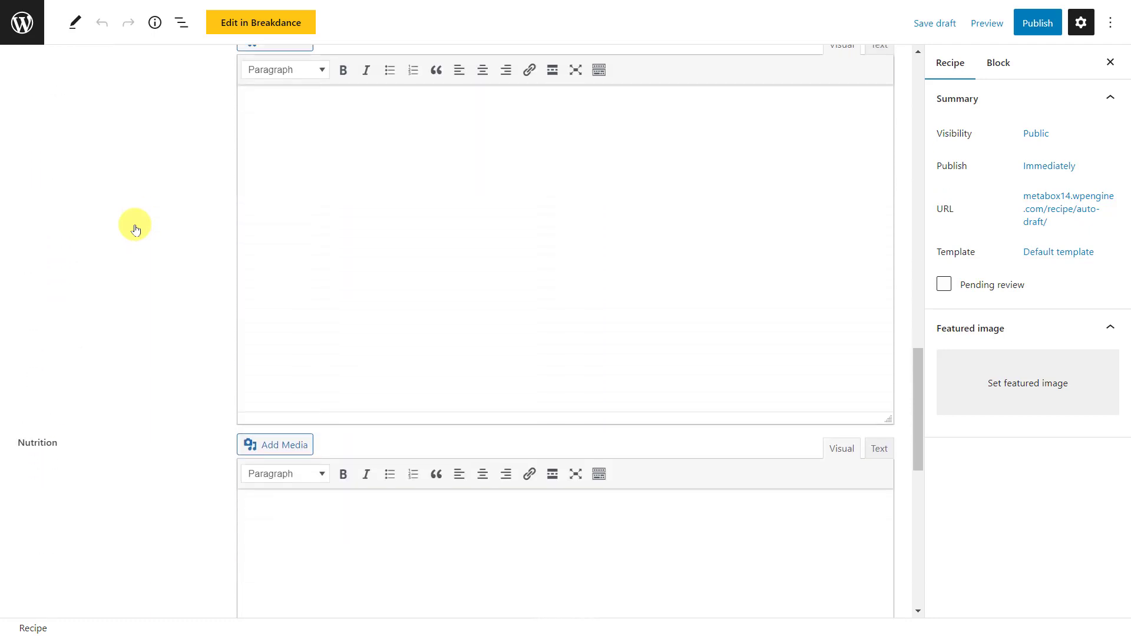
{"action": "scroll", "coordinate": [135, 228], "scroll_direction": "down", "scroll_amount": 5}
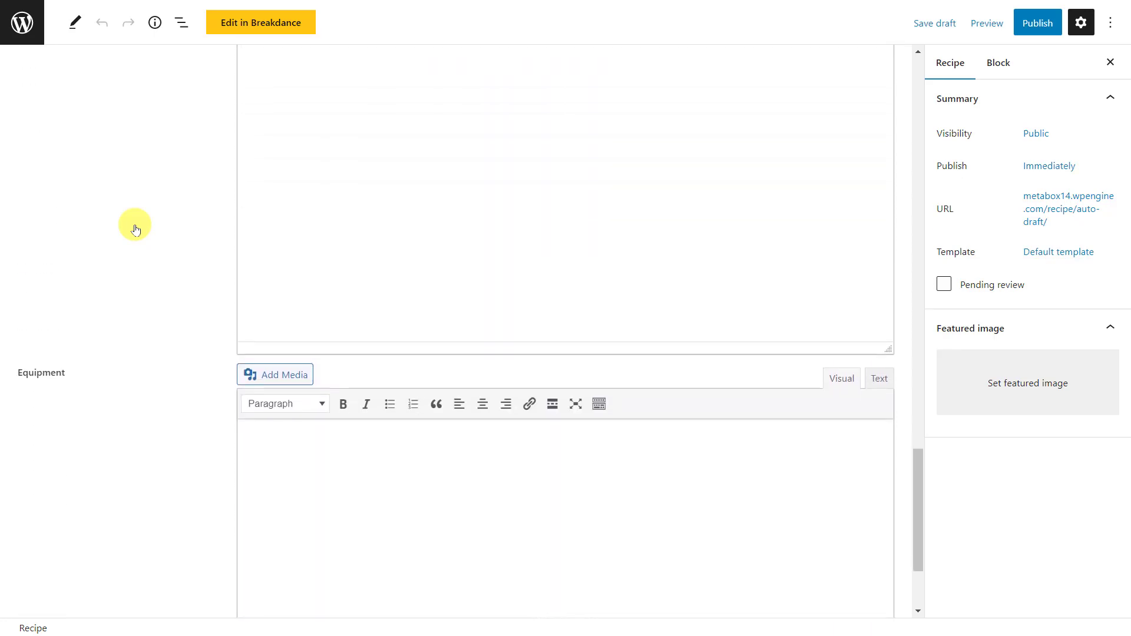
{"action": "scroll", "coordinate": [136, 228], "scroll_direction": "up", "scroll_amount": 20}
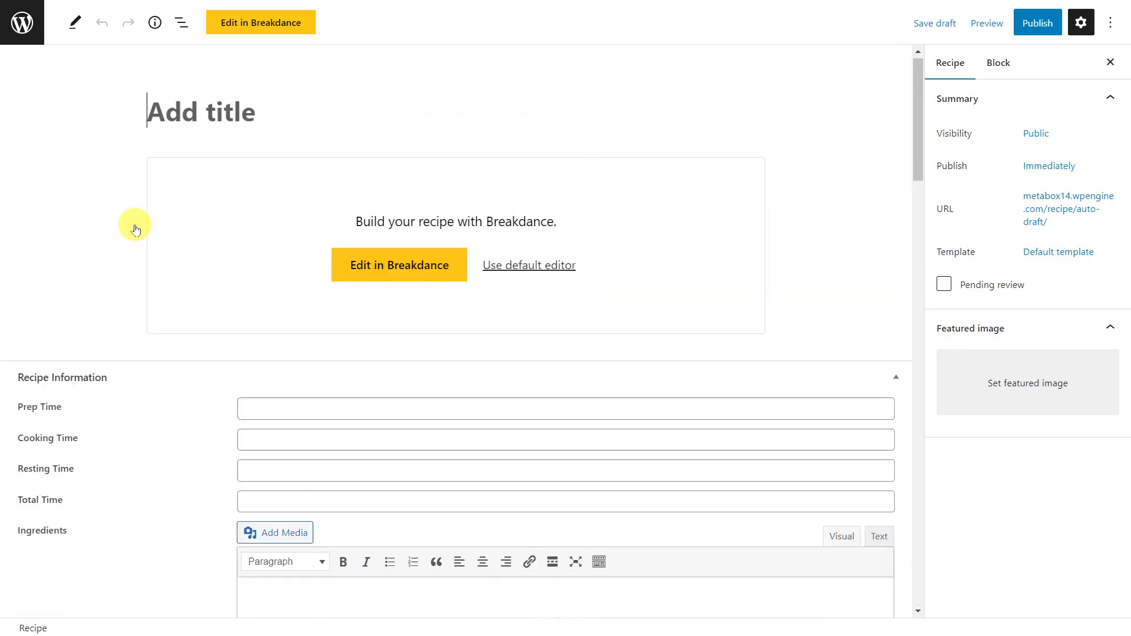
Title the recipe Pestro Pizza With Roasted Garlic & Potato and enter 35 mins as its Prep Time
{"action": "left_click", "coordinate": [519, 133]}
{"action": "key", "text": "ctrl+v"}
{"action": "left_click", "coordinate": [500, 416]}
{"action": "type", "text": "35 mins"}
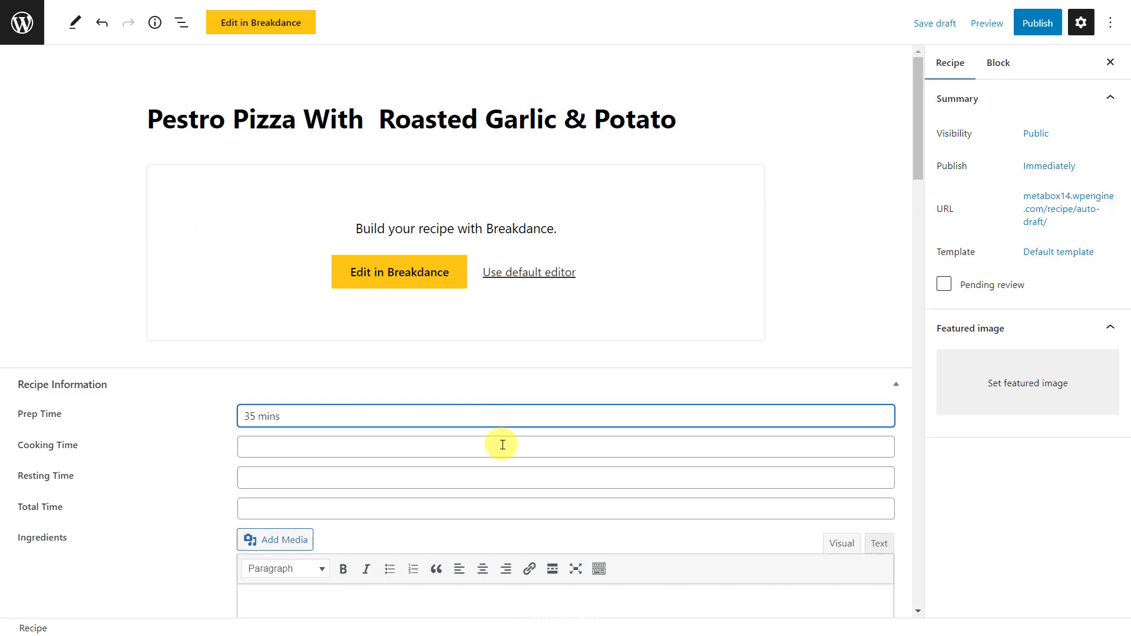
Set the recipe's Cooking Time to 60 mins, Resting Time to 30 mins and Total Time to 2h05 mins
{"action": "left_click", "coordinate": [502, 447]}
{"action": "type", "text": "60 mins"}
{"action": "left_click", "coordinate": [504, 478]}
{"action": "type", "text": "30 mins"}
{"action": "left_click", "coordinate": [506, 508]}
{"action": "type", "text": "2h05 mins"}
Paste the pizza's ingredient list into the Ingredients field and the numbered preparation steps into the Instructions field
{"action": "scroll", "coordinate": [503, 502], "scroll_direction": "down", "scroll_amount": 3}
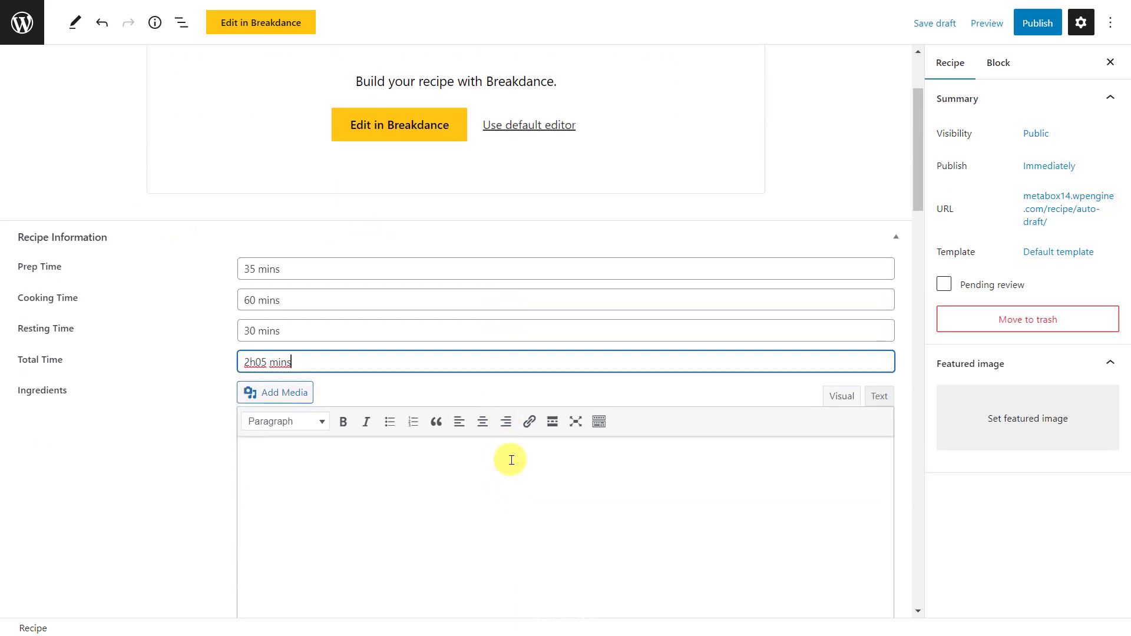
{"action": "left_click", "coordinate": [510, 457]}
{"action": "key", "text": "ctrl+v"}
{"action": "scroll", "coordinate": [511, 457], "scroll_direction": "down", "scroll_amount": 5}
{"action": "scroll", "coordinate": [511, 454], "scroll_direction": "down", "scroll_amount": 3}
{"action": "left_click", "coordinate": [513, 424]}
{"action": "key", "text": "ctrl+v"}
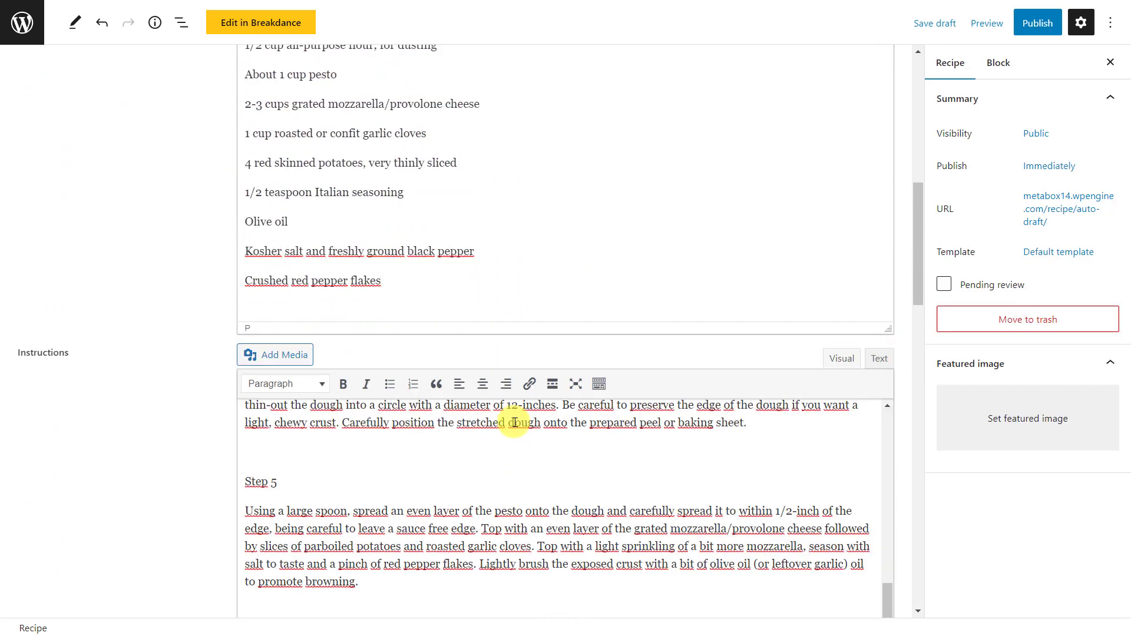
{"action": "scroll", "coordinate": [512, 439], "scroll_direction": "down", "scroll_amount": 6}
{"action": "left_click", "coordinate": [517, 395]}
{"action": "key", "text": "ctrl+v"}
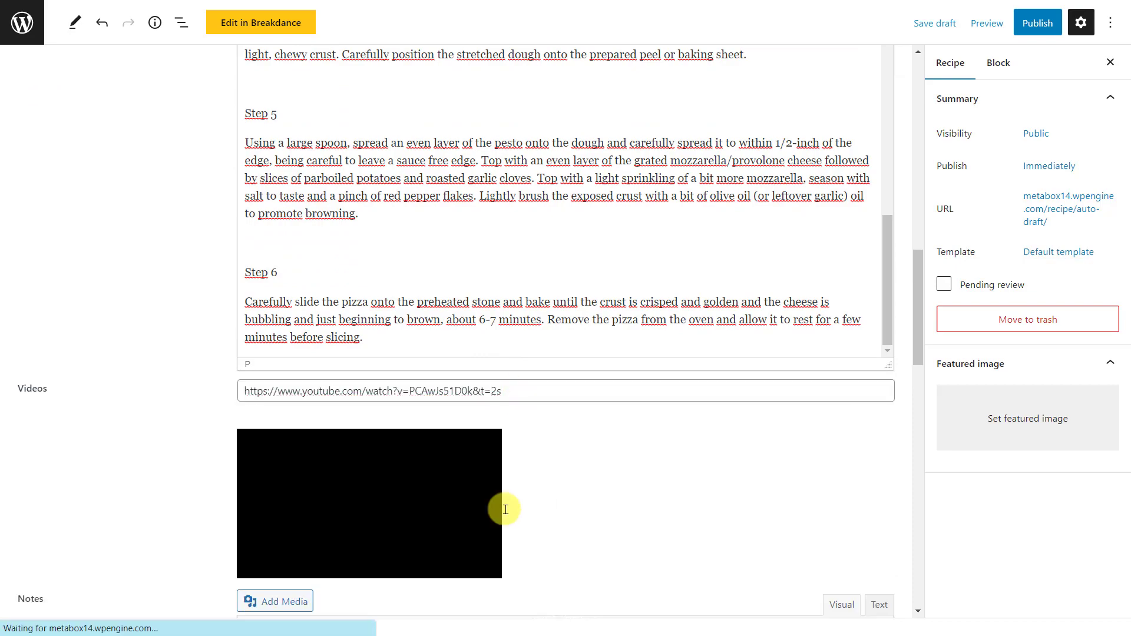
{"action": "scroll", "coordinate": [506, 472], "scroll_direction": "down", "scroll_amount": 5}
{"action": "left_click", "coordinate": [517, 375]}
{"action": "key", "text": "ctrl+v"}
Paste the nutrition values into the Nutrition field and the list from Dough Cutters to Sauce dispensers into the Equipment field
{"action": "scroll", "coordinate": [512, 413], "scroll_direction": "down", "scroll_amount": 6}
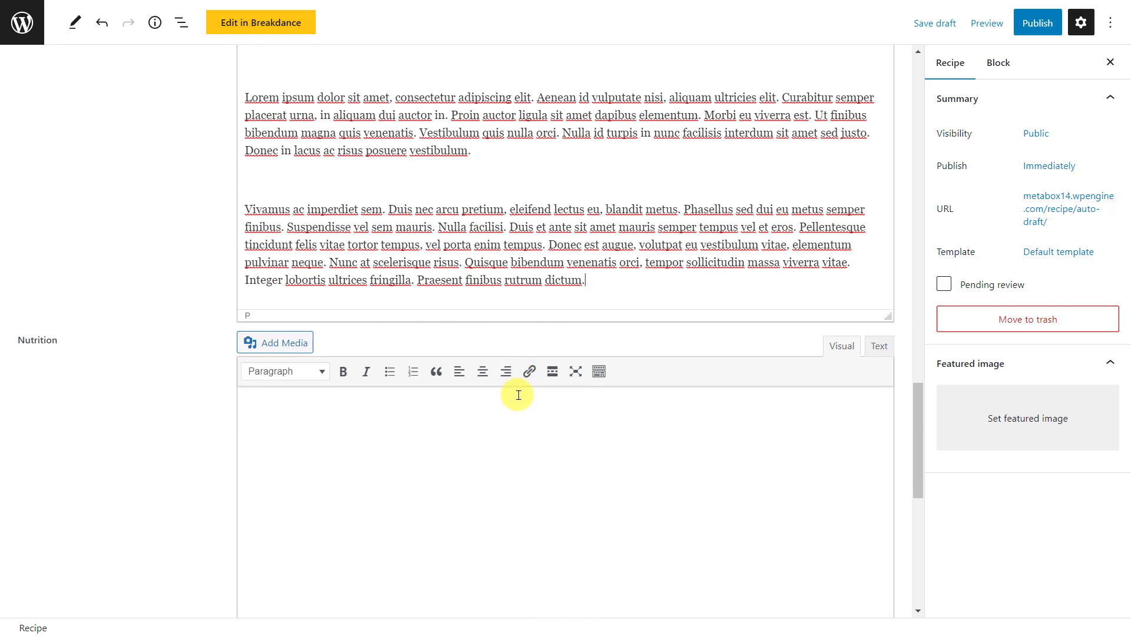
{"action": "left_click", "coordinate": [515, 393]}
{"action": "key", "text": "ctrl+v"}
{"action": "scroll", "coordinate": [517, 400], "scroll_direction": "down", "scroll_amount": 3}
{"action": "left_click", "coordinate": [517, 436]}
{"action": "key", "text": "ctrl+v"}
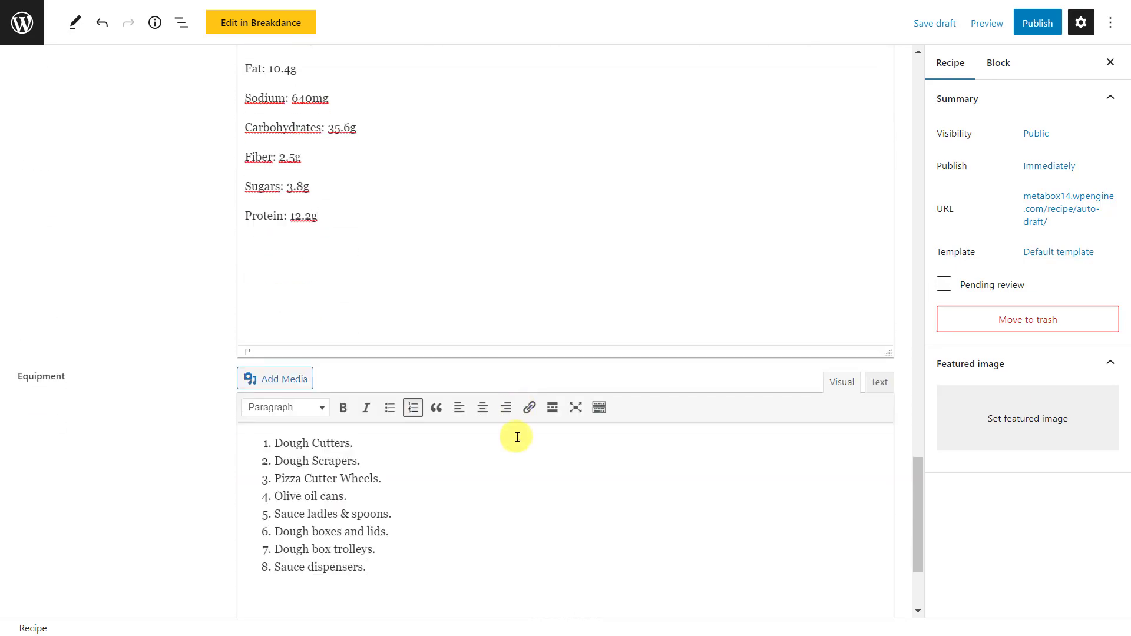
{"action": "scroll", "coordinate": [517, 437], "scroll_direction": "up", "scroll_amount": 2}
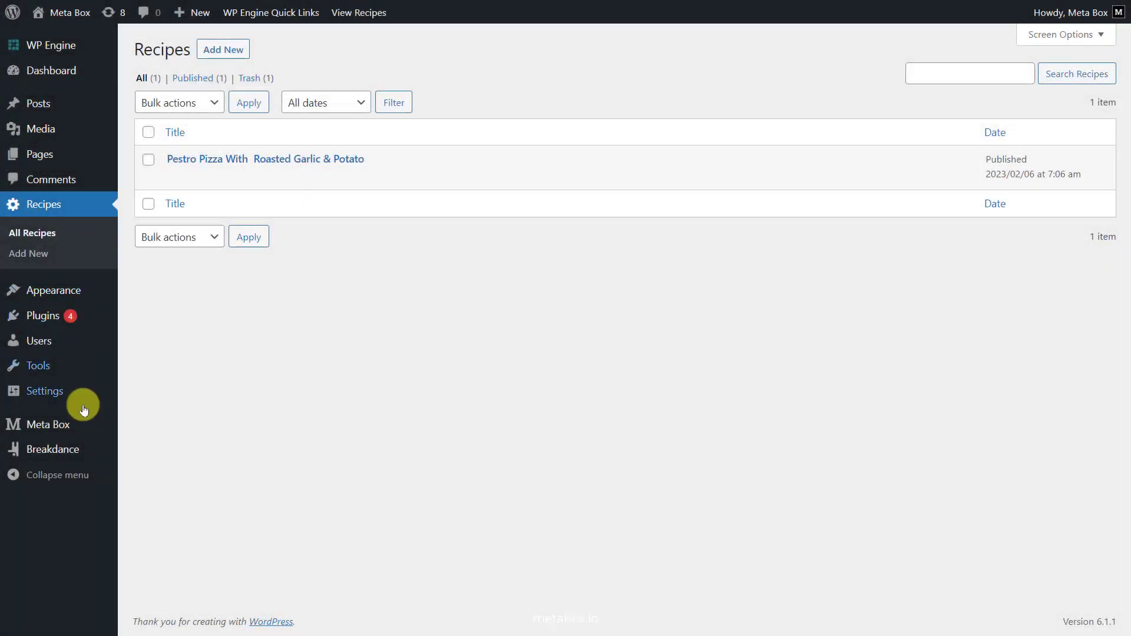
Go to the Breakdance templates and start adding a custom template, continuing past the documentation notice
{"action": "mouse_move", "coordinate": [84, 458]}
{"action": "left_click", "coordinate": [168, 417]}
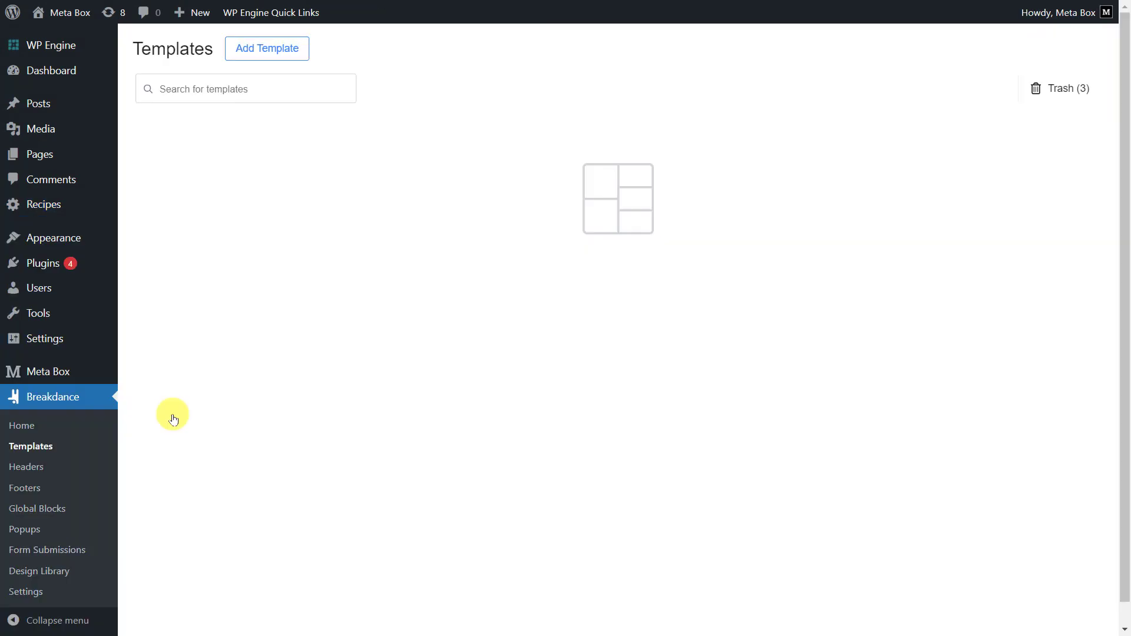
{"action": "left_click", "coordinate": [291, 61]}
{"action": "left_click", "coordinate": [443, 293]}
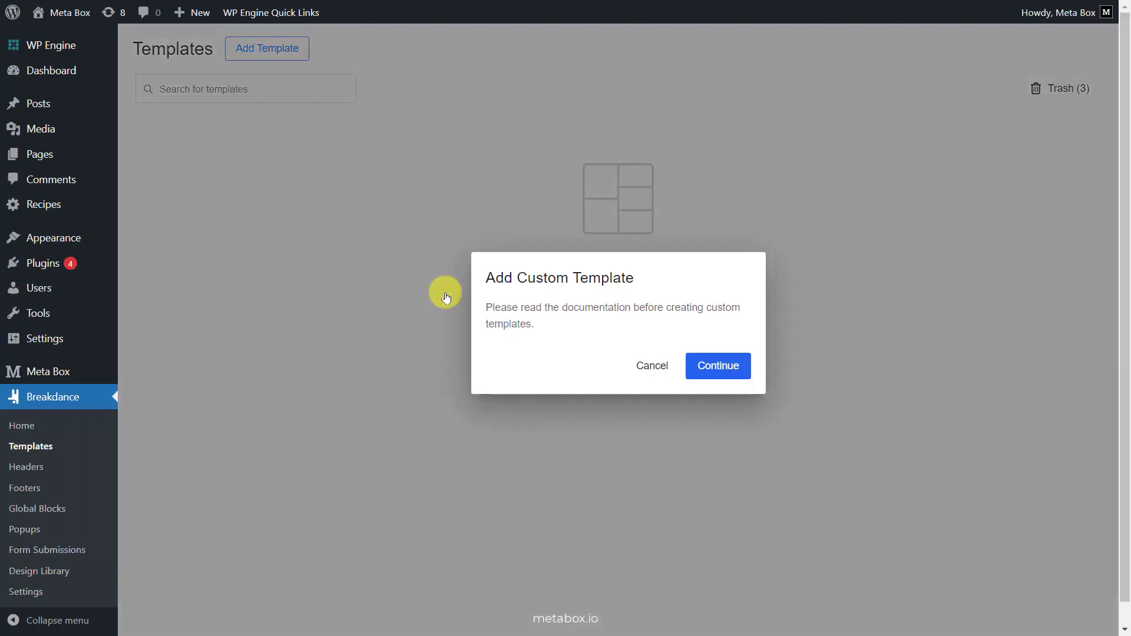
{"action": "left_click", "coordinate": [715, 365]}
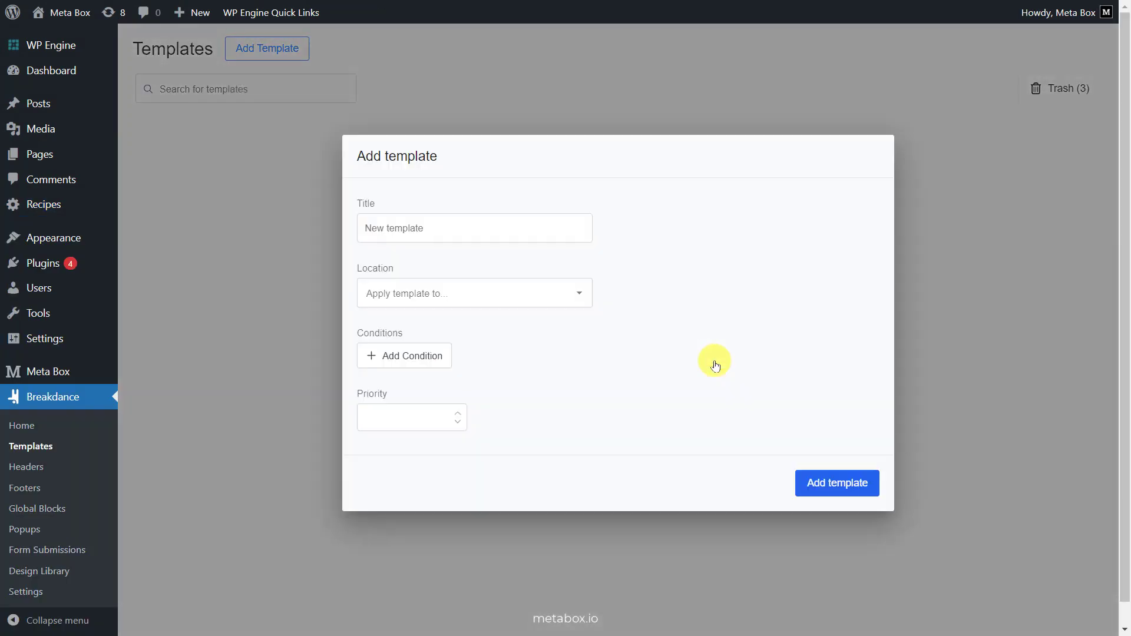
Title the template Recipe Template, set its location to Single / Recipes, and add it
{"action": "left_click", "coordinate": [541, 230]}
{"action": "type", "text": "Recipe Template"}
{"action": "left_click", "coordinate": [540, 293]}
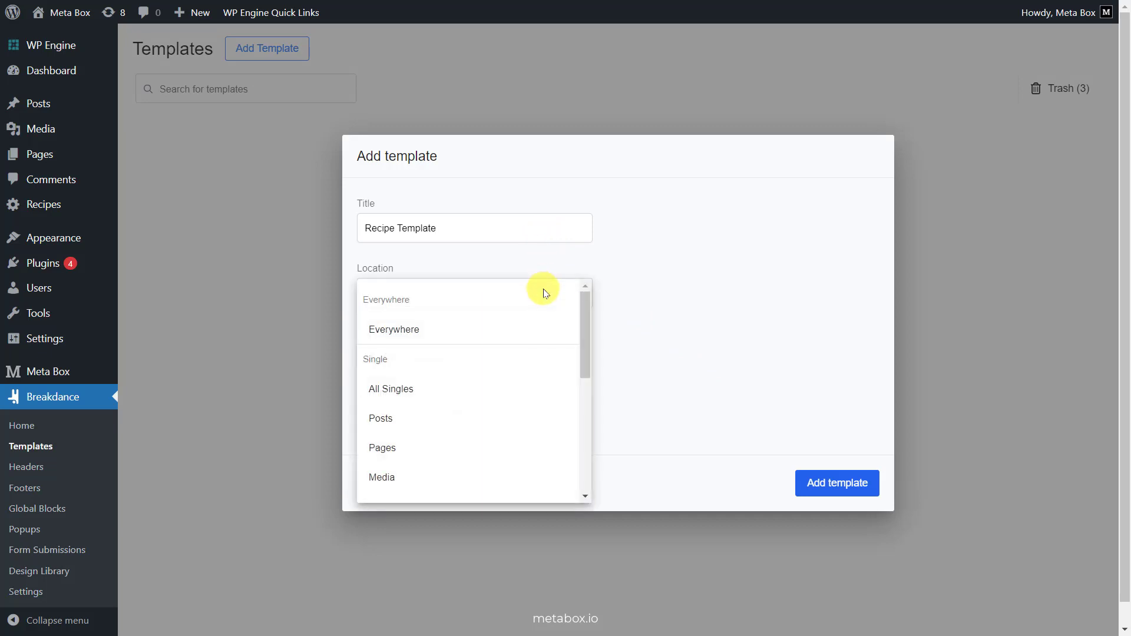
{"action": "scroll", "coordinate": [543, 293], "scroll_direction": "down", "scroll_amount": 1}
{"action": "scroll", "coordinate": [543, 293], "scroll_direction": "down", "scroll_amount": 3}
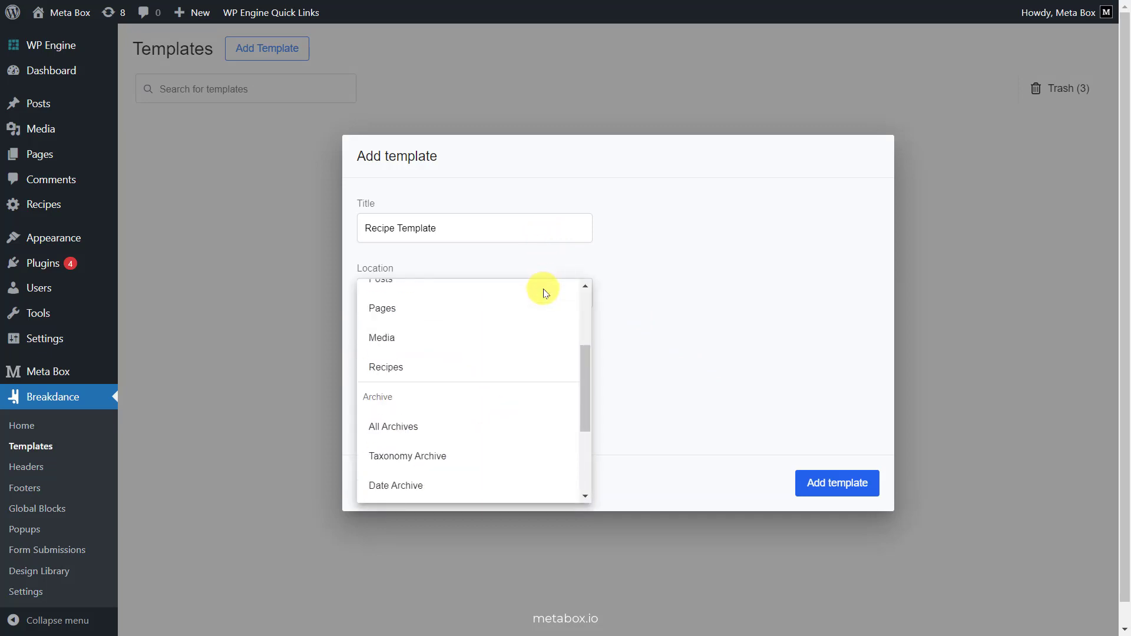
{"action": "left_click", "coordinate": [543, 293]}
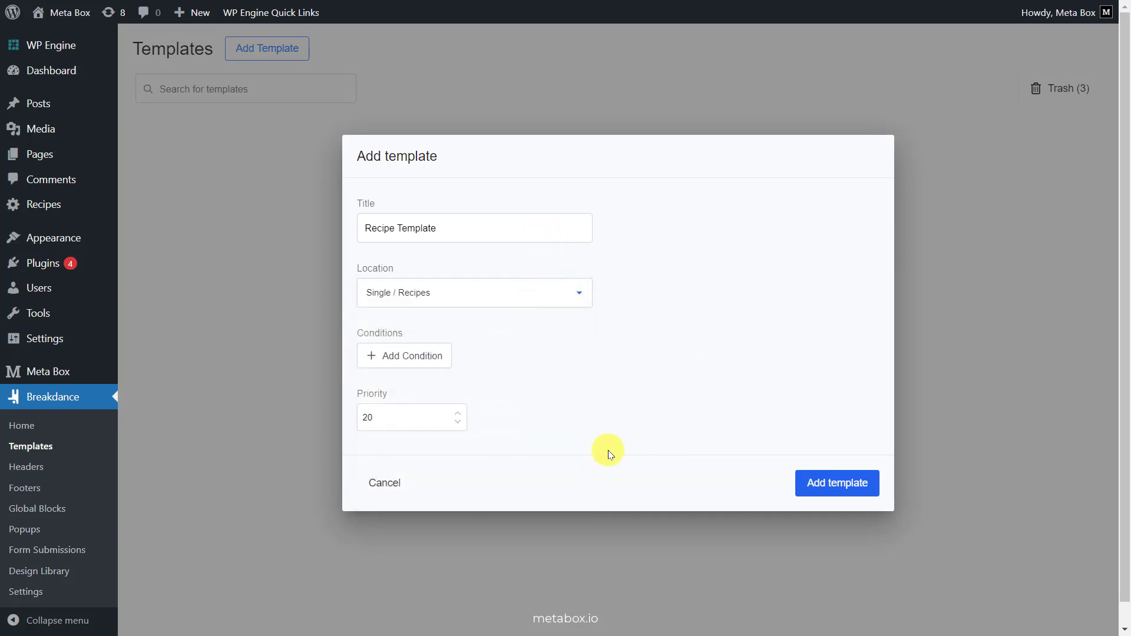
{"action": "left_click", "coordinate": [811, 477]}
Open the Recipe Template in the builder with its structure shown and add a Section element
{"action": "left_click", "coordinate": [190, 184]}
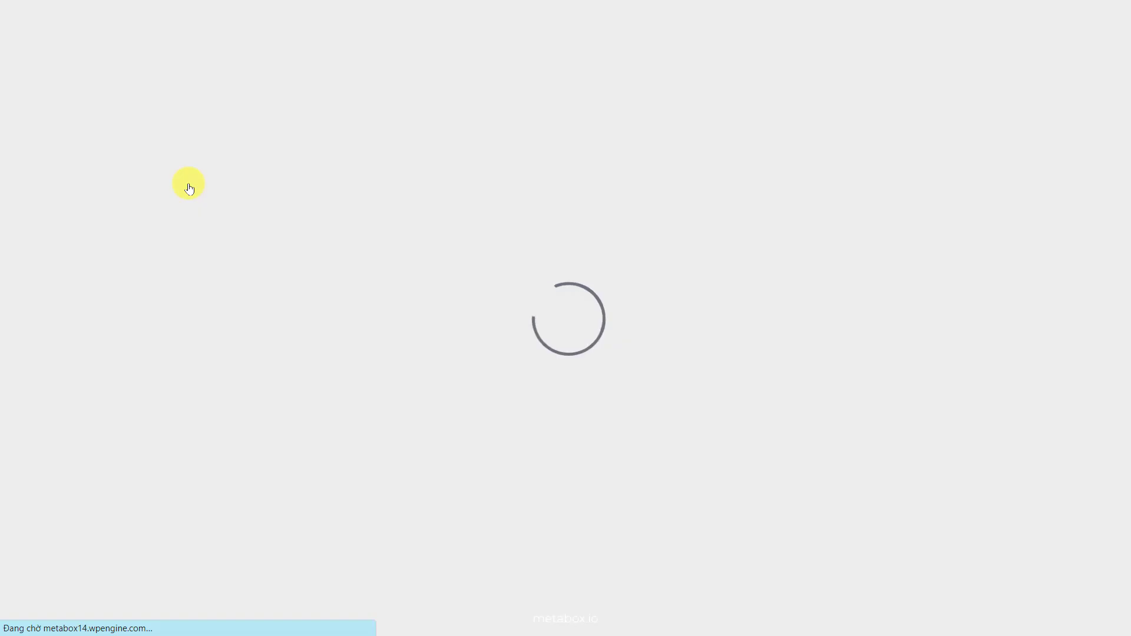
{"action": "left_click", "coordinate": [966, 27]}
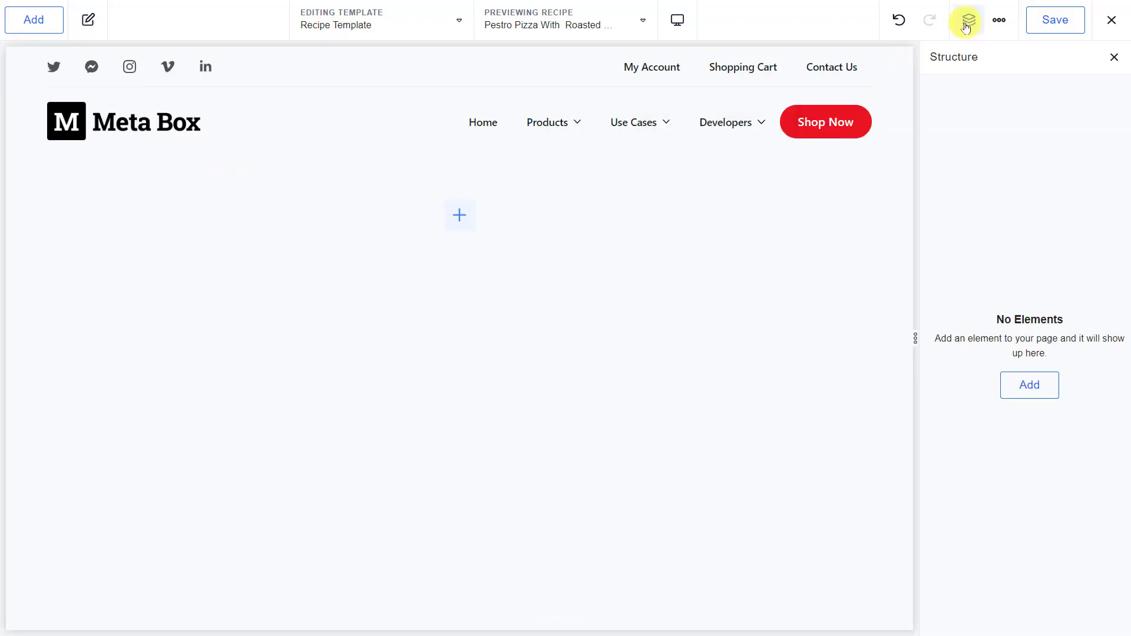
{"action": "left_click", "coordinate": [458, 213]}
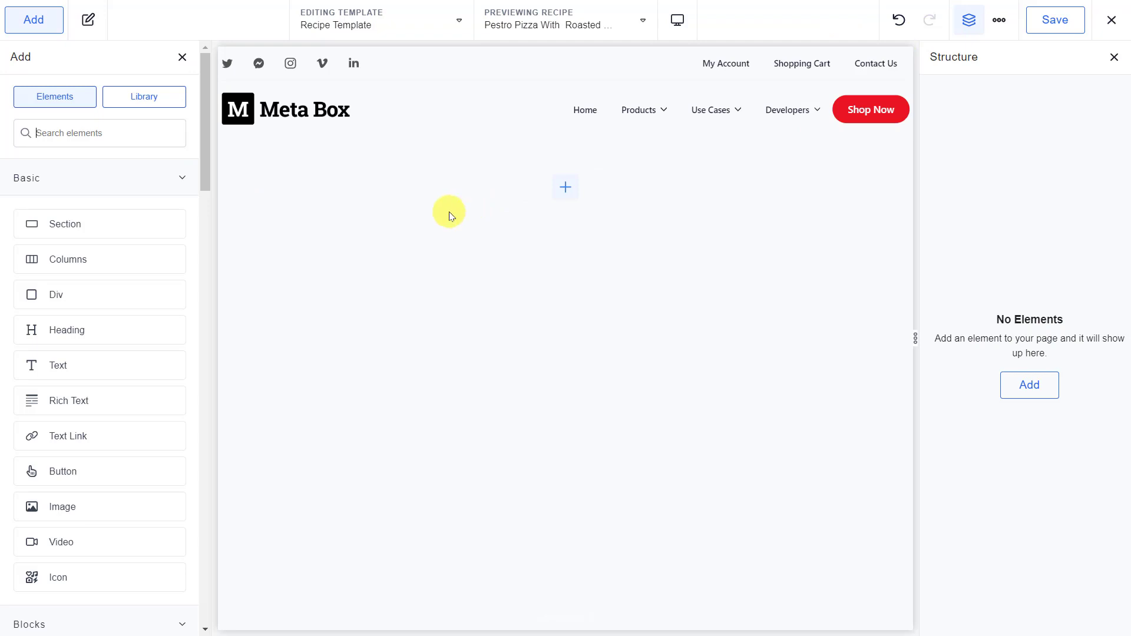
{"action": "left_click", "coordinate": [169, 218]}
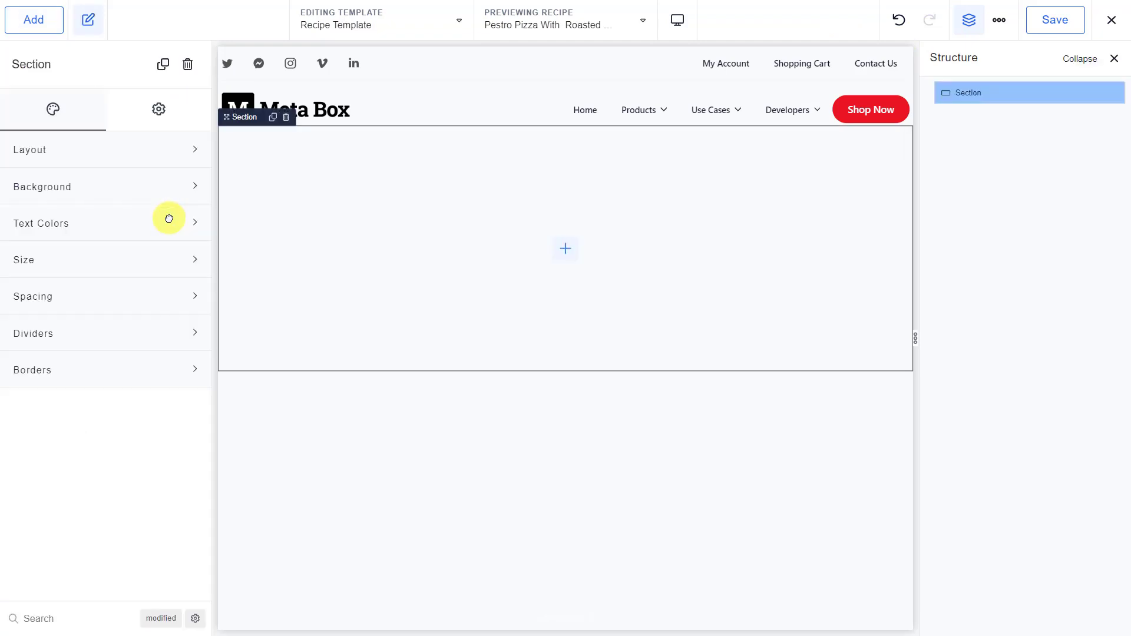
Add a Post Title element inside the Section and set its tag to h1
{"action": "left_click", "coordinate": [31, 23]}
{"action": "left_click", "coordinate": [90, 132]}
{"action": "type", "text": "Po"}
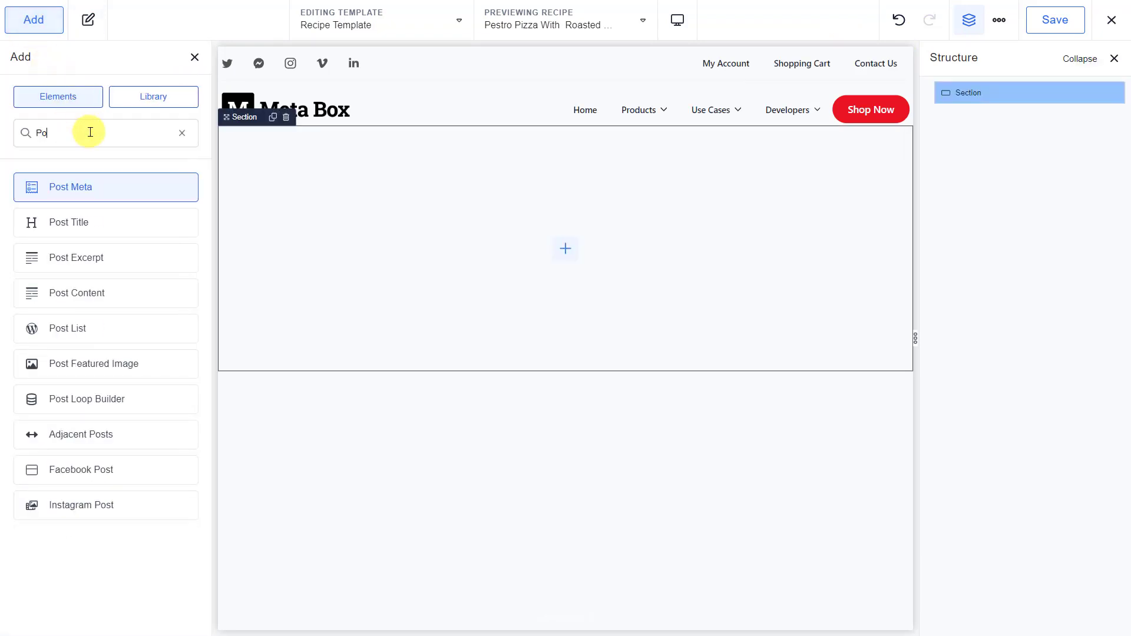
{"action": "left_click", "coordinate": [101, 224]}
{"action": "left_click", "coordinate": [174, 157]}
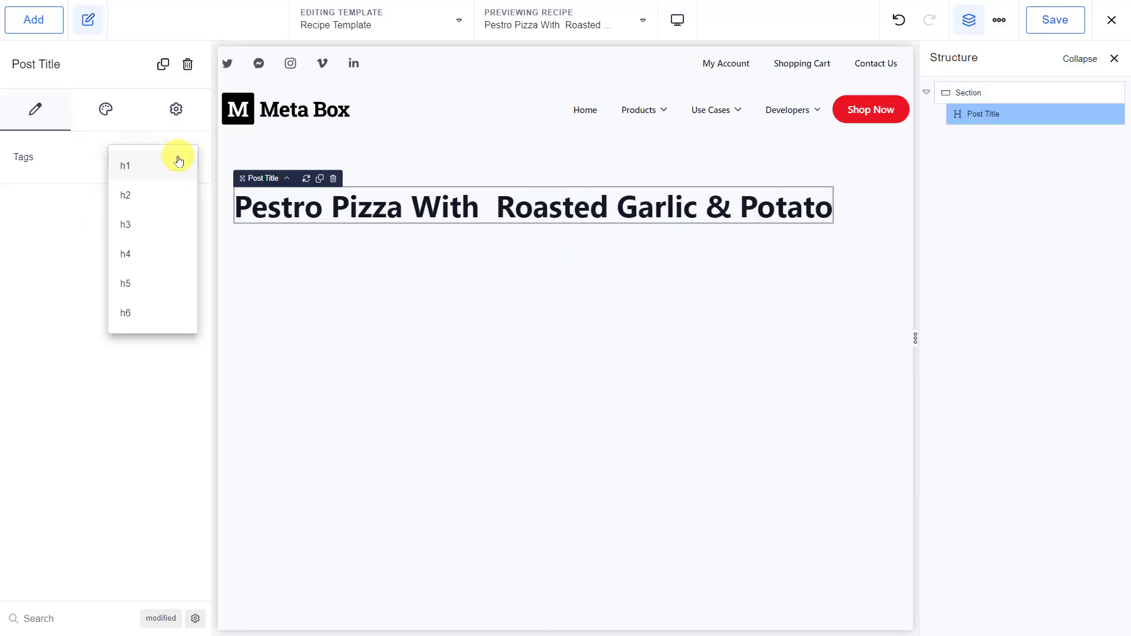
{"action": "left_click", "coordinate": [178, 163]}
Add a Div below the Post Title and nest a second Div inside it
{"action": "left_click", "coordinate": [41, 20]}
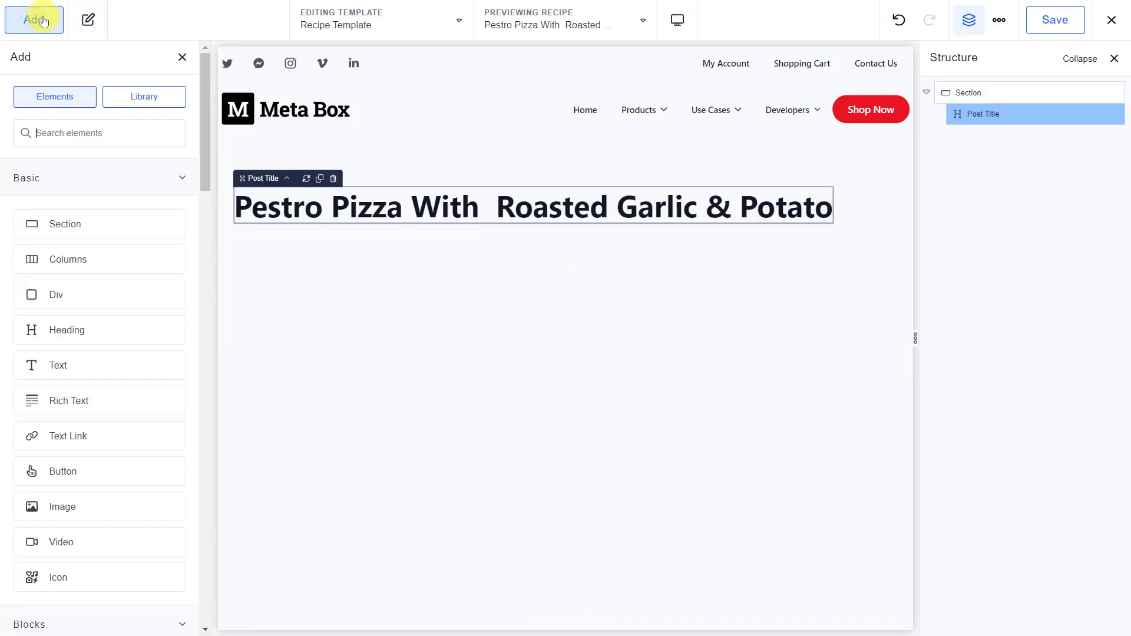
{"action": "left_click", "coordinate": [111, 299]}
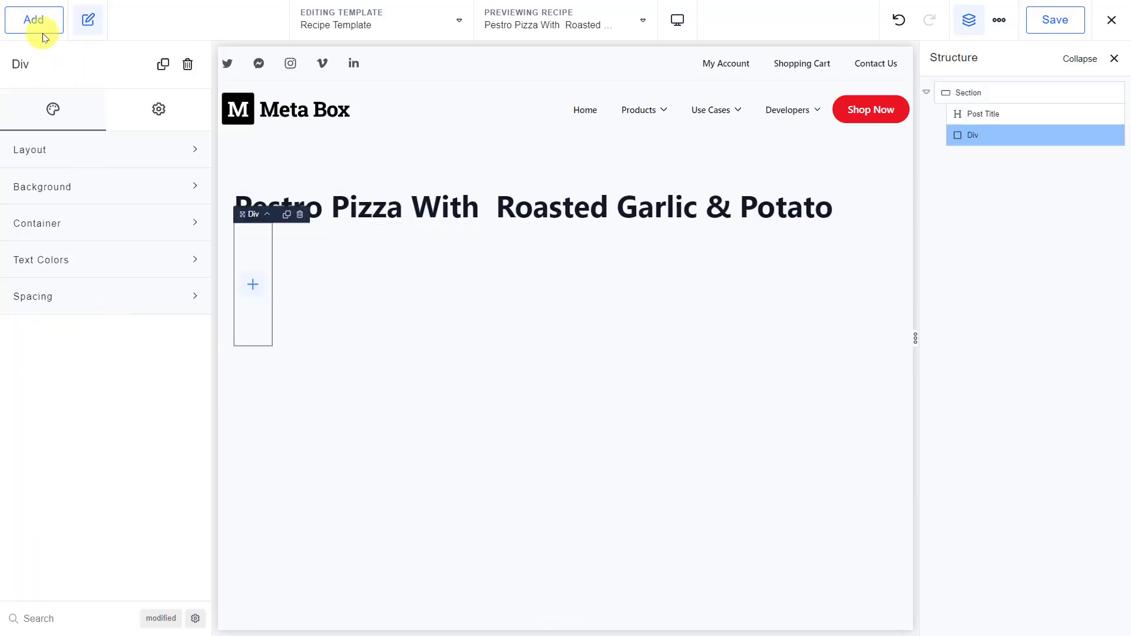
{"action": "left_click", "coordinate": [33, 20]}
{"action": "left_click", "coordinate": [120, 296]}
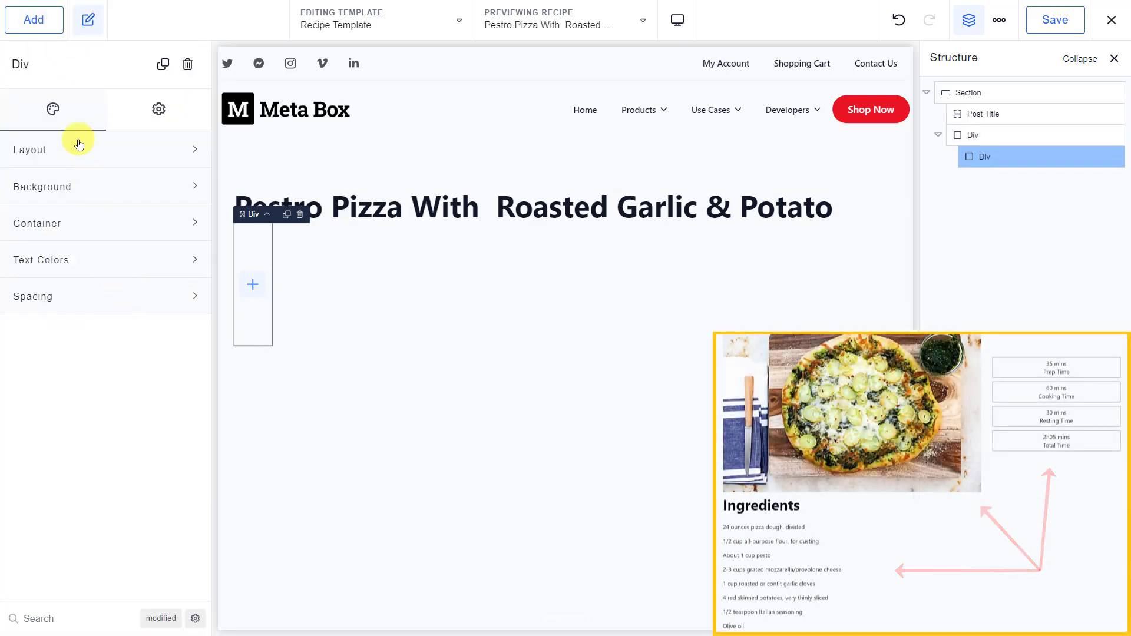
Find the Post Featured Image element and add it to the inner Div
{"action": "left_click", "coordinate": [27, 20]}
{"action": "left_click", "coordinate": [103, 127]}
{"action": "type", "text": "Fea"}
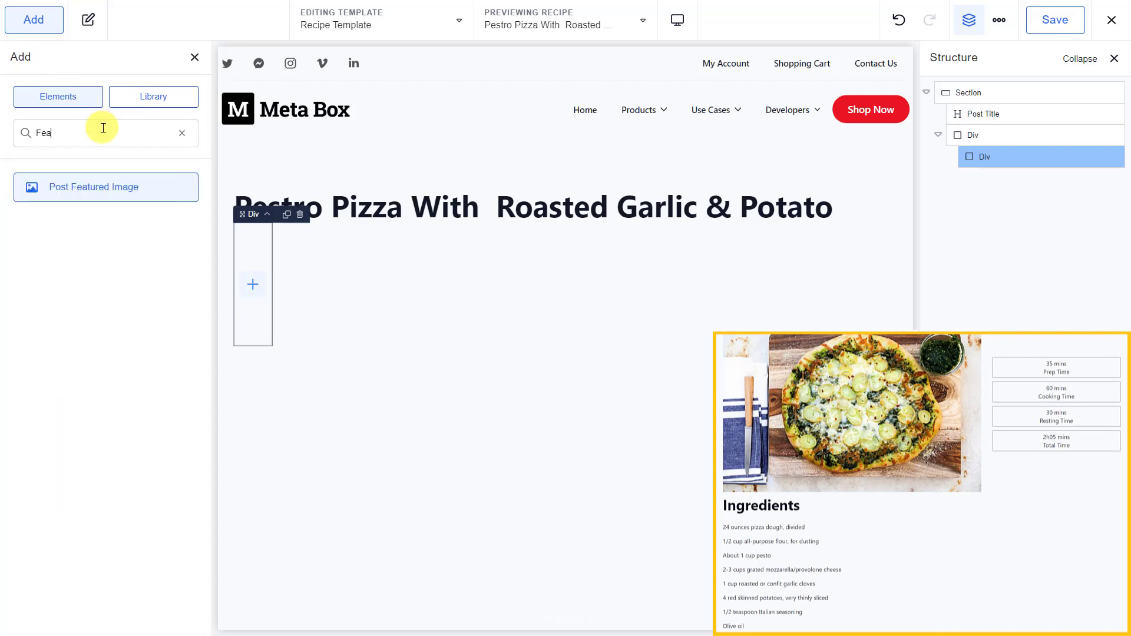
{"action": "left_click", "coordinate": [119, 187]}
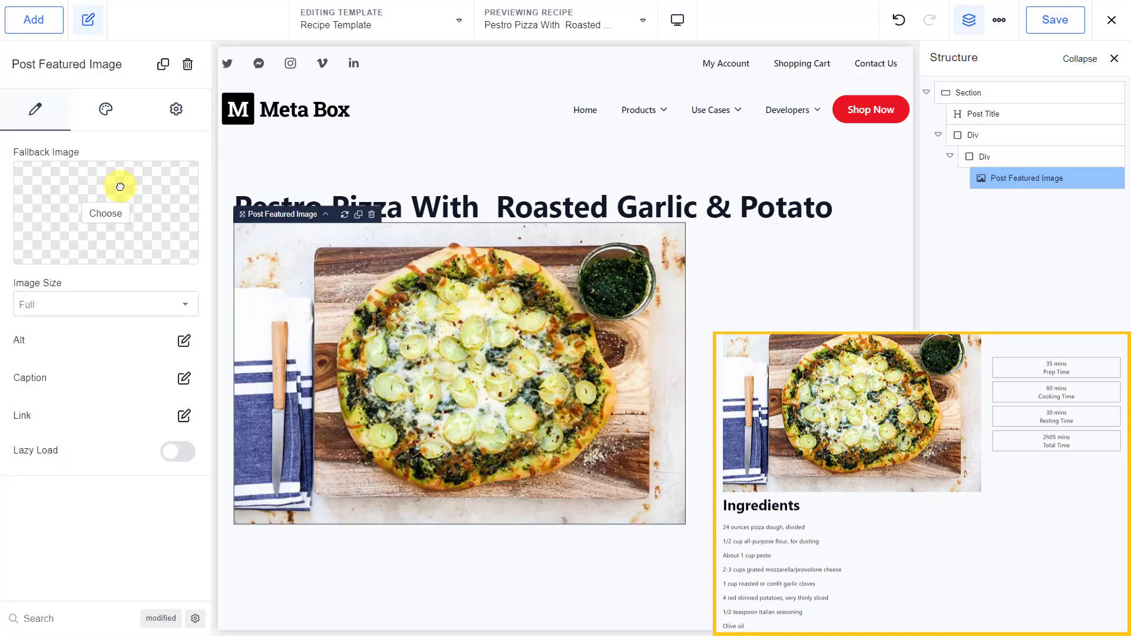
Add a second inner Div to the outer Div, beneath the featured image's Div, and put a Text element in it
{"action": "left_click", "coordinate": [1029, 138]}
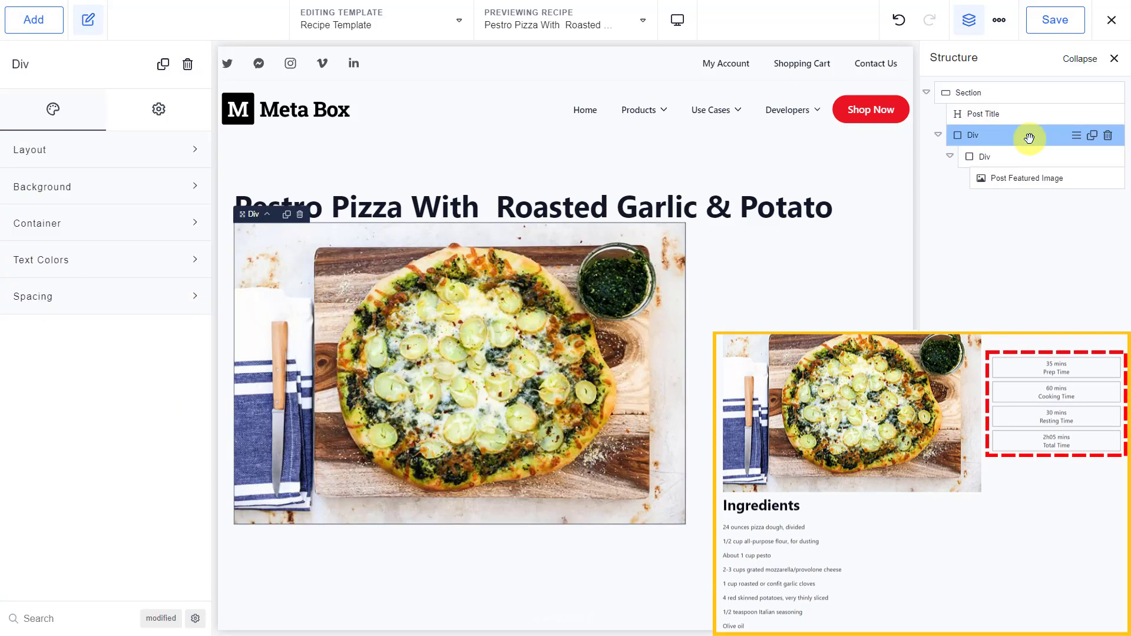
{"action": "left_click", "coordinate": [41, 23]}
{"action": "left_click", "coordinate": [112, 294]}
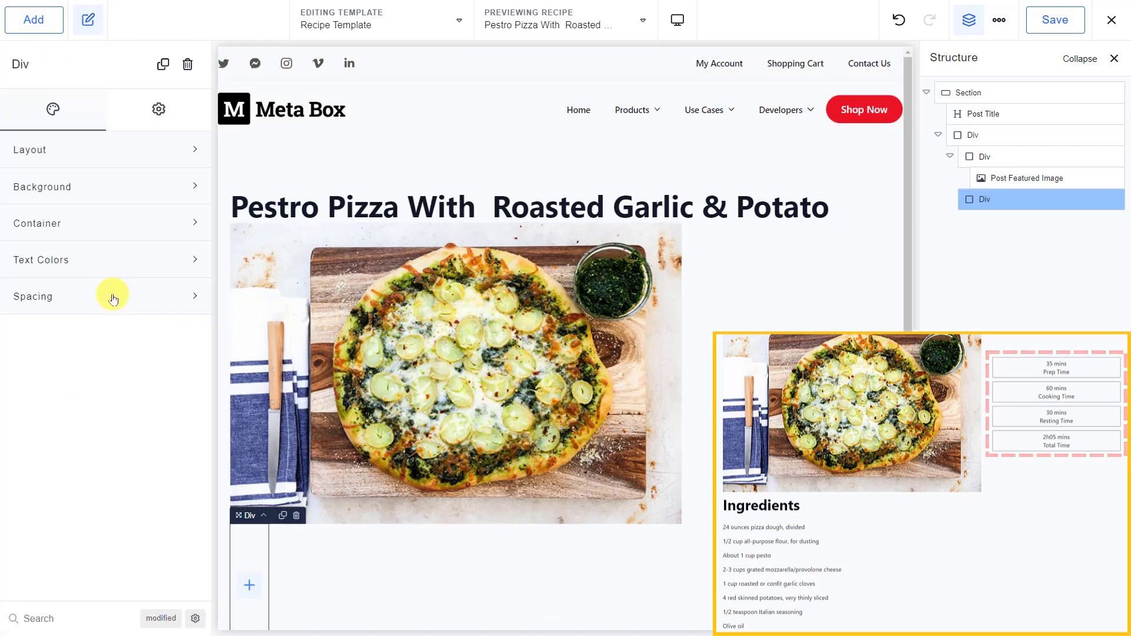
{"action": "left_click", "coordinate": [25, 21]}
{"action": "left_click", "coordinate": [132, 362]}
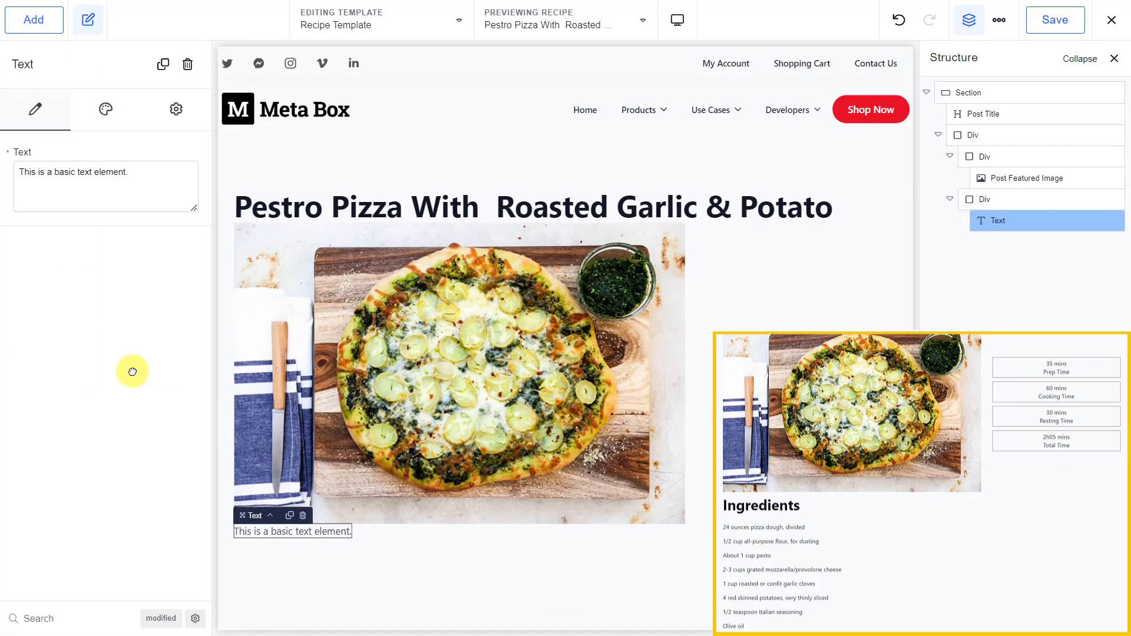
Connect the Text element to the Meta Box Prep Time field and append the label Prep Time
{"action": "left_click", "coordinate": [38, 153]}
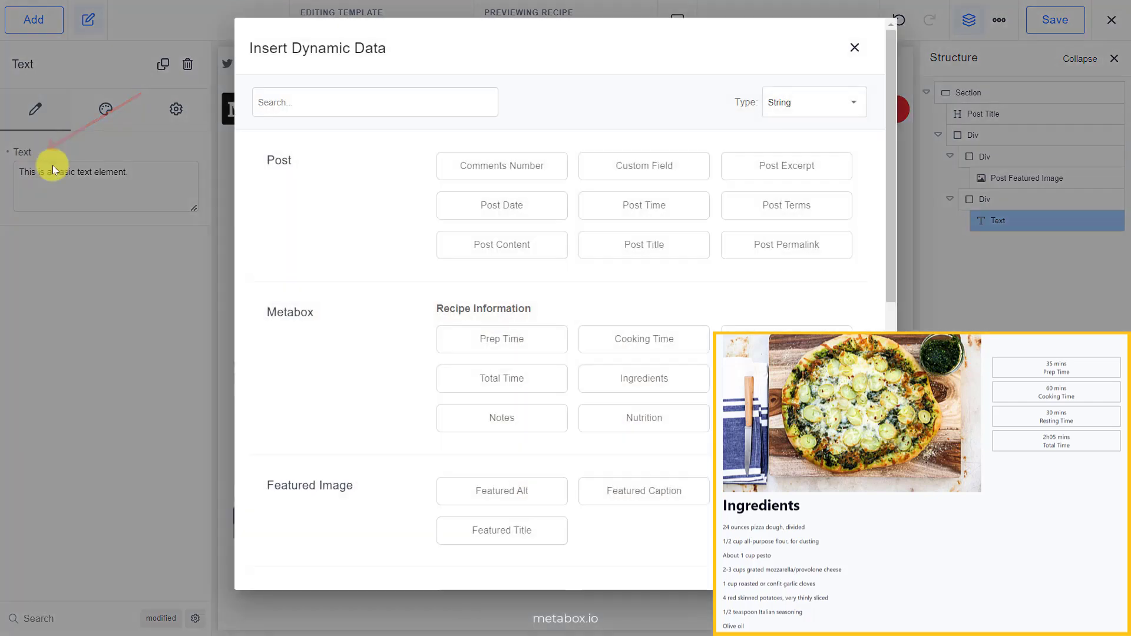
{"action": "left_click", "coordinate": [470, 338]}
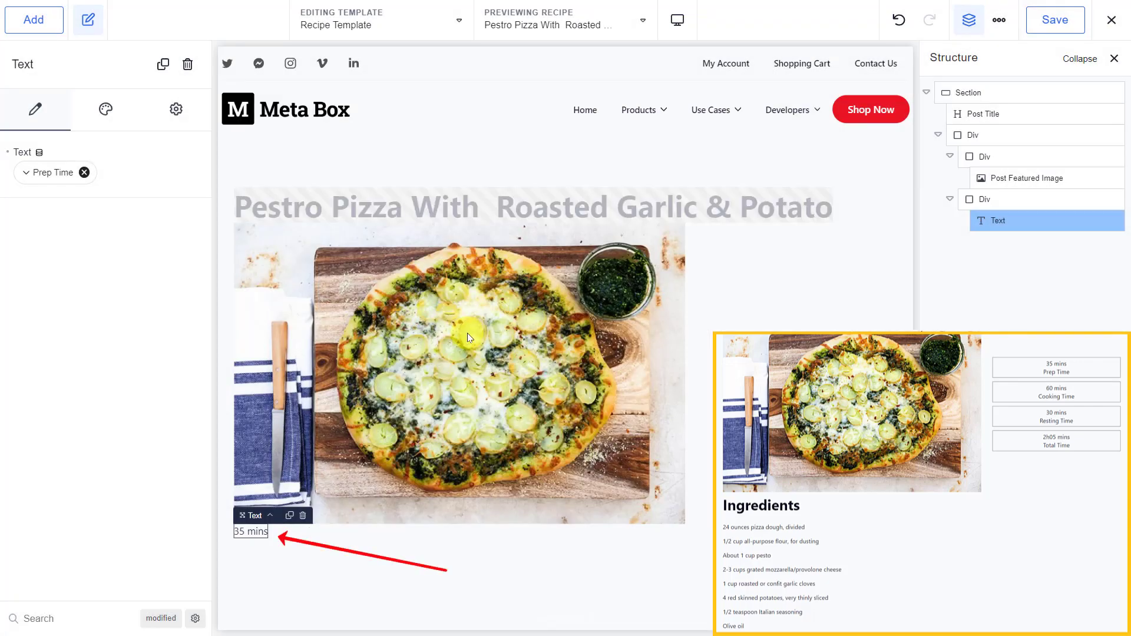
{"action": "left_click", "coordinate": [31, 172]}
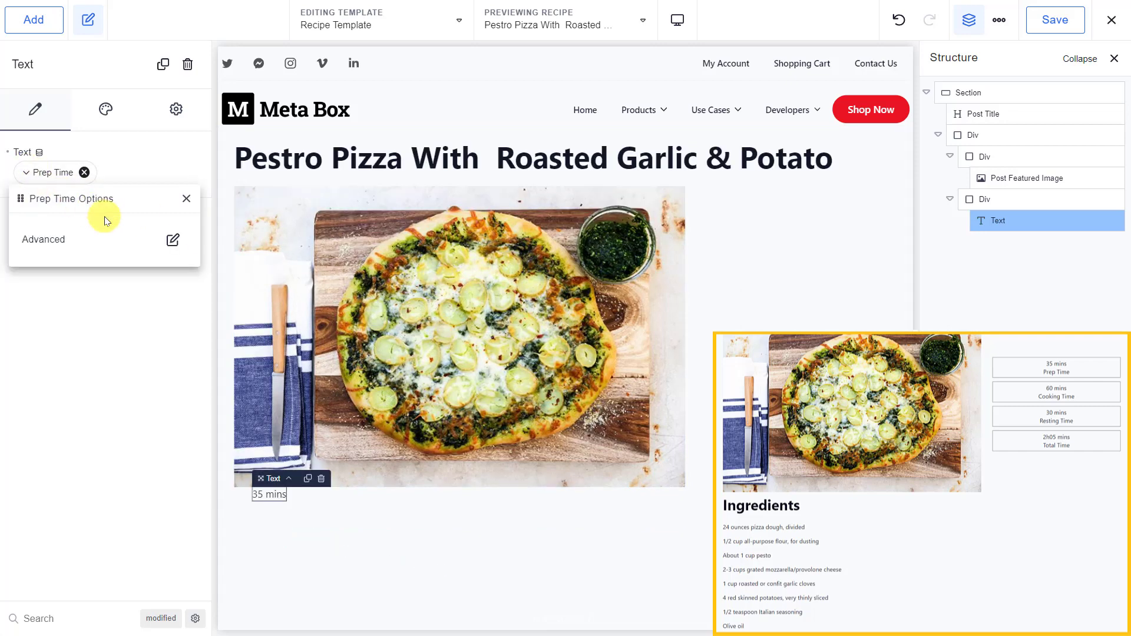
{"action": "left_click", "coordinate": [170, 240]}
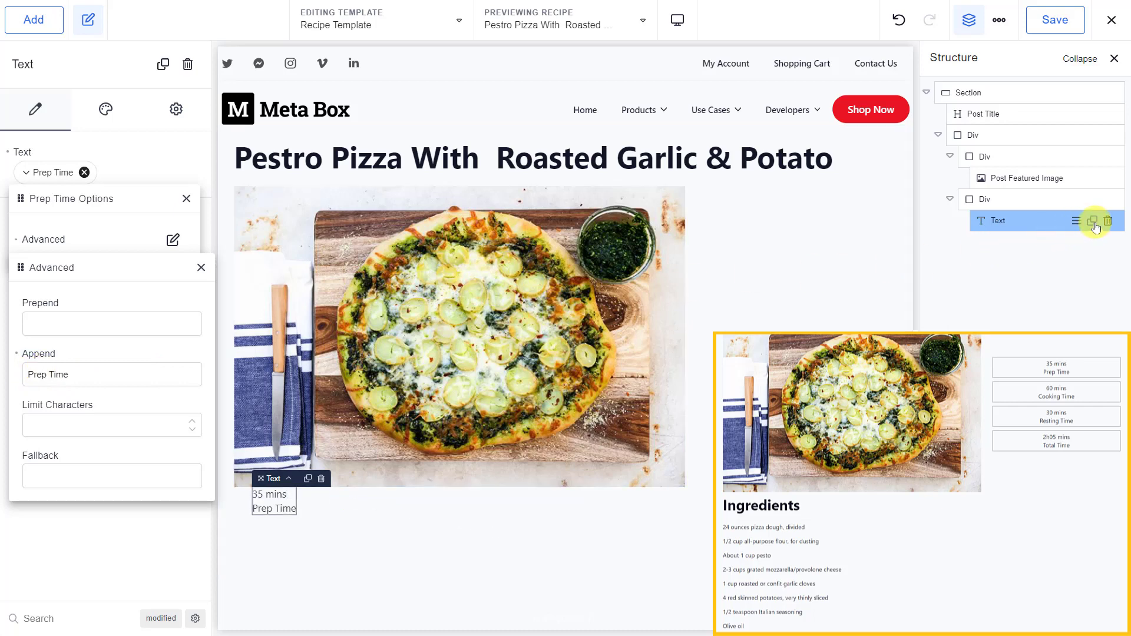
Duplicate the Prep Time text, connect the copy to the Cooking Time field, and append the label Cooking Time
{"action": "left_click", "coordinate": [1094, 223]}
{"action": "left_click", "coordinate": [1024, 242]}
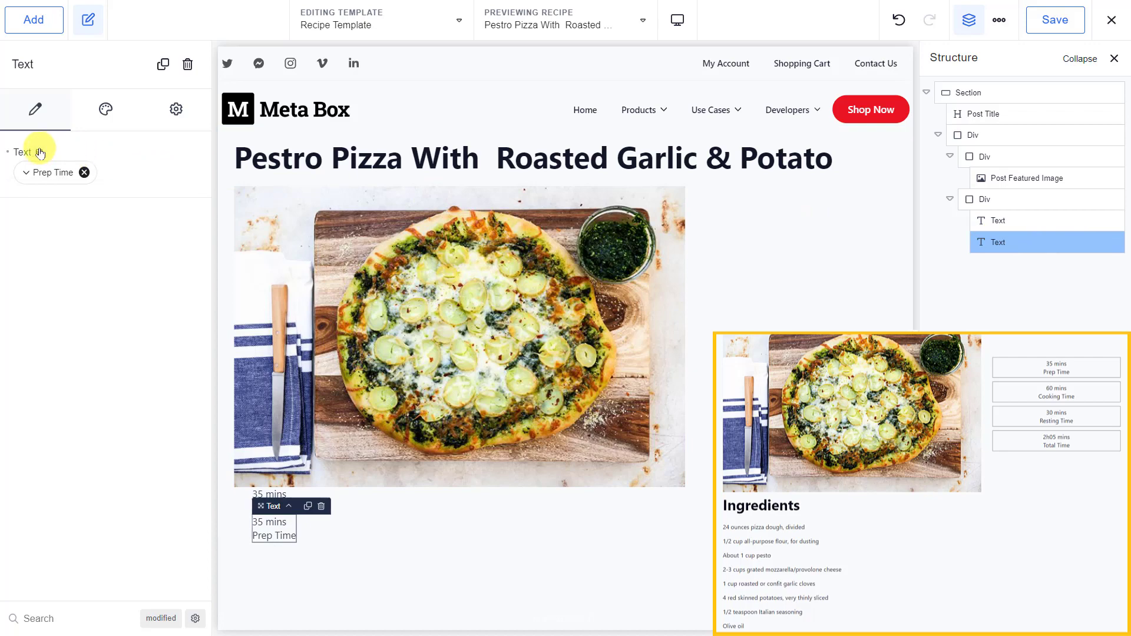
{"action": "left_click", "coordinate": [39, 152]}
{"action": "left_click", "coordinate": [661, 328]}
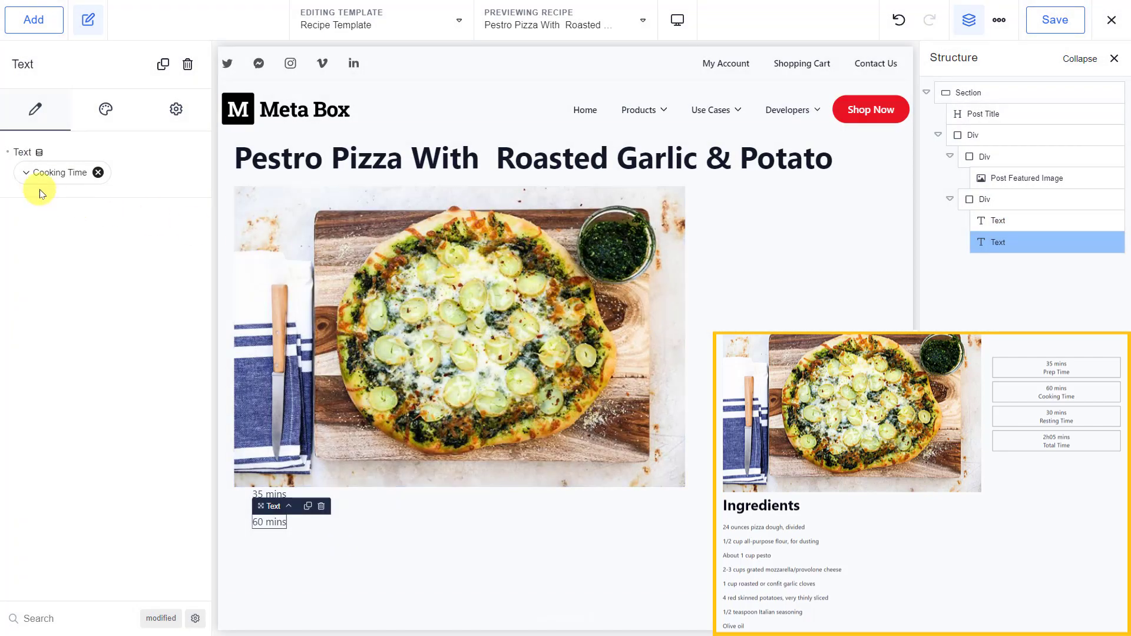
{"action": "left_click", "coordinate": [26, 173]}
{"action": "left_click", "coordinate": [173, 239]}
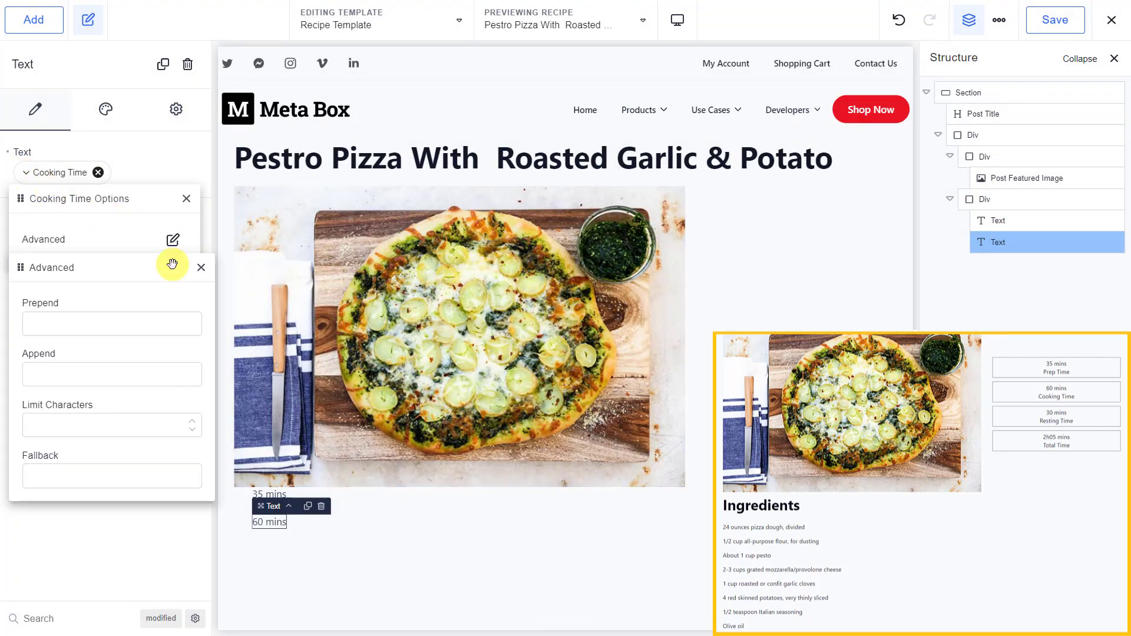
{"action": "left_click", "coordinate": [158, 370]}
{"action": "type", "text": "Cooking Time"}
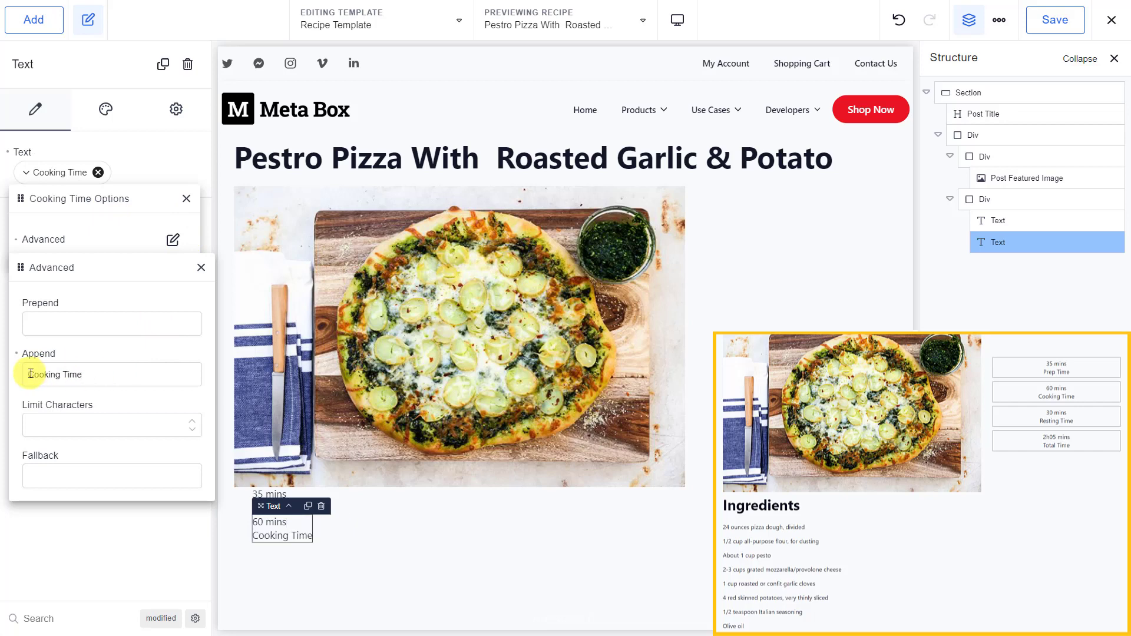
Duplicate the Cooking Time text, connect the copy to the Resting Time field, and append the label Resting Time
{"action": "left_click", "coordinate": [1093, 243]}
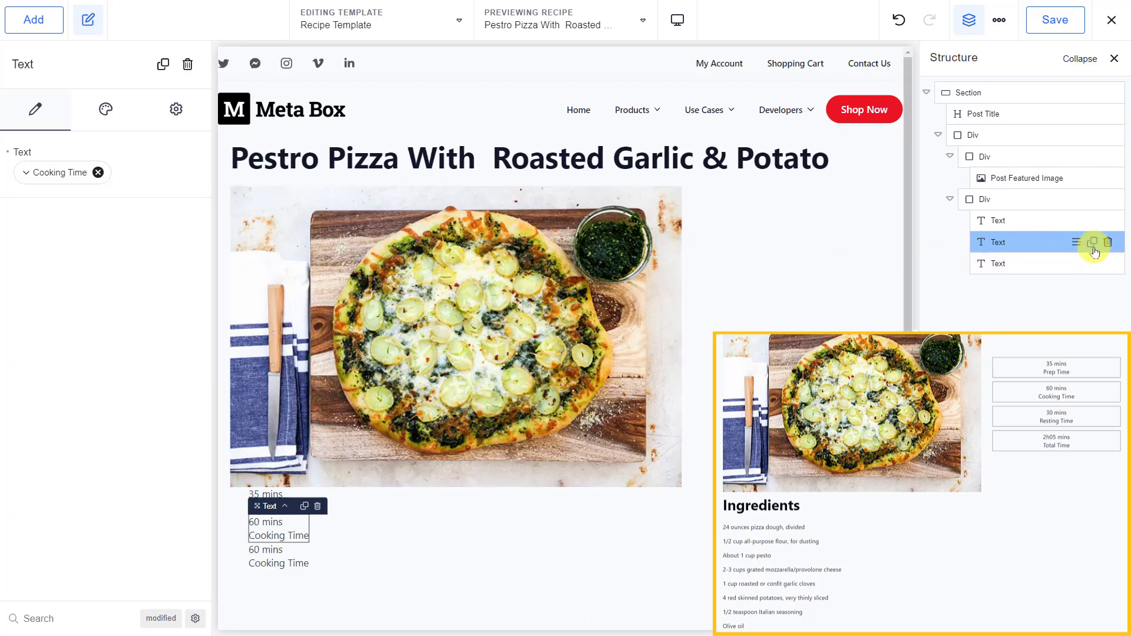
{"action": "left_click", "coordinate": [1041, 264]}
{"action": "left_click", "coordinate": [40, 155]}
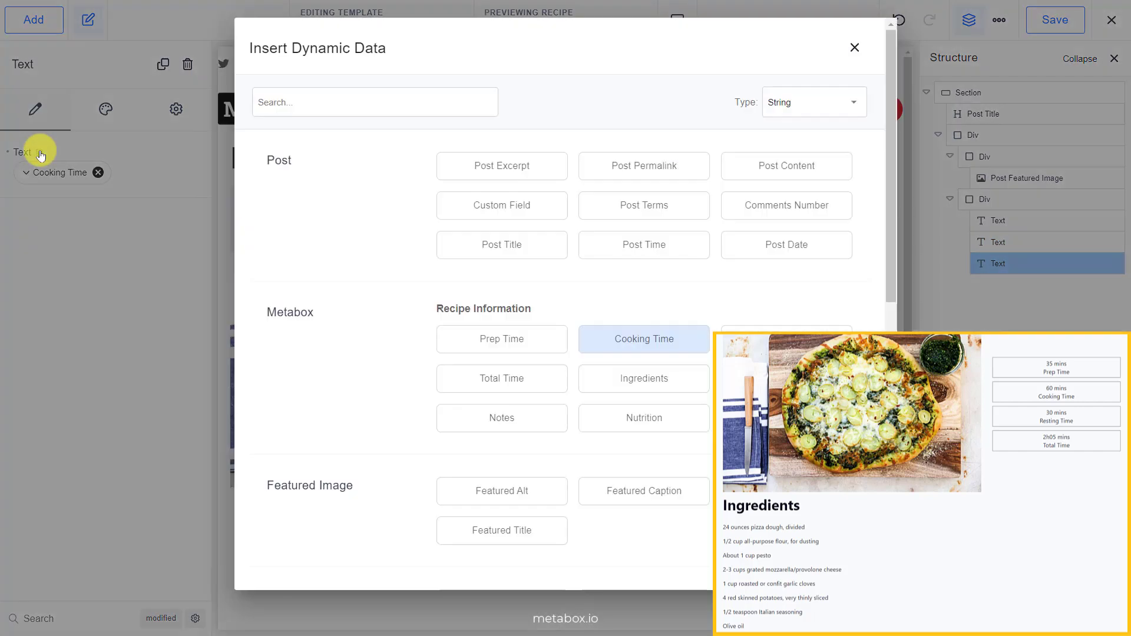
{"action": "left_click", "coordinate": [721, 339]}
{"action": "left_click", "coordinate": [41, 172]}
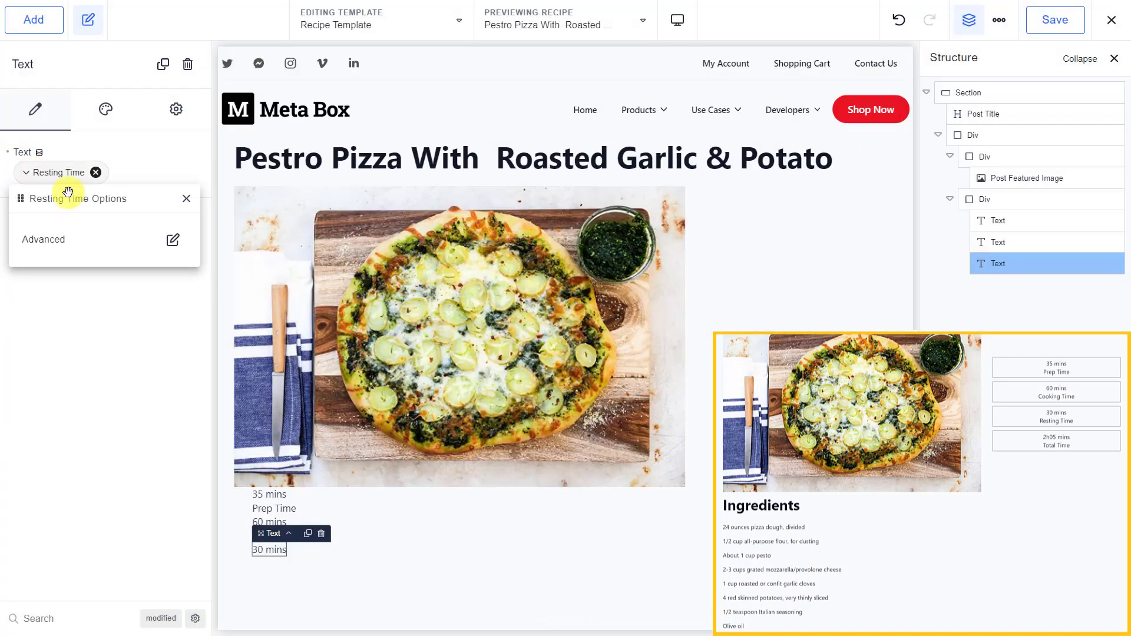
{"action": "left_click", "coordinate": [173, 241]}
{"action": "left_click", "coordinate": [155, 371]}
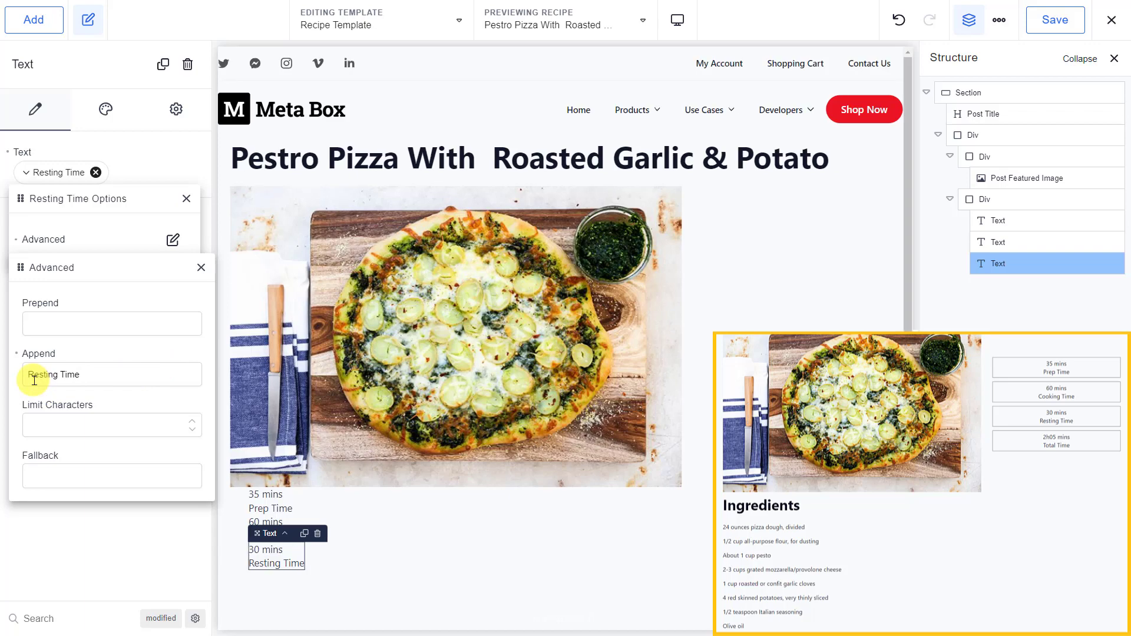
Duplicate the Resting Time text, connect the copy to the Total Time field, and append the label Total Time
{"action": "left_click", "coordinate": [1092, 264]}
{"action": "left_click", "coordinate": [1043, 283]}
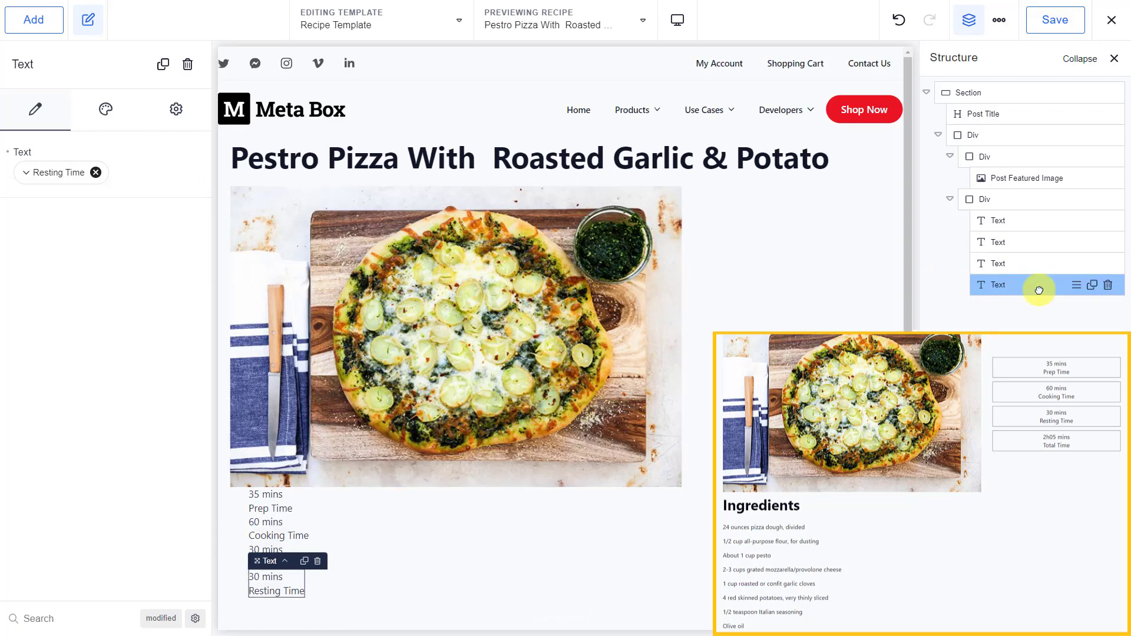
{"action": "left_click", "coordinate": [38, 150]}
{"action": "left_click", "coordinate": [510, 374]}
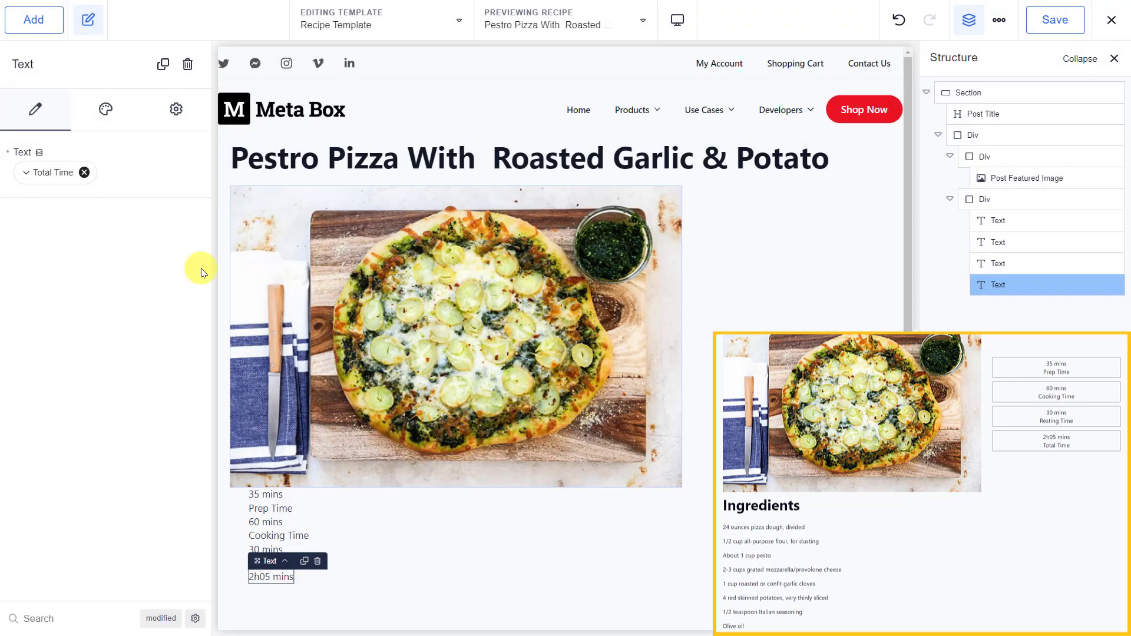
{"action": "left_click", "coordinate": [25, 172]}
{"action": "left_click", "coordinate": [172, 239]}
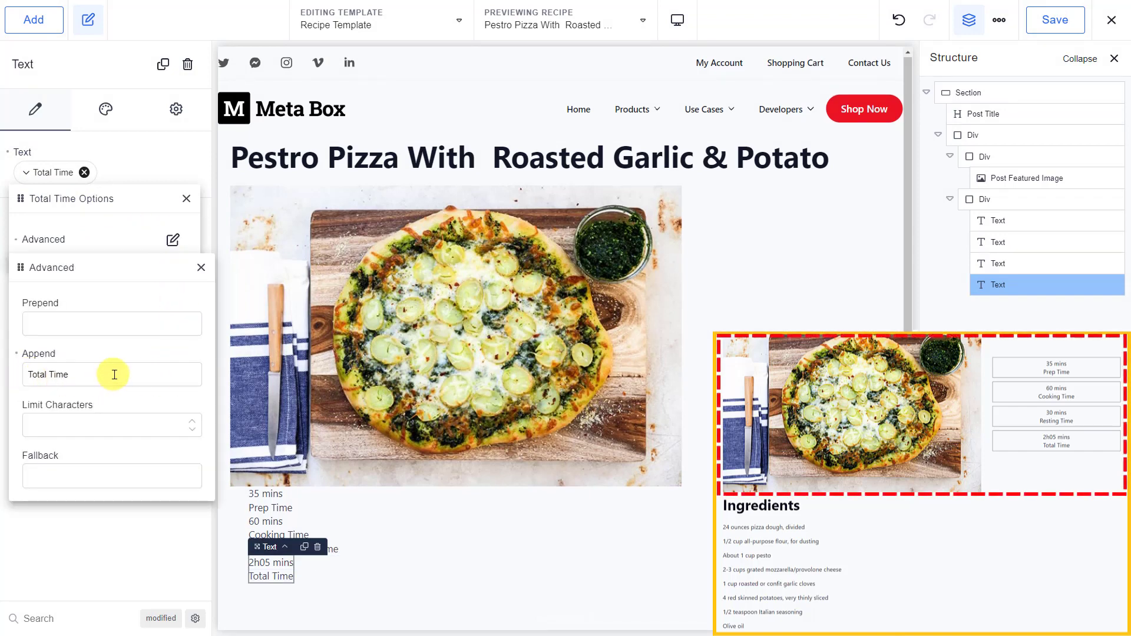
Add another Div directly inside the Section, below the Div holding the image and times
{"action": "left_click", "coordinate": [969, 93]}
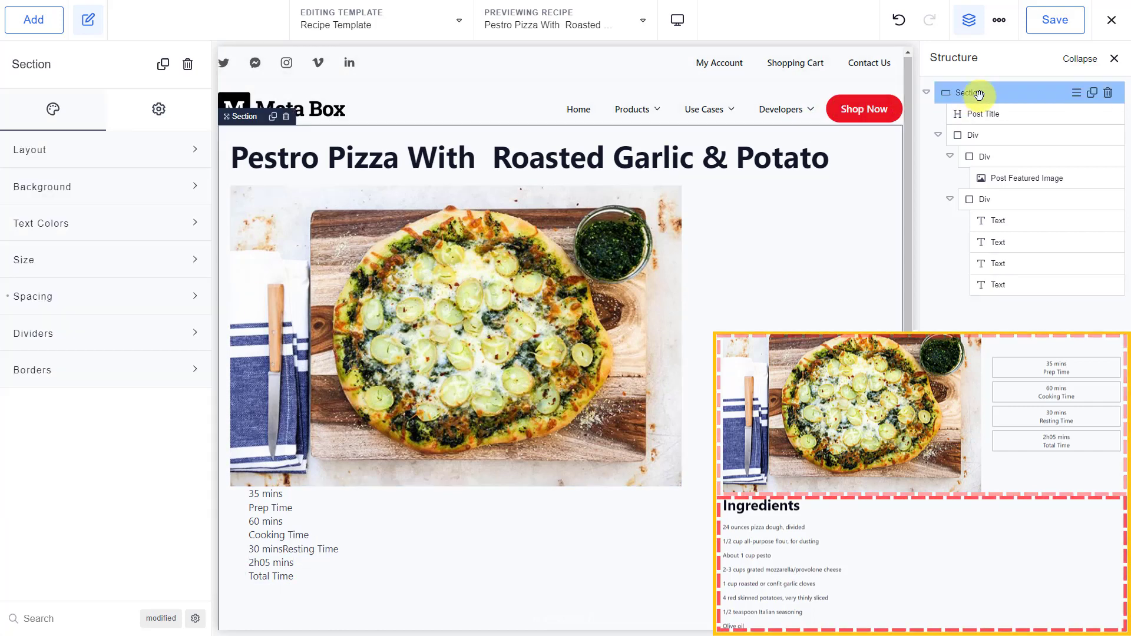
{"action": "left_click", "coordinate": [36, 30]}
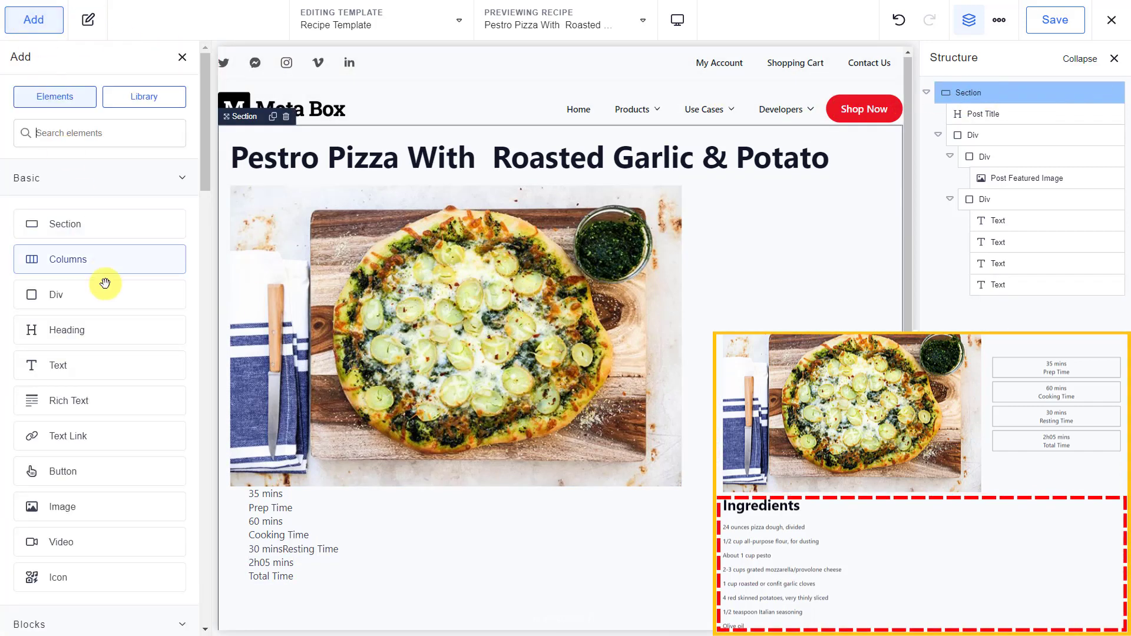
{"action": "left_click", "coordinate": [103, 291]}
Add a Heading to the new Div with the text Ingredients and the tag h2
{"action": "left_click", "coordinate": [18, 19]}
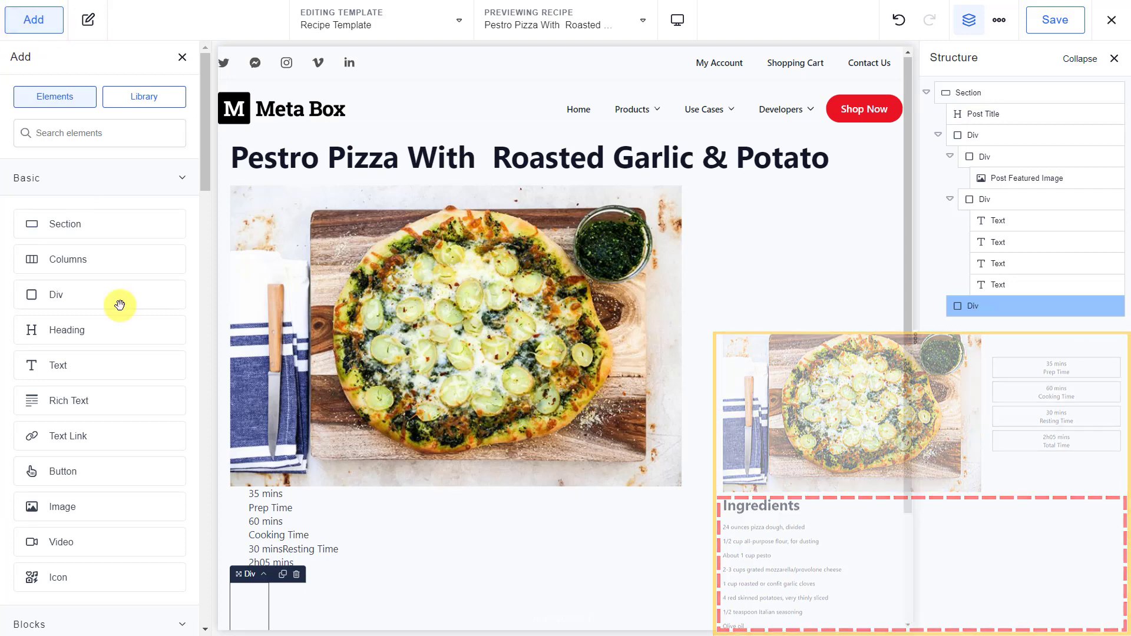
{"action": "left_click", "coordinate": [126, 326]}
{"action": "left_click", "coordinate": [99, 180]}
{"action": "type", "text": "Ingredients"}
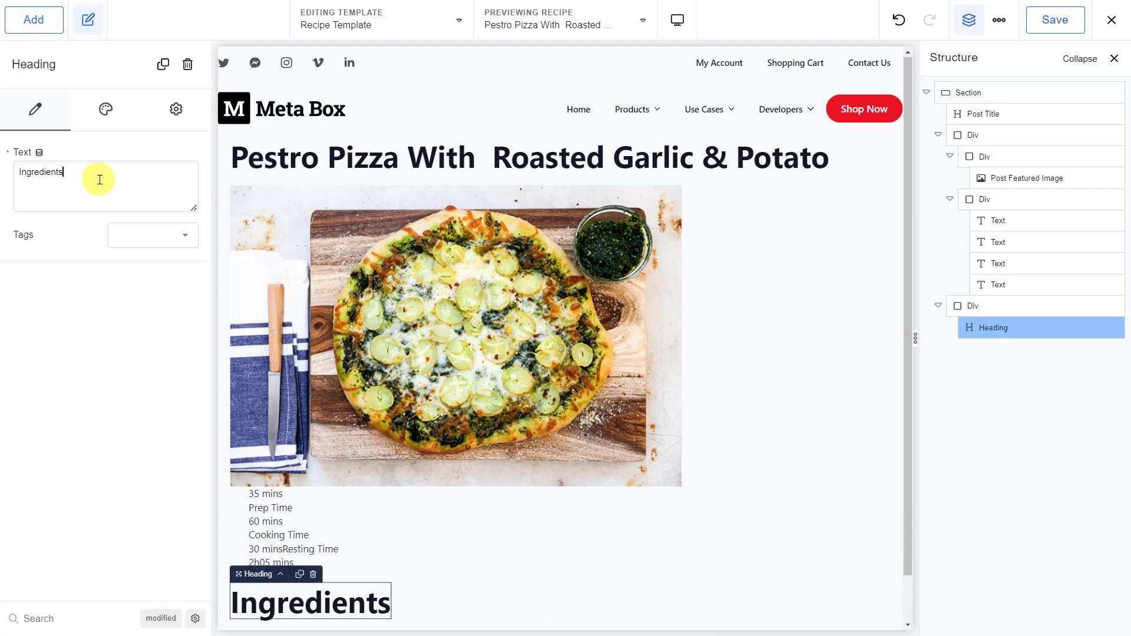
{"action": "left_click", "coordinate": [167, 235]}
{"action": "left_click", "coordinate": [161, 272]}
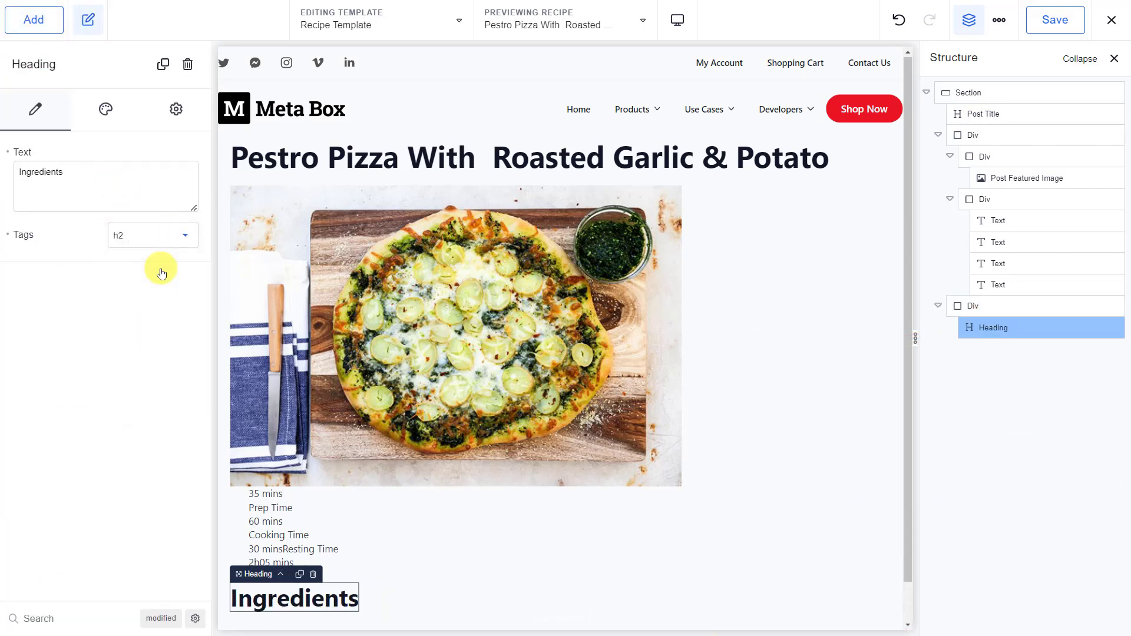
Add a Text element below the Ingredients heading and connect it to the Recipe Information Ingredients field
{"action": "left_click", "coordinate": [40, 20]}
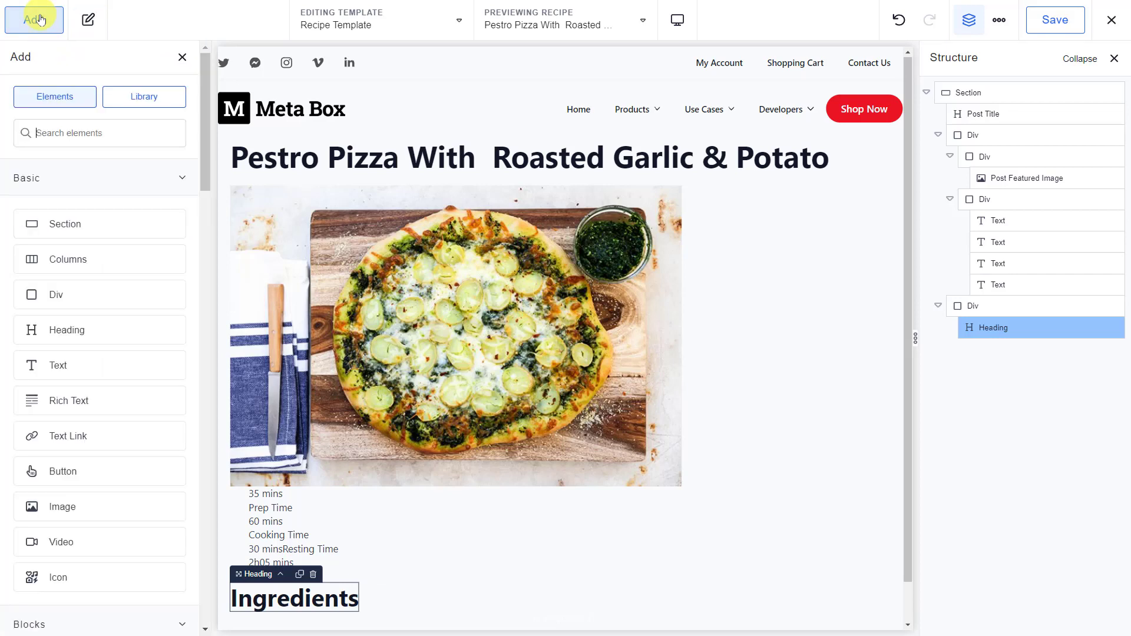
{"action": "left_click", "coordinate": [132, 369]}
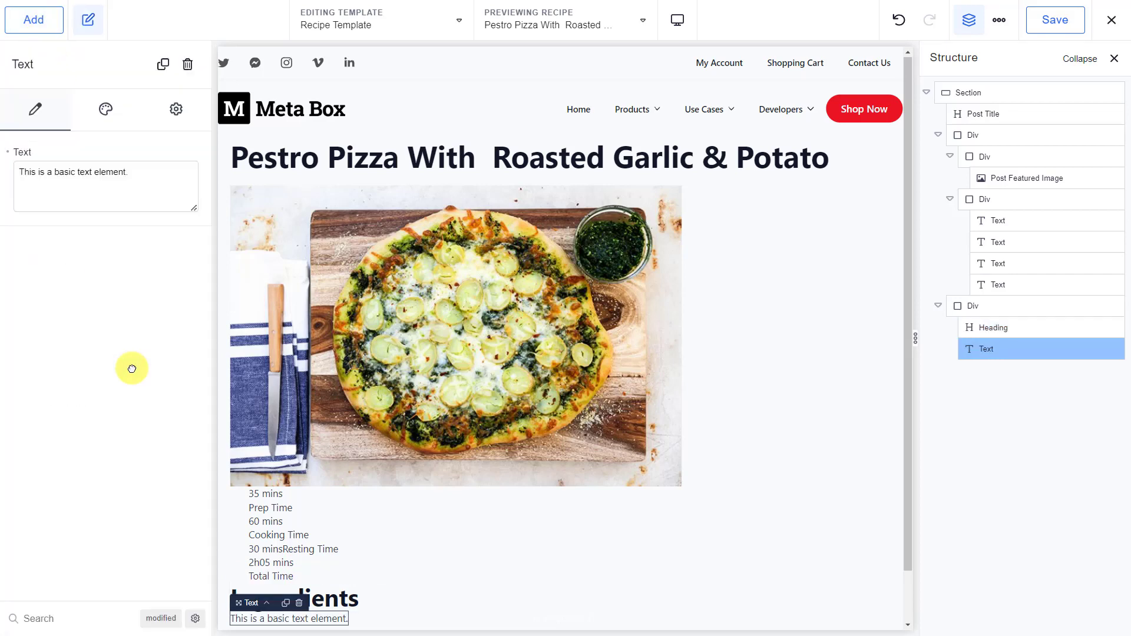
{"action": "left_click", "coordinate": [34, 151]}
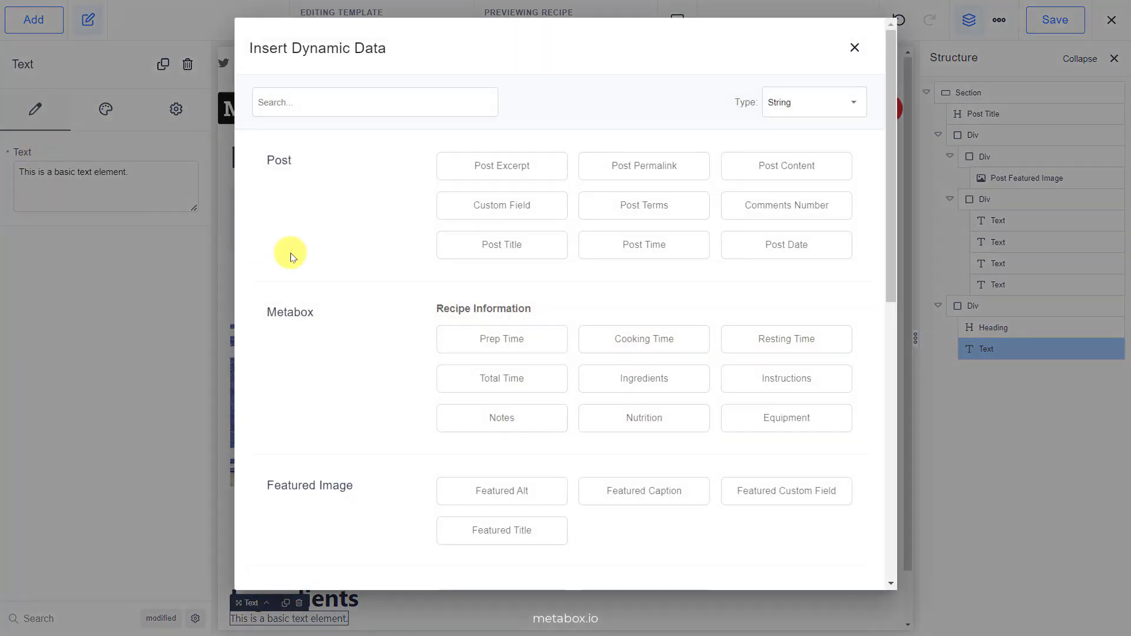
{"action": "left_click", "coordinate": [607, 375]}
{"action": "scroll", "coordinate": [607, 377], "scroll_direction": "down", "scroll_amount": 5}
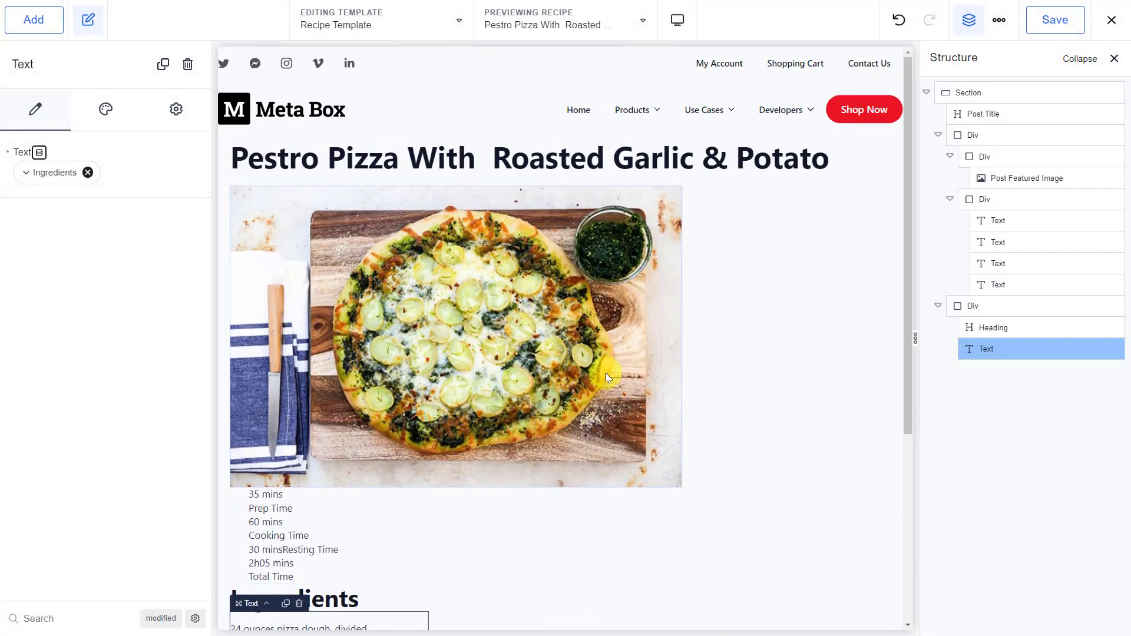
Duplicate the Ingredients Div and change the heading text in the copy to Instructions
{"action": "left_click", "coordinate": [938, 306]}
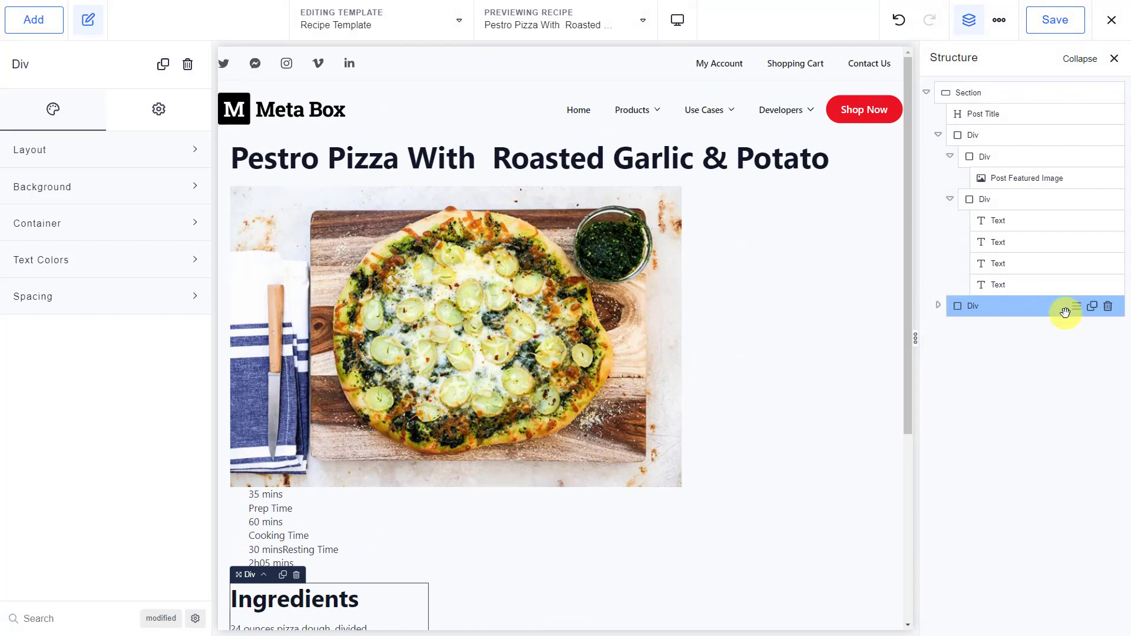
{"action": "left_click", "coordinate": [1093, 307]}
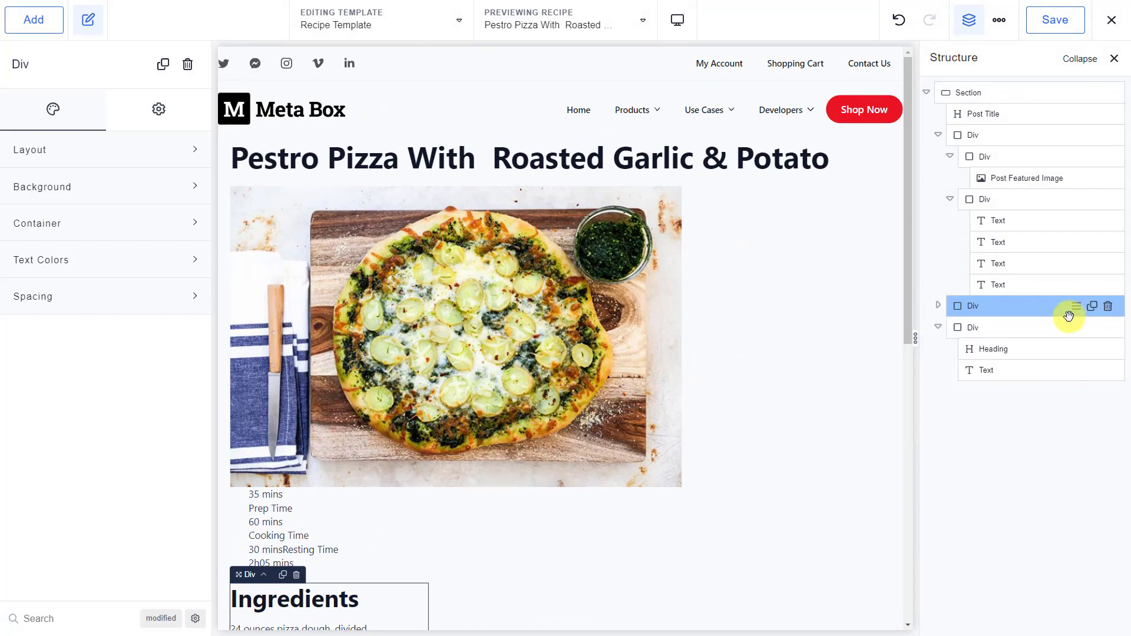
{"action": "left_click", "coordinate": [1032, 333]}
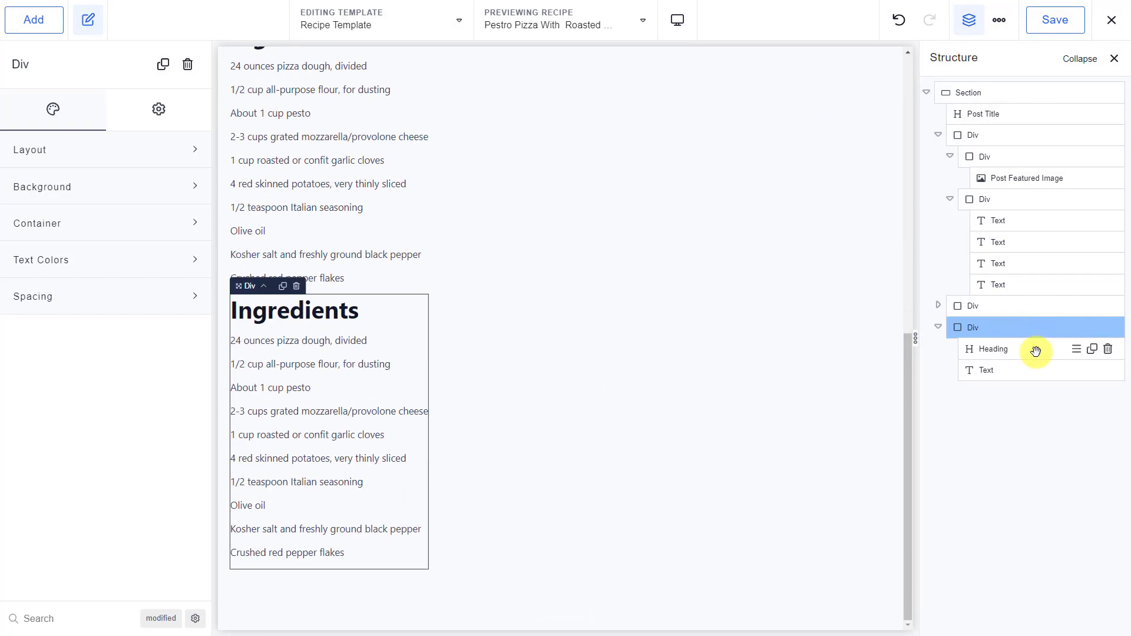
{"action": "left_click", "coordinate": [1035, 351]}
{"action": "triple_click", "coordinate": [91, 168]}
{"action": "type", "text": "Instructions"}
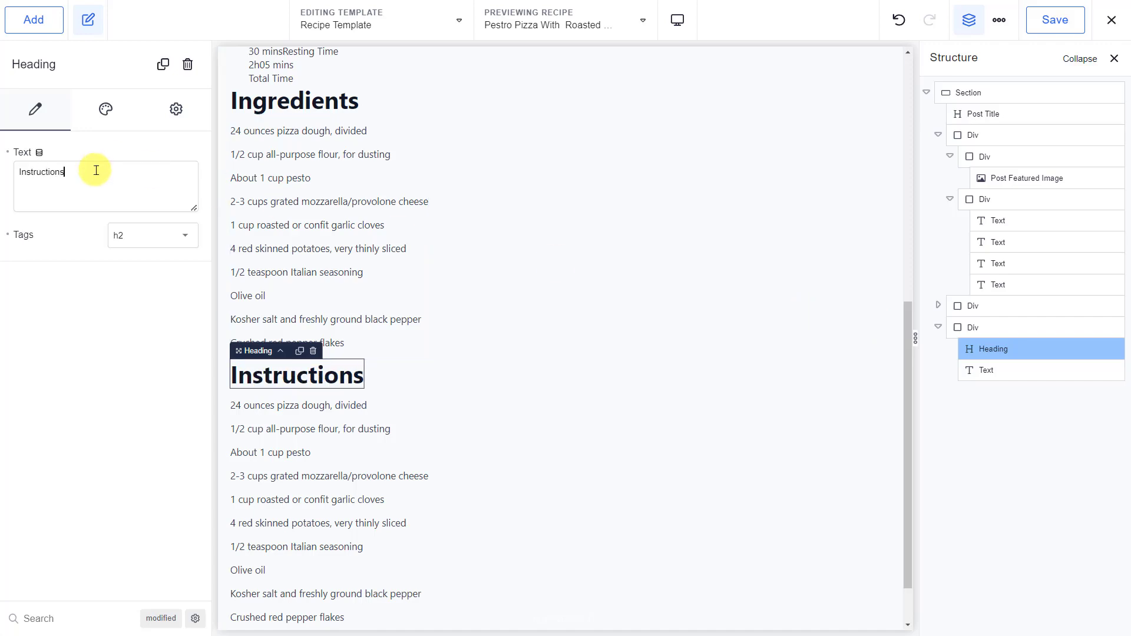
Connect the Text under the Instructions heading to the Recipe Information Instructions field
{"action": "left_click", "coordinate": [1033, 370]}
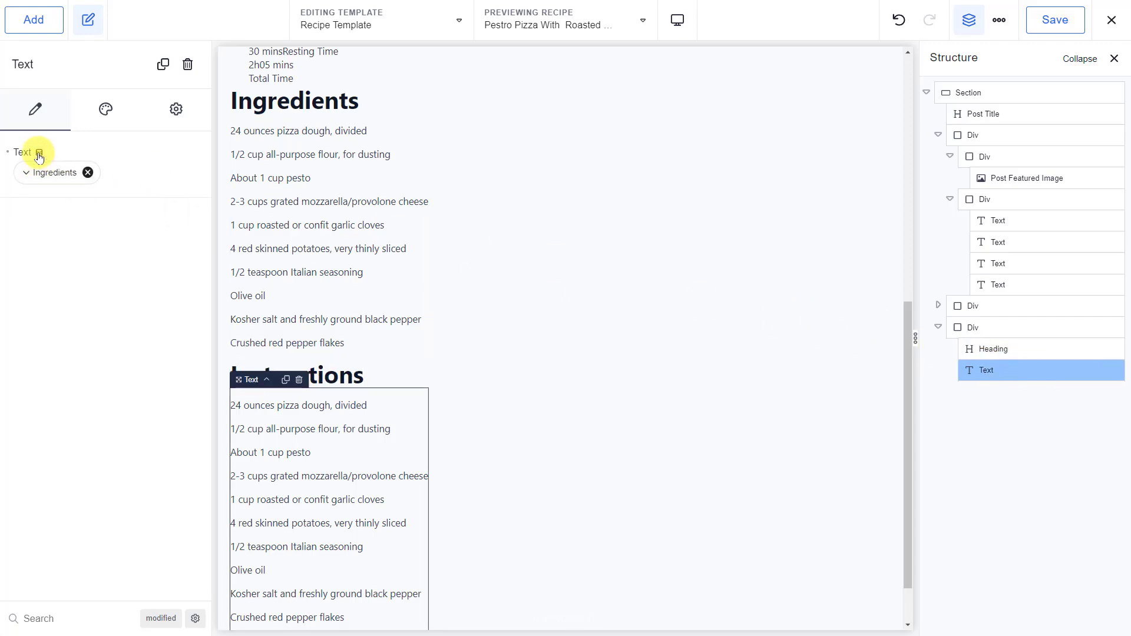
{"action": "left_click", "coordinate": [39, 154]}
{"action": "left_click", "coordinate": [815, 379]}
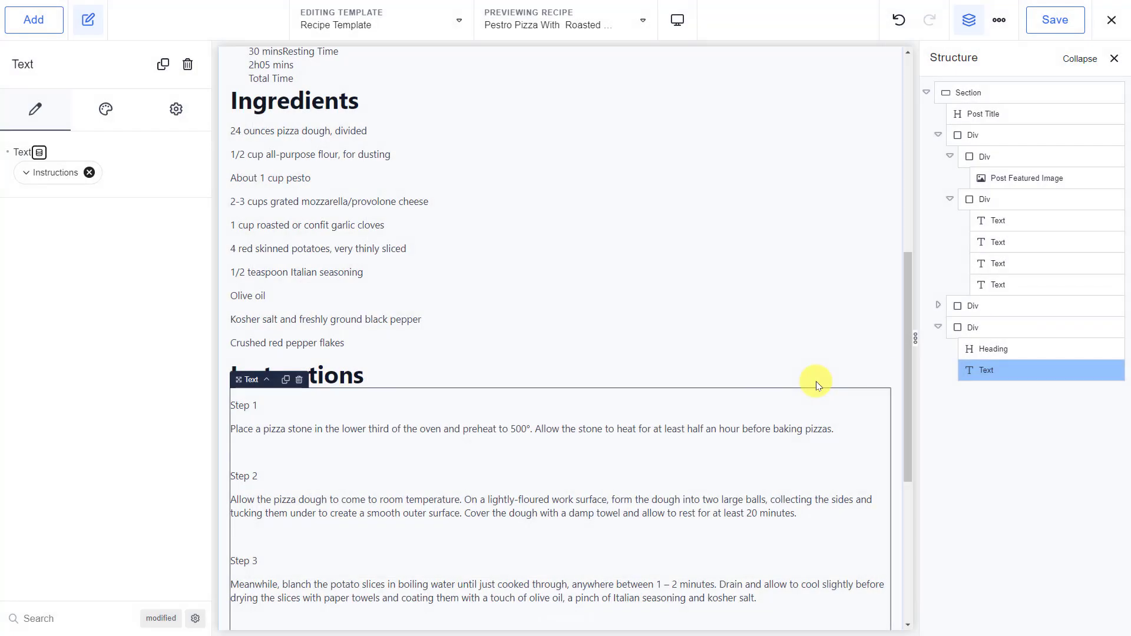
Duplicate the Instructions Div and change the heading text in the copy to Video
{"action": "left_click", "coordinate": [949, 198]}
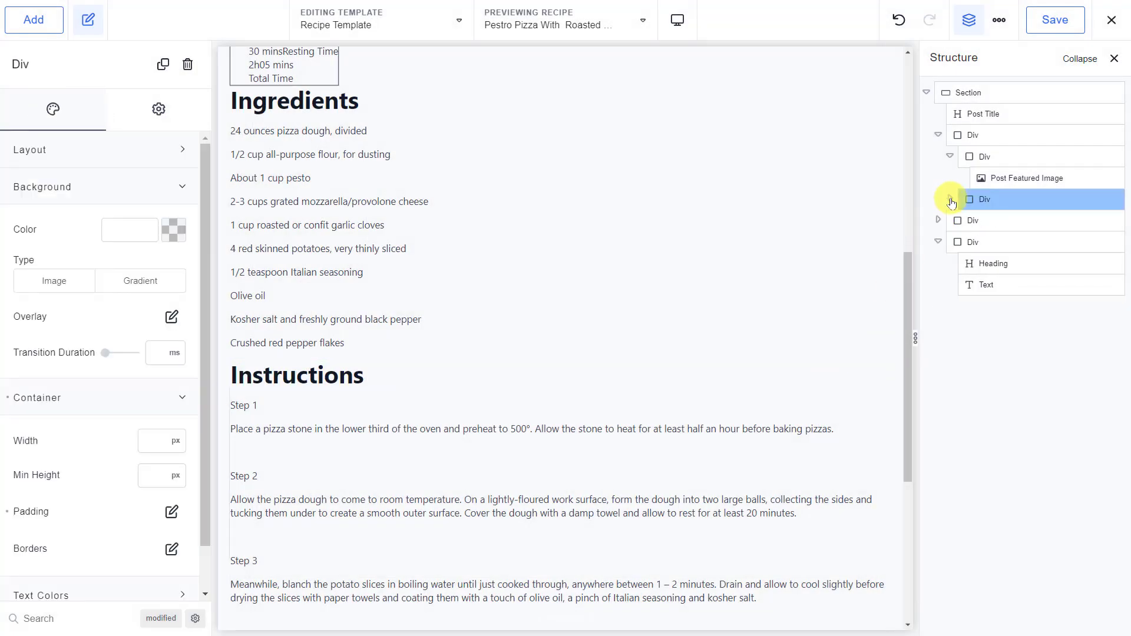
{"action": "left_click", "coordinate": [989, 248]}
{"action": "left_click", "coordinate": [1092, 243]}
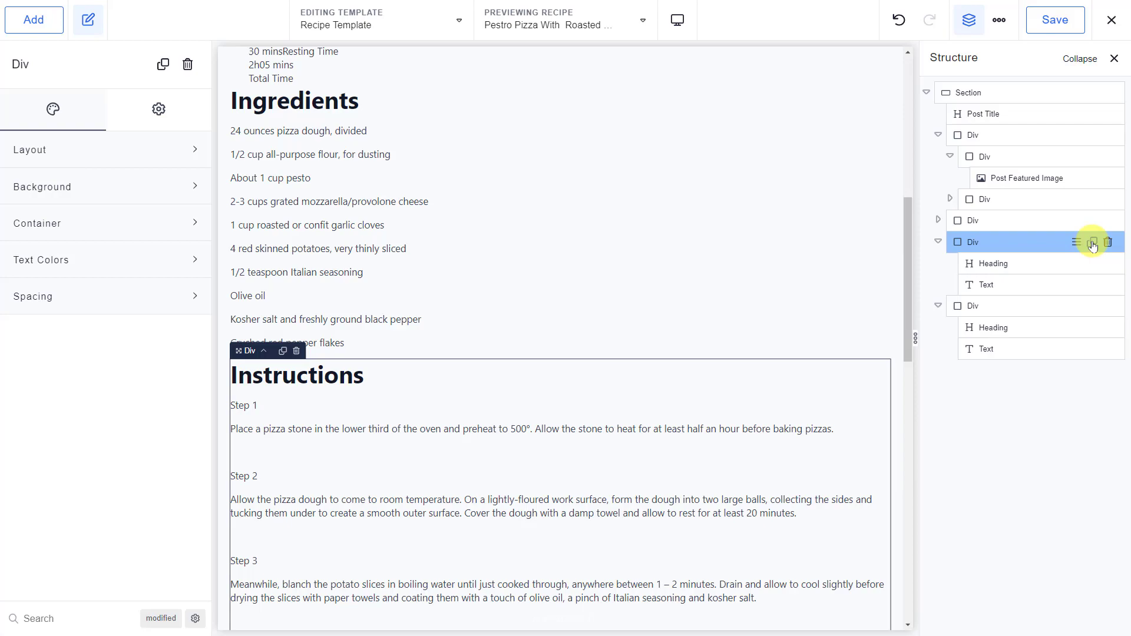
{"action": "left_click", "coordinate": [938, 246]}
{"action": "left_click", "coordinate": [1028, 284]}
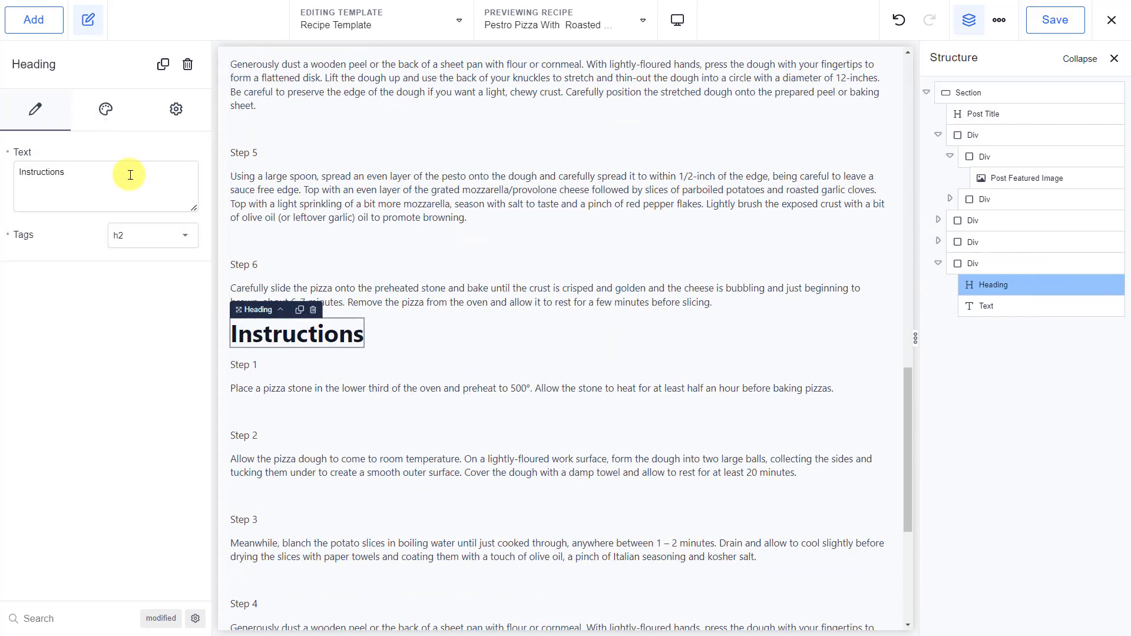
{"action": "type", "text": "Video"}
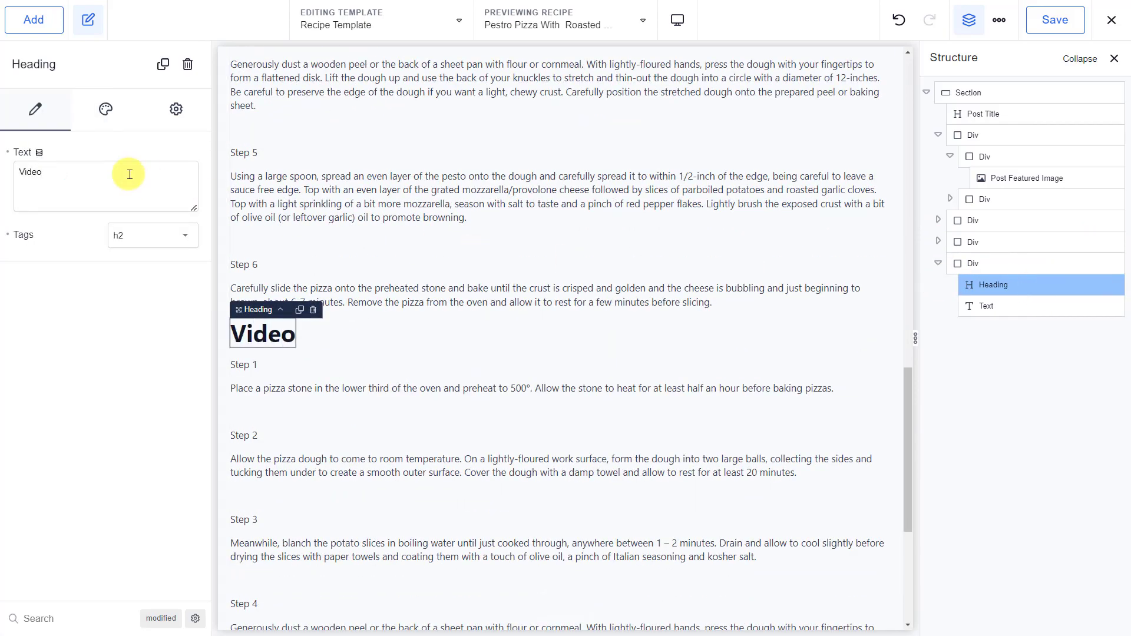
Replace the Text in the Video Div with a Video element connected to the Metabox Video field
{"action": "left_click", "coordinate": [1104, 305]}
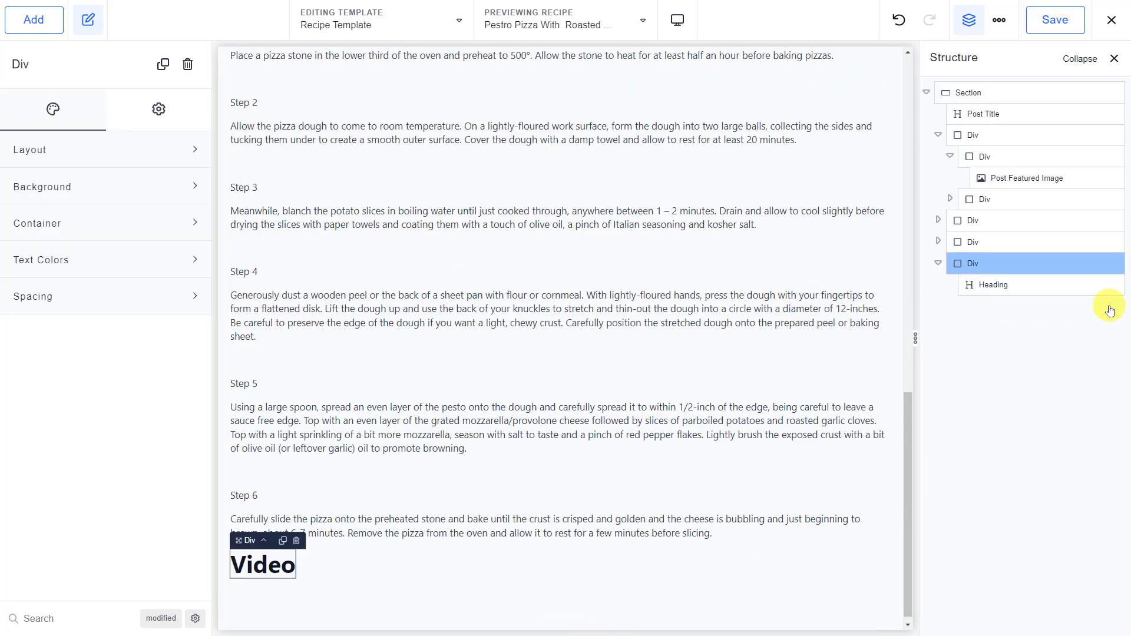
{"action": "left_click", "coordinate": [35, 19]}
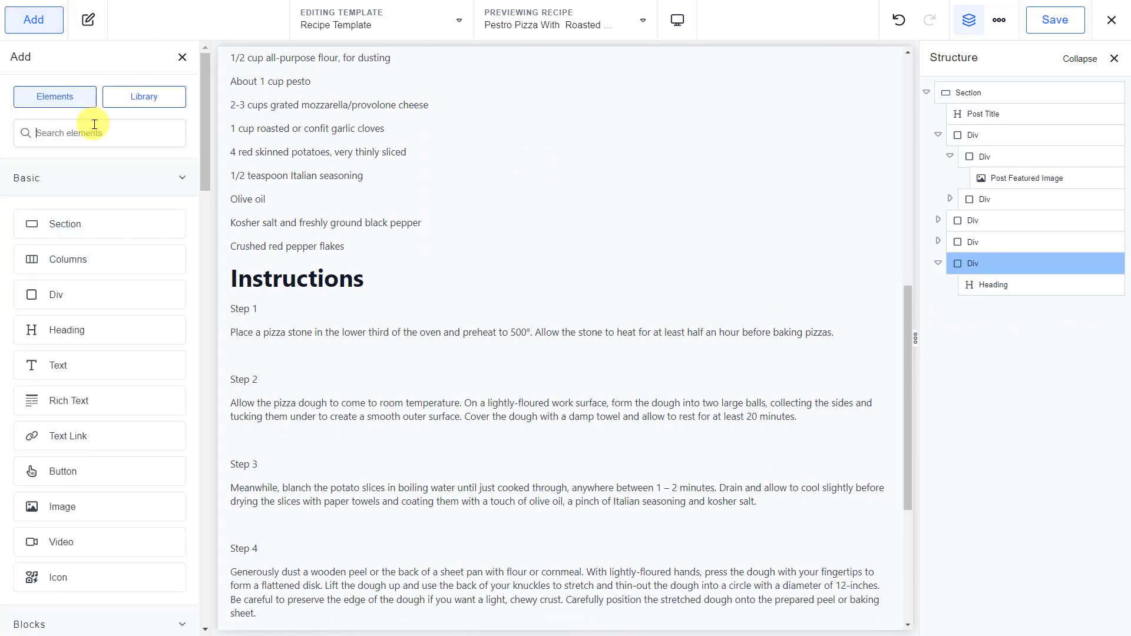
{"action": "type", "text": "Video"}
{"action": "left_click", "coordinate": [108, 175]}
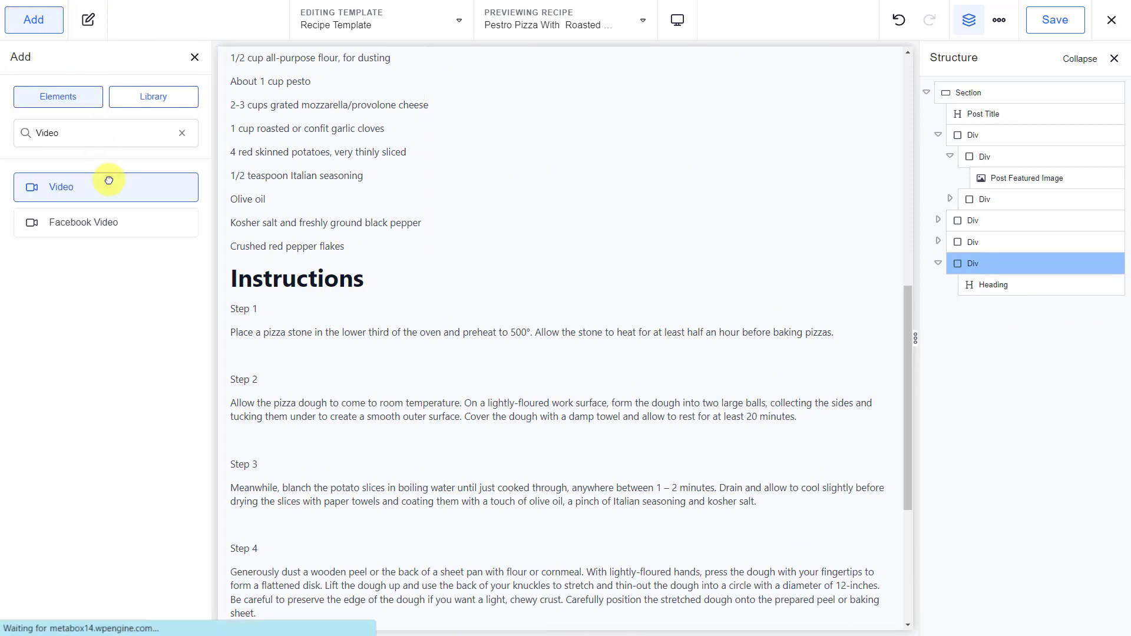
{"action": "left_click", "coordinate": [47, 189]}
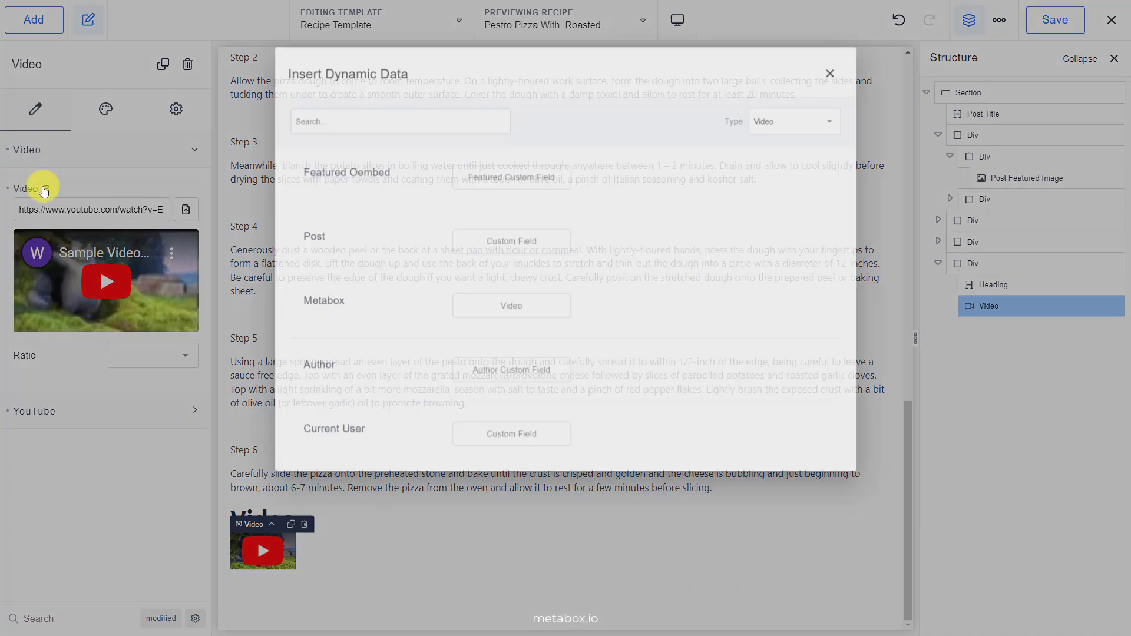
{"action": "left_click", "coordinate": [465, 311]}
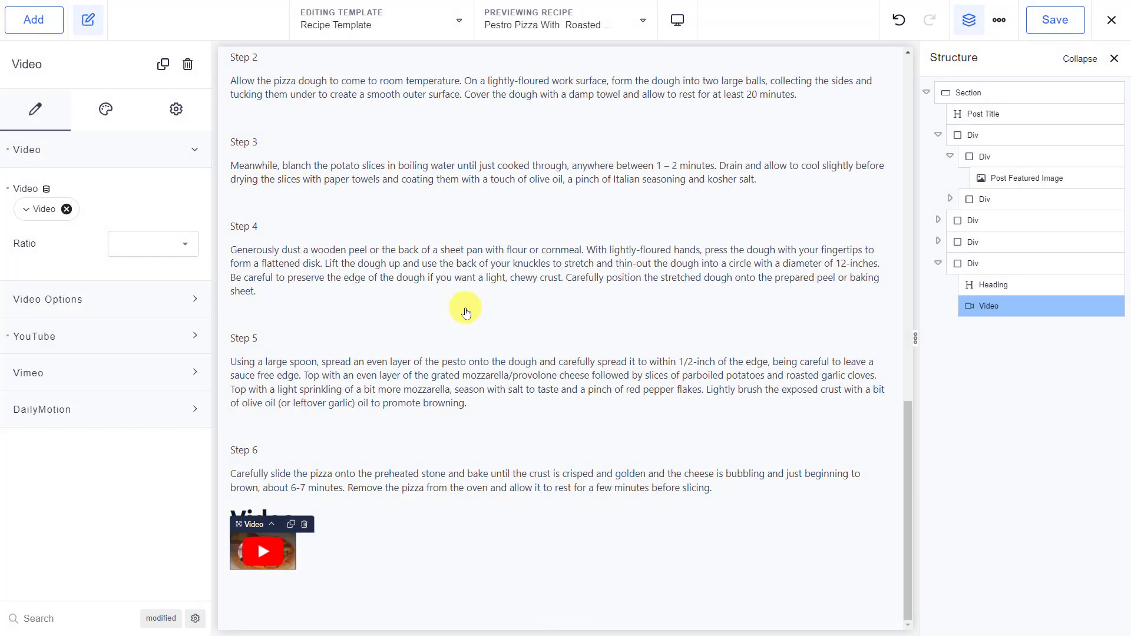
Duplicate the Instructions Div again and move the copy below the Video Div
{"action": "left_click", "coordinate": [939, 263]}
{"action": "left_click", "coordinate": [1094, 242]}
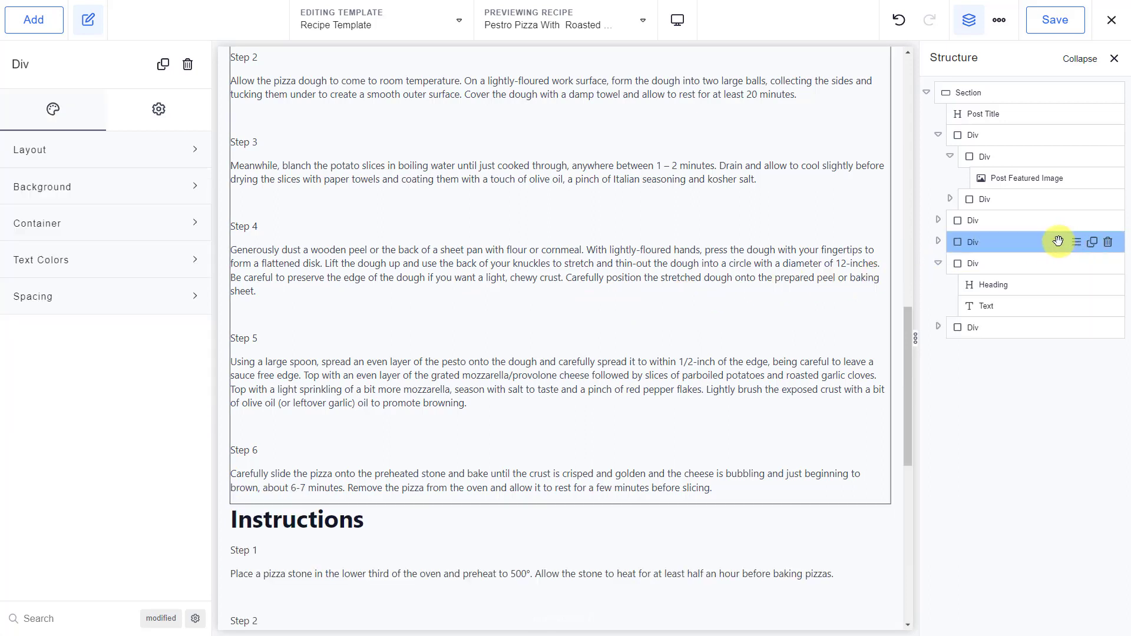
{"action": "left_click", "coordinate": [938, 242]}
{"action": "left_click", "coordinate": [939, 242]}
{"action": "left_click", "coordinate": [938, 268]}
{"action": "left_click_drag", "start_coordinate": [995, 263], "coordinate": [995, 308]}
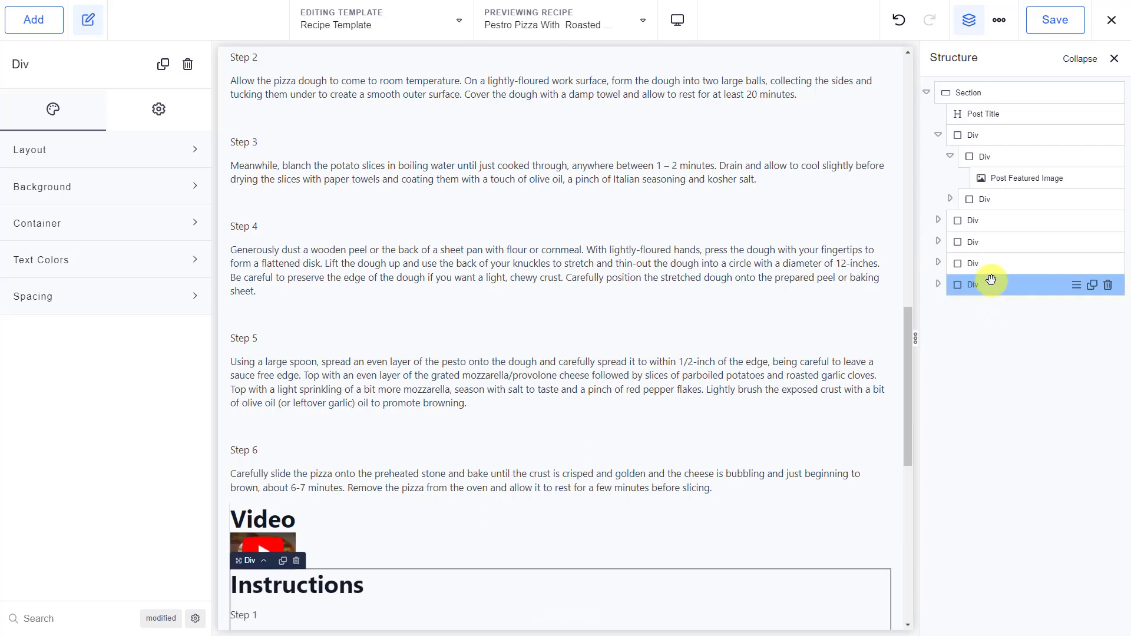
In the Div below Video, set the heading text to Notes and connect the Text to the Notes field
{"action": "left_click", "coordinate": [939, 287]}
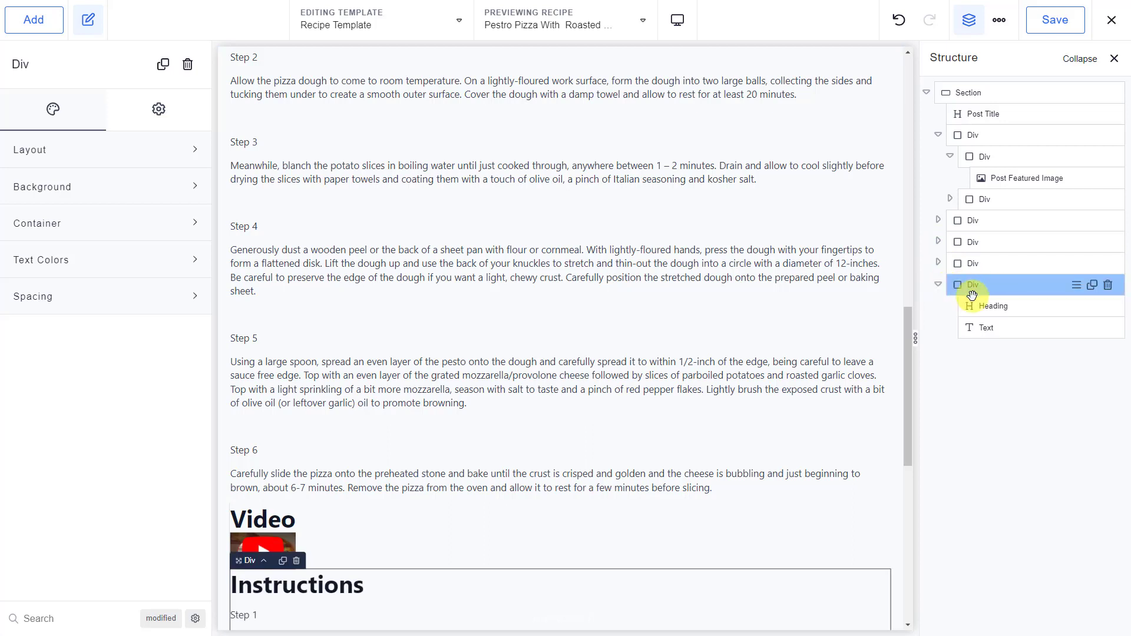
{"action": "left_click", "coordinate": [996, 306]}
{"action": "double_click", "coordinate": [114, 180]}
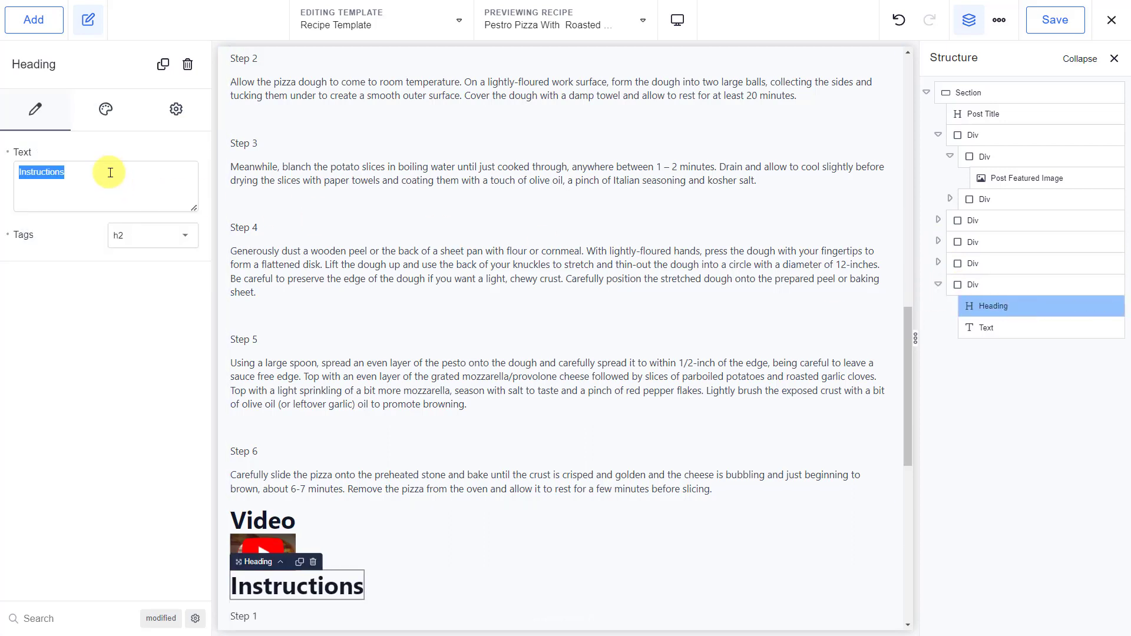
{"action": "type", "text": "Notes"}
{"action": "left_click", "coordinate": [995, 327]}
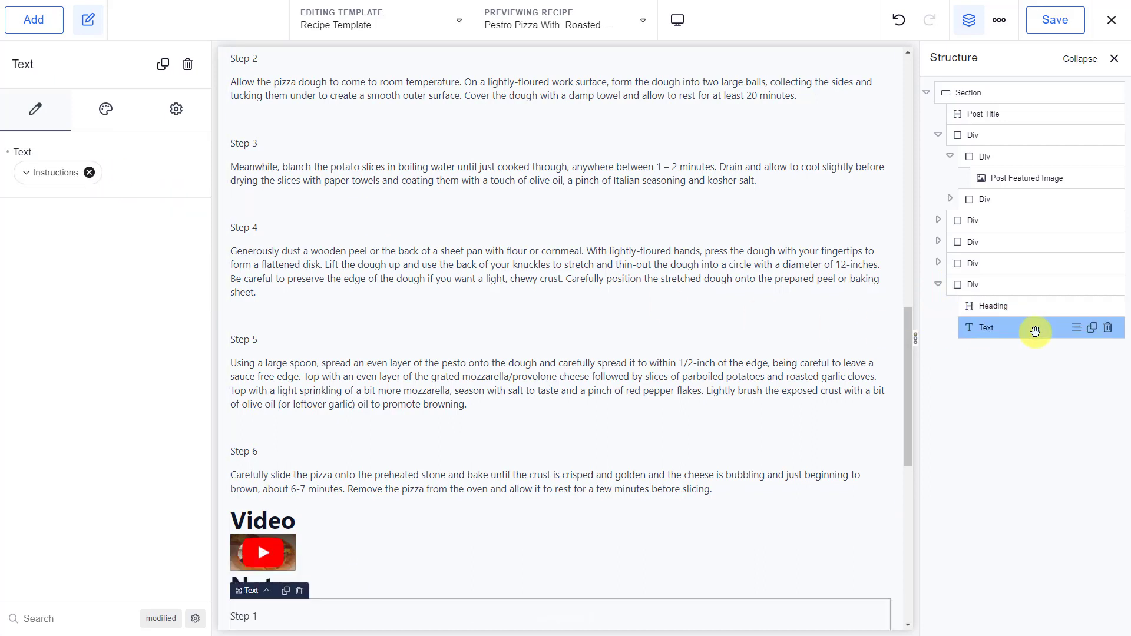
{"action": "left_click", "coordinate": [41, 152]}
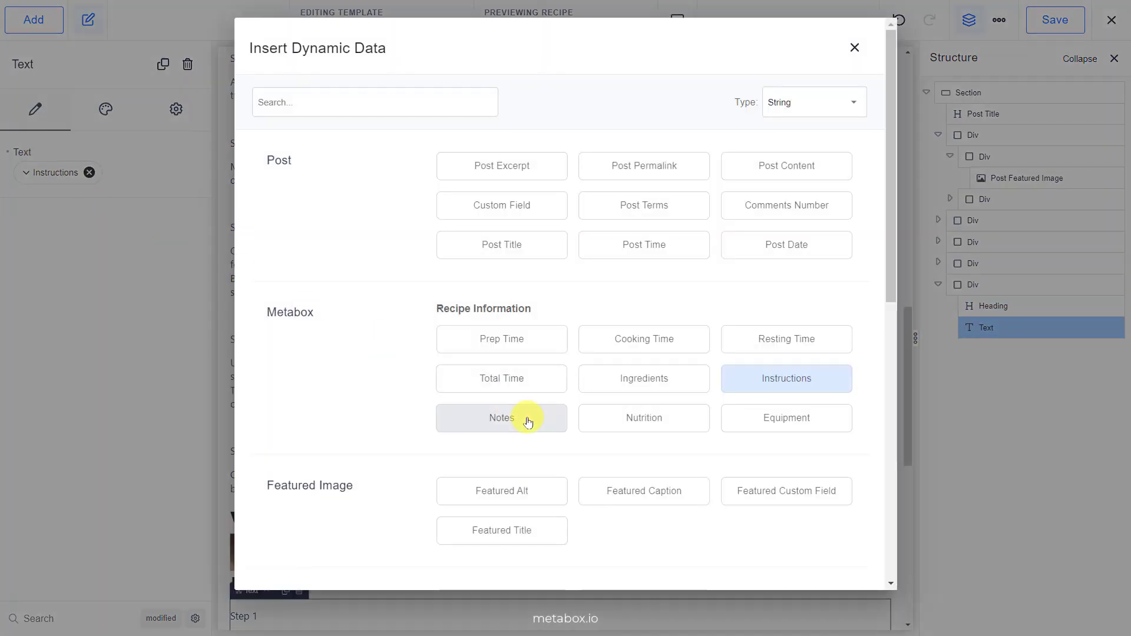
{"action": "left_click", "coordinate": [524, 419]}
{"action": "scroll", "coordinate": [702, 409], "scroll_direction": "down", "scroll_amount": 3}
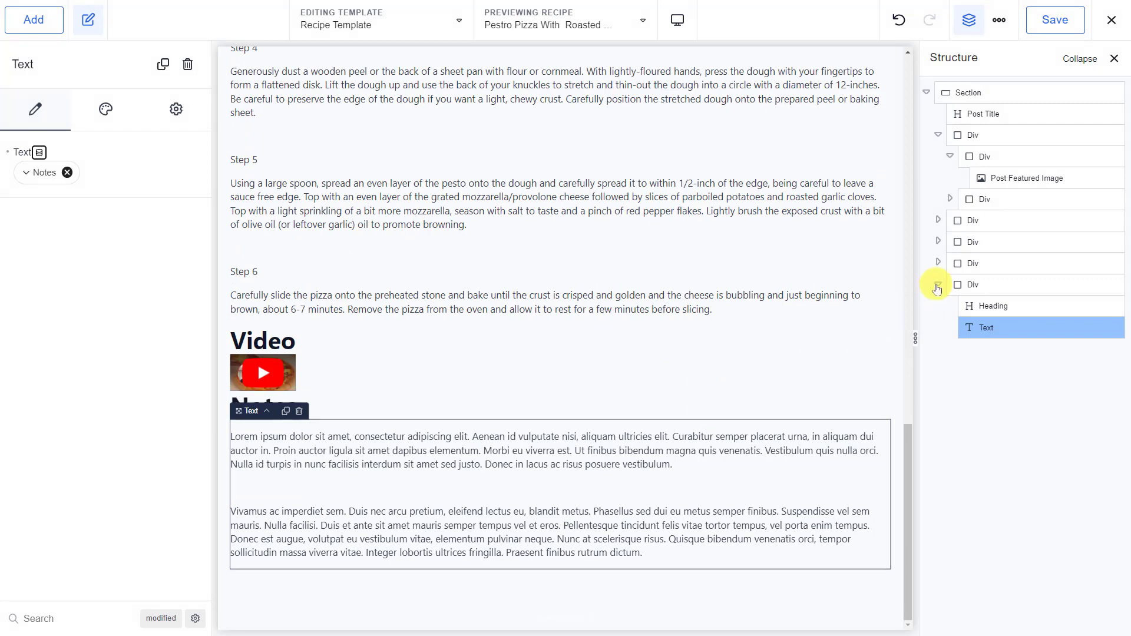
Duplicate the Notes Div and change the heading text in the copy to Nutrition
{"action": "left_click", "coordinate": [972, 285]}
{"action": "left_click", "coordinate": [1093, 285]}
{"action": "left_click", "coordinate": [974, 327]}
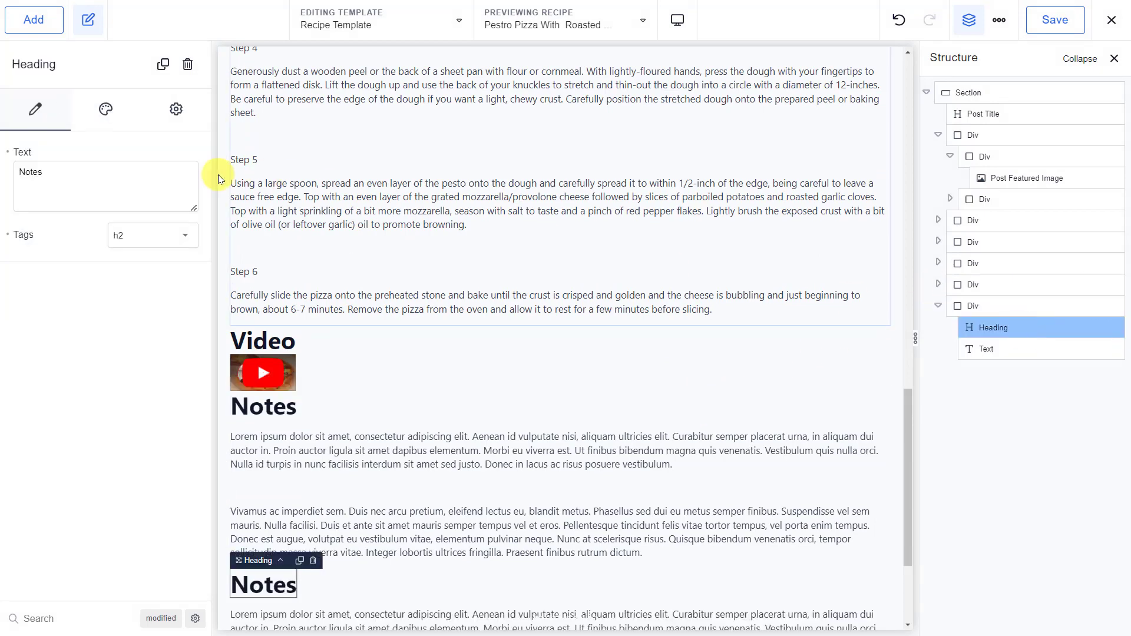
{"action": "triple_click", "coordinate": [178, 165]}
{"action": "type", "text": "Nutrition"}
Connect the Text under the Nutrition heading to the Recipe Information Nutrition field
{"action": "left_click", "coordinate": [1024, 349]}
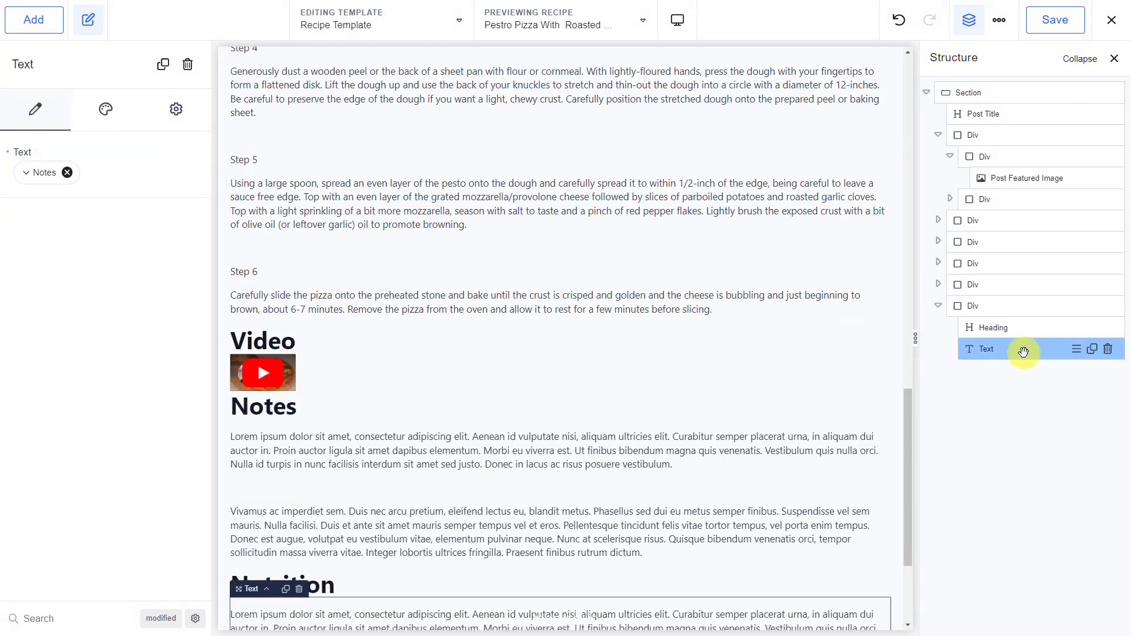
{"action": "left_click", "coordinate": [39, 154]}
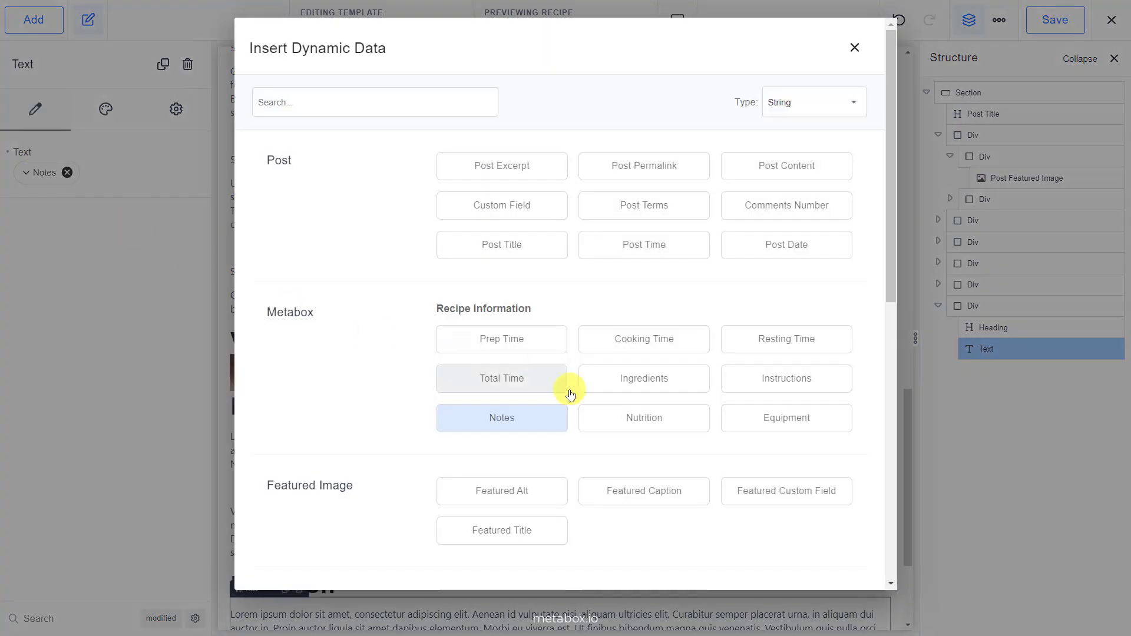
{"action": "left_click", "coordinate": [612, 416]}
{"action": "scroll", "coordinate": [707, 410], "scroll_direction": "down", "scroll_amount": 3}
{"action": "left_click", "coordinate": [707, 410]}
Duplicate the Nutrition Div and change the heading text in the copy to Equipment
{"action": "left_click", "coordinate": [938, 305]}
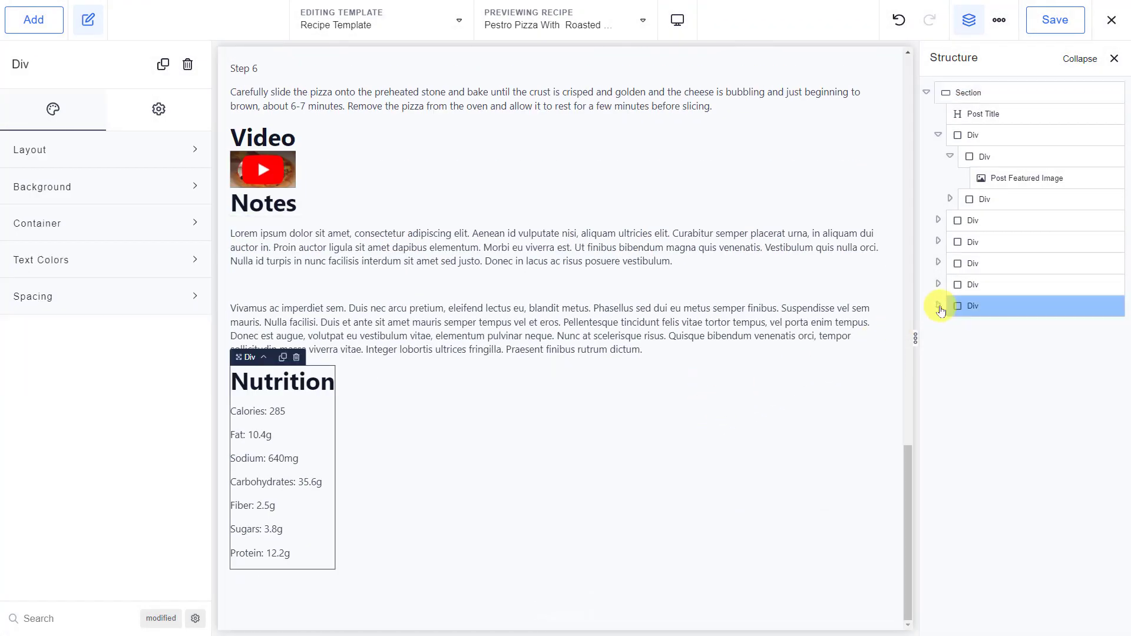
{"action": "left_click", "coordinate": [1093, 307]}
{"action": "left_click", "coordinate": [1023, 350]}
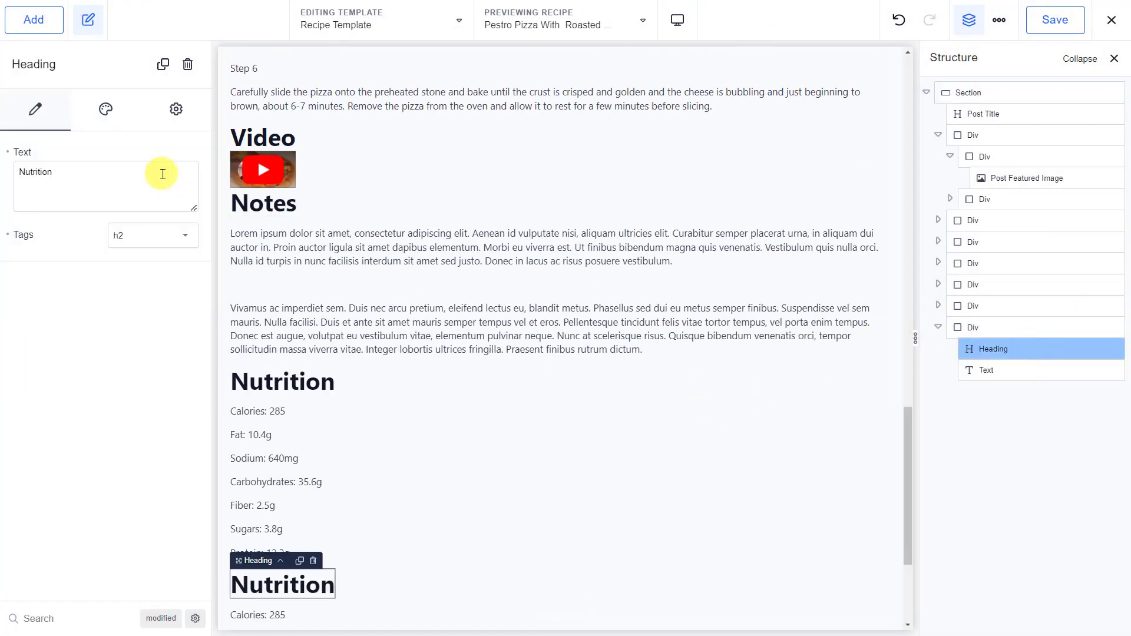
{"action": "type", "text": "Equipment"}
Connect the Text under the Equipment heading to the Recipe Information Equipment field
{"action": "left_click", "coordinate": [1026, 370]}
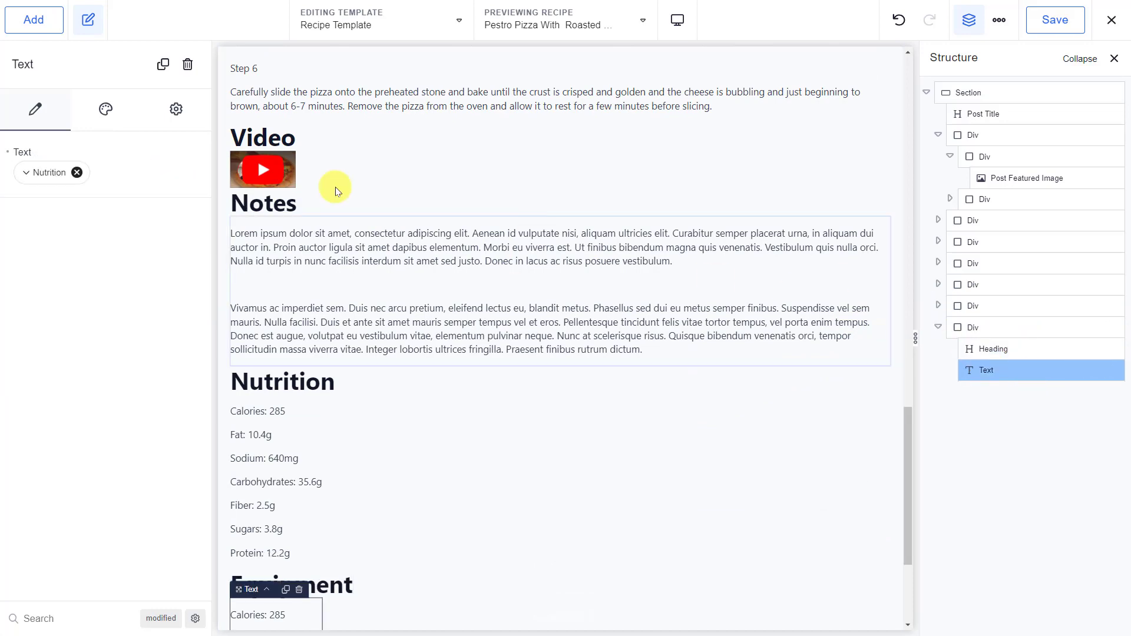
{"action": "left_click", "coordinate": [38, 153]}
{"action": "left_click", "coordinate": [757, 419]}
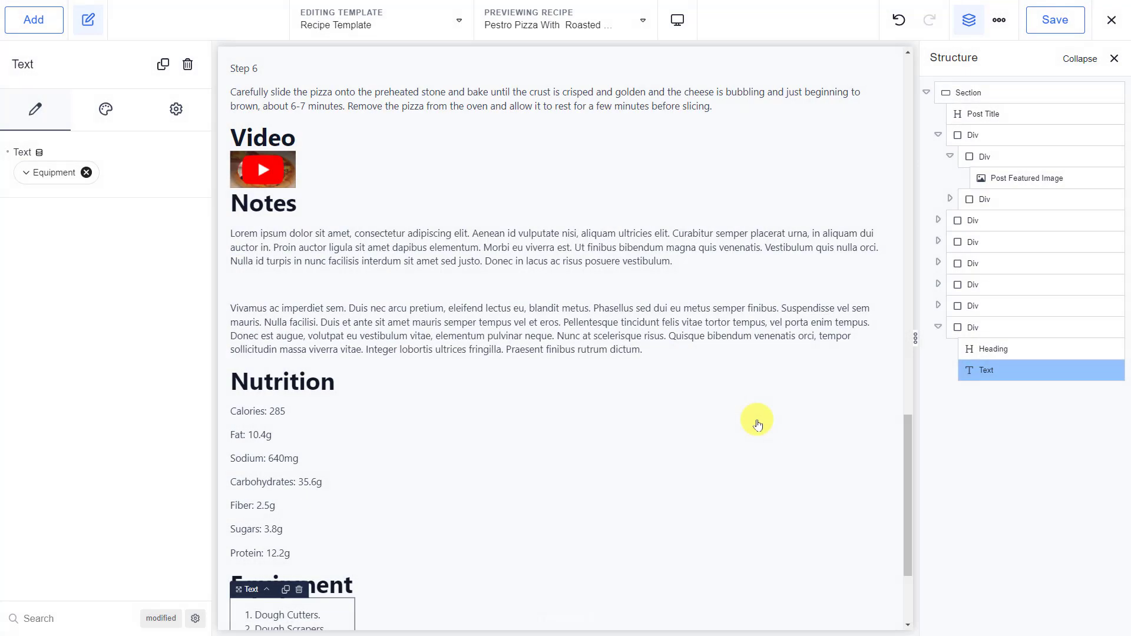
{"action": "scroll", "coordinate": [759, 423], "scroll_direction": "down", "scroll_amount": 2}
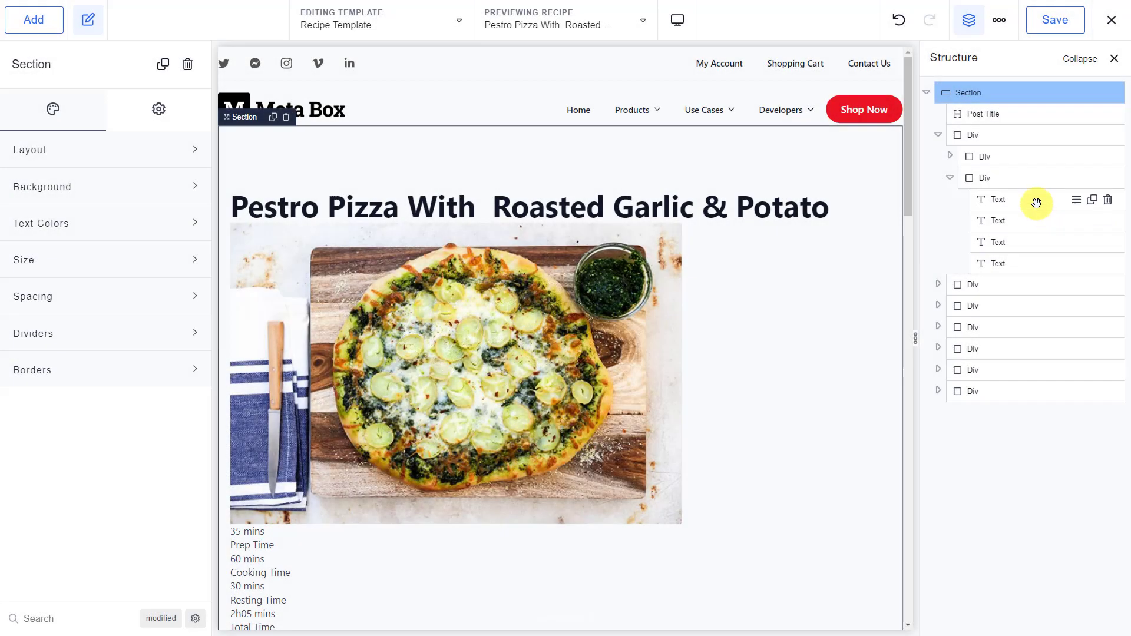
Set the width of the Prep Time text to 100%
{"action": "left_click", "coordinate": [1036, 204]}
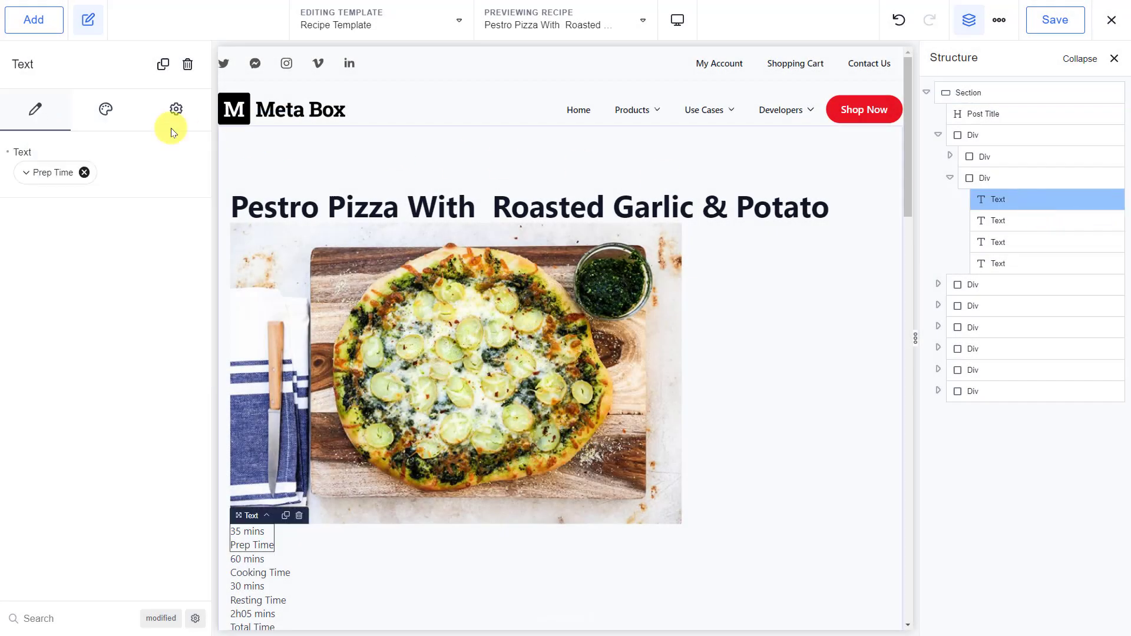
{"action": "left_click", "coordinate": [102, 114]}
{"action": "left_click", "coordinate": [104, 152]}
{"action": "left_click", "coordinate": [187, 193]}
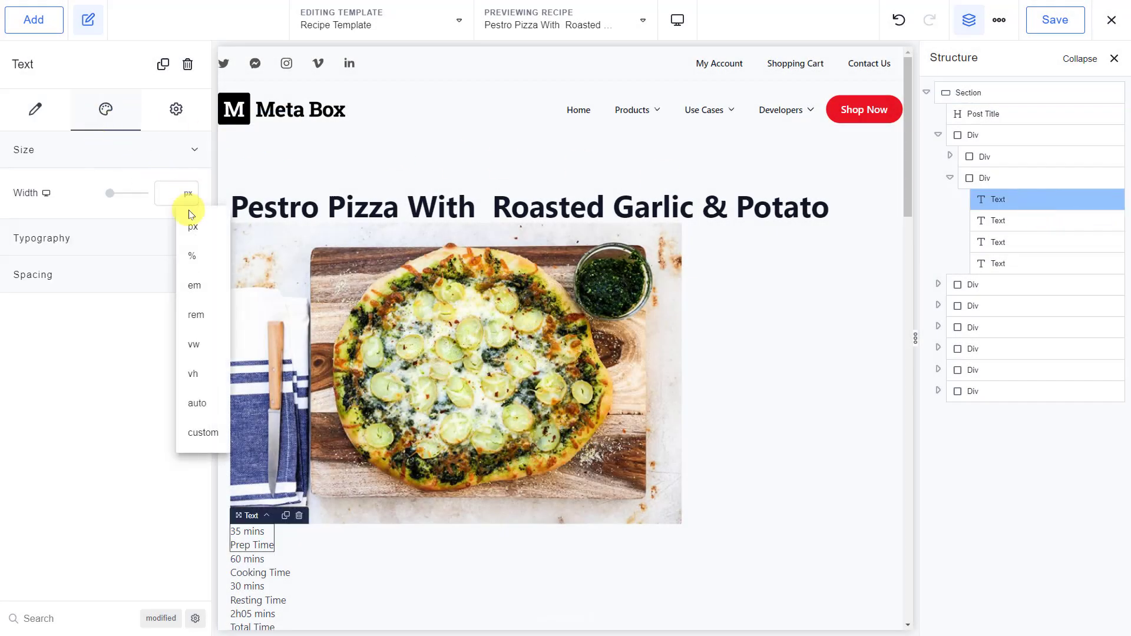
{"action": "left_click", "coordinate": [175, 224]}
{"action": "left_click", "coordinate": [168, 196]}
{"action": "type", "text": "10"}
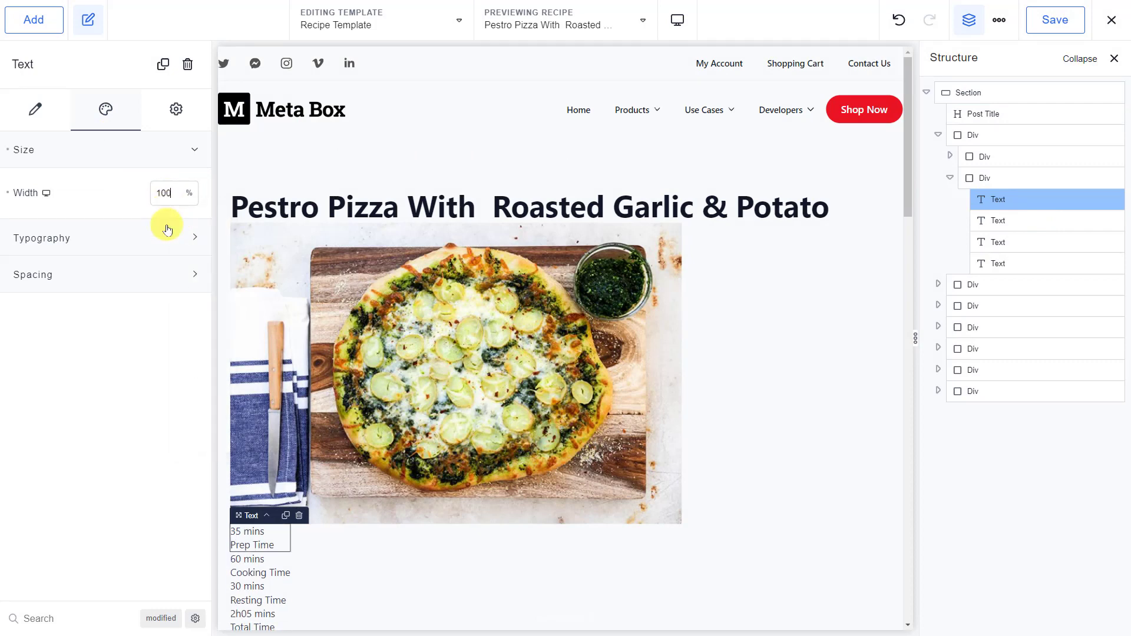
{"action": "type", "text": "0"}
Centre-align the Prep Time text and give it a bottom margin of 10 px
{"action": "left_click", "coordinate": [167, 230]}
{"action": "left_click", "coordinate": [129, 319]}
{"action": "left_click", "coordinate": [142, 241]}
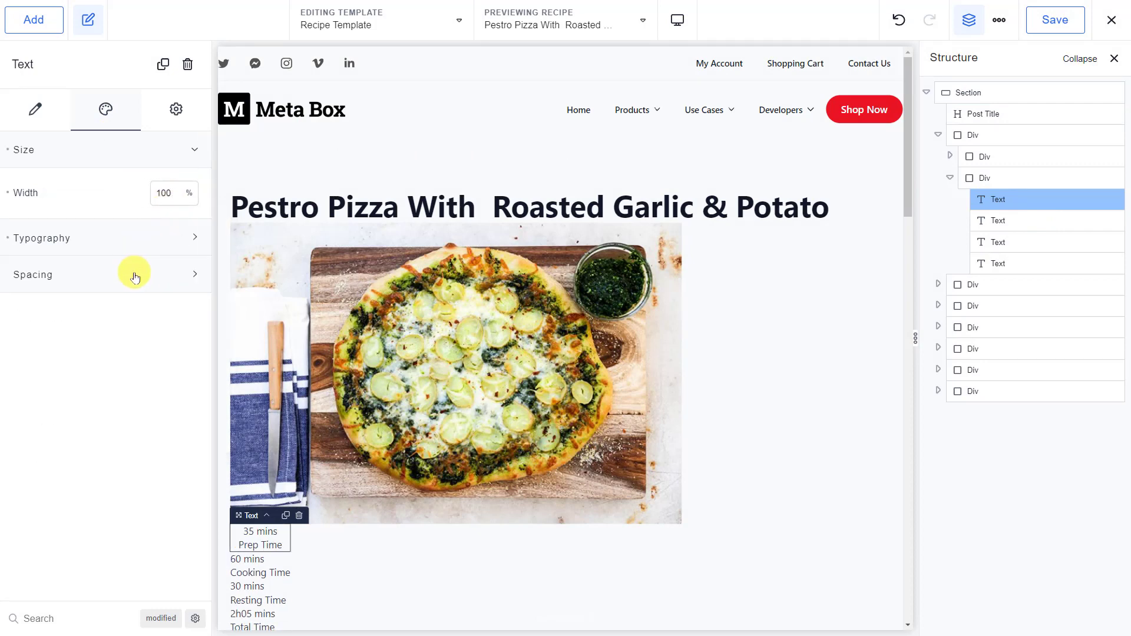
{"action": "left_click", "coordinate": [135, 272]}
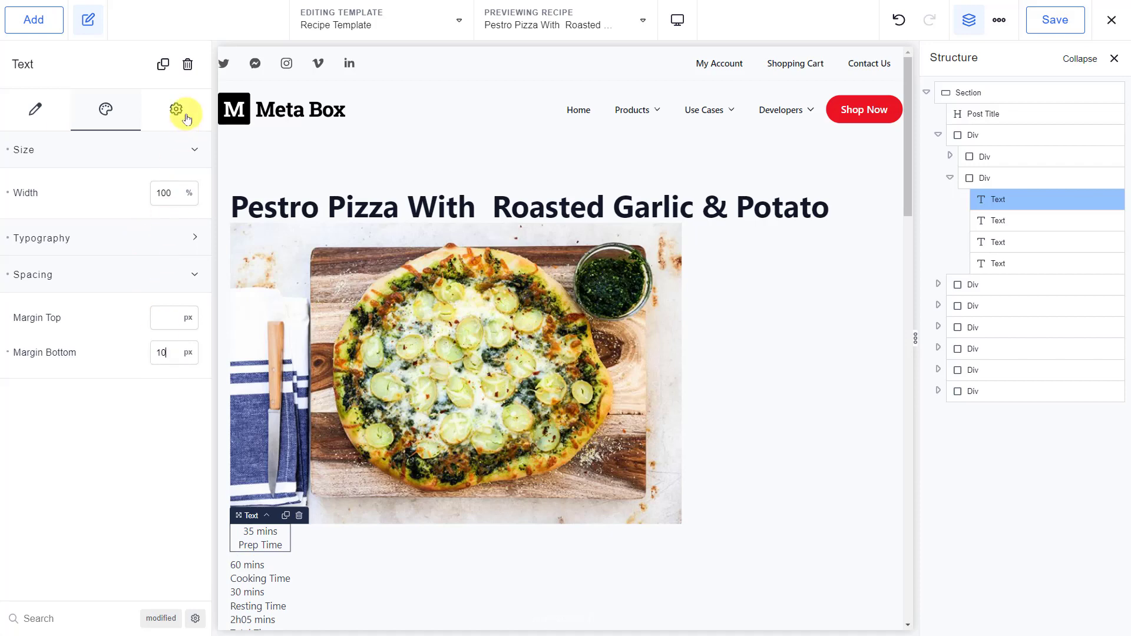
Set the wrapper padding of the Prep Time text to 5 px on all sides
{"action": "left_click", "coordinate": [176, 109]}
{"action": "left_click", "coordinate": [134, 151]}
{"action": "left_click", "coordinate": [172, 396]}
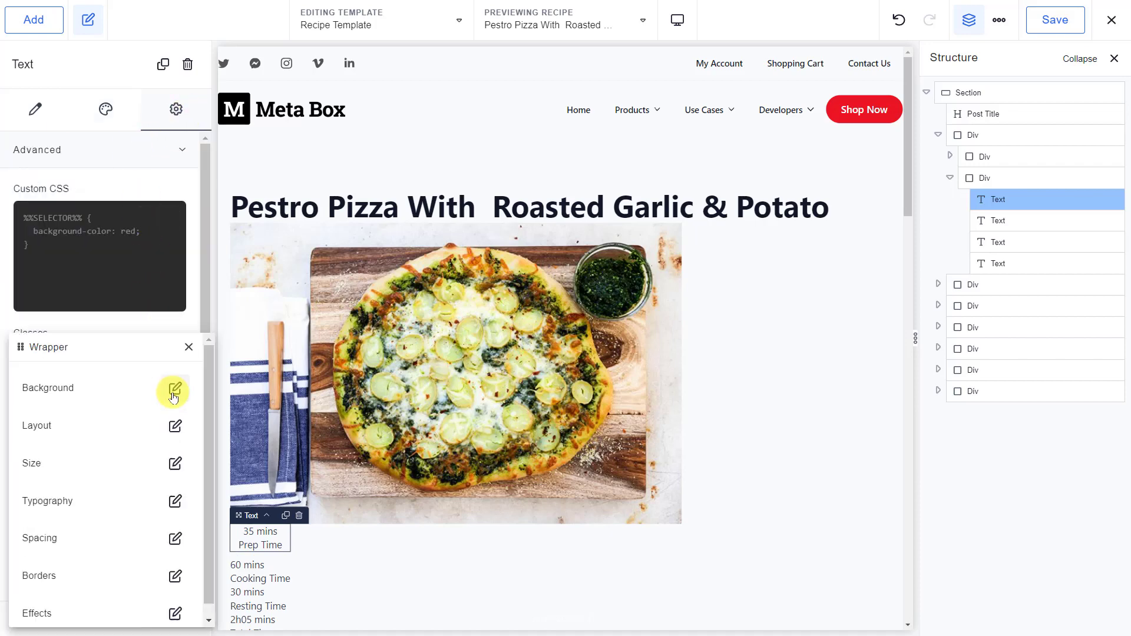
{"action": "left_click", "coordinate": [156, 535]}
{"action": "left_click", "coordinate": [113, 541]}
{"action": "type", "text": "5"}
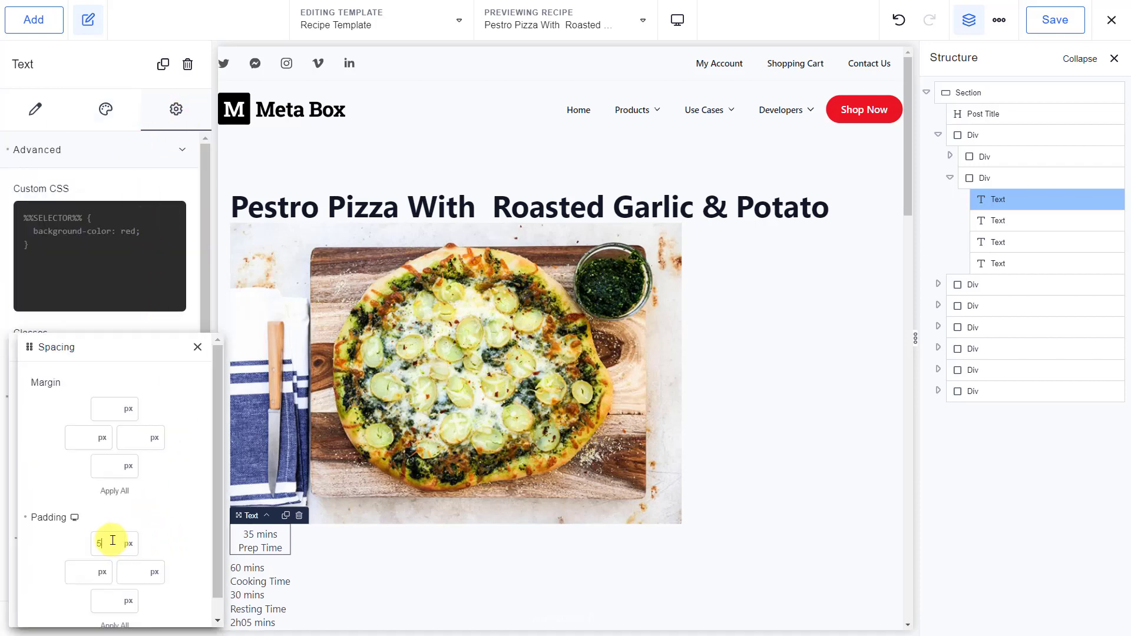
{"action": "left_click", "coordinate": [116, 622]}
{"action": "left_click", "coordinate": [196, 349]}
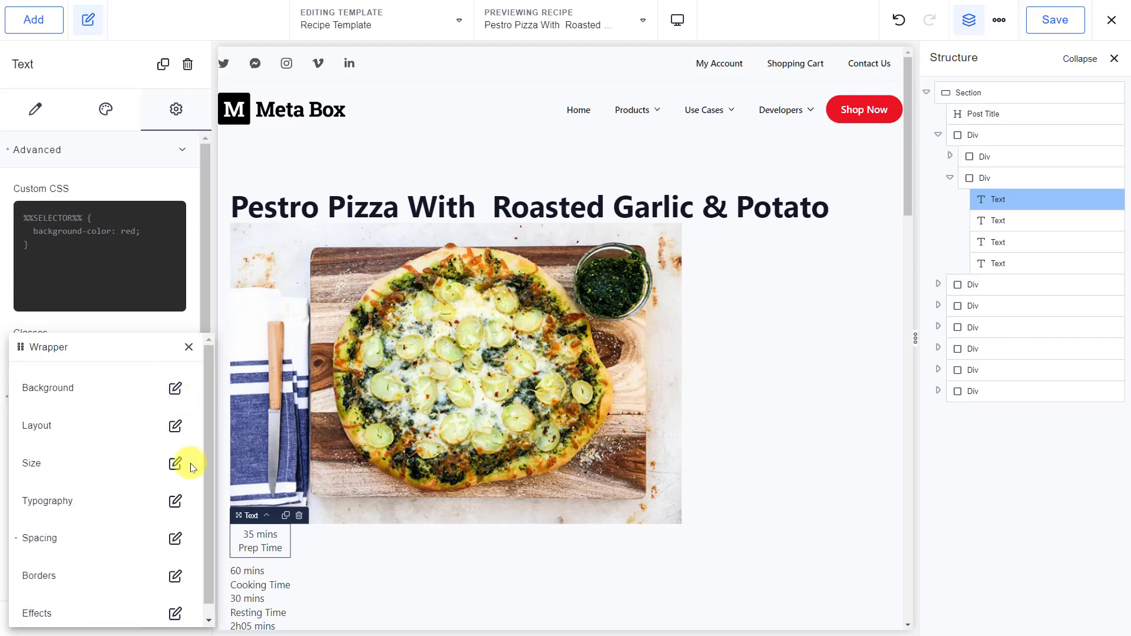
Give the Prep Time text's wrapper a 1 px solid grey border on all sides
{"action": "left_click", "coordinate": [175, 576]}
{"action": "left_click", "coordinate": [179, 489]}
{"action": "type", "text": "1"}
{"action": "left_click", "coordinate": [162, 516]}
{"action": "type", "text": "807F90"}
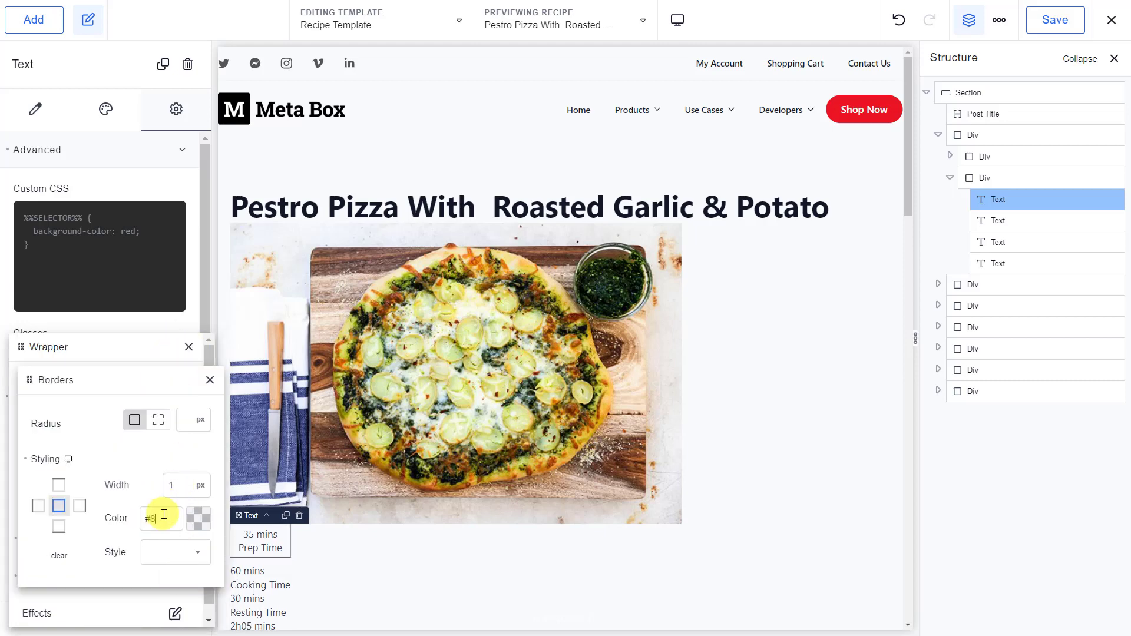
{"action": "left_click", "coordinate": [181, 550]}
{"action": "left_click", "coordinate": [182, 521]}
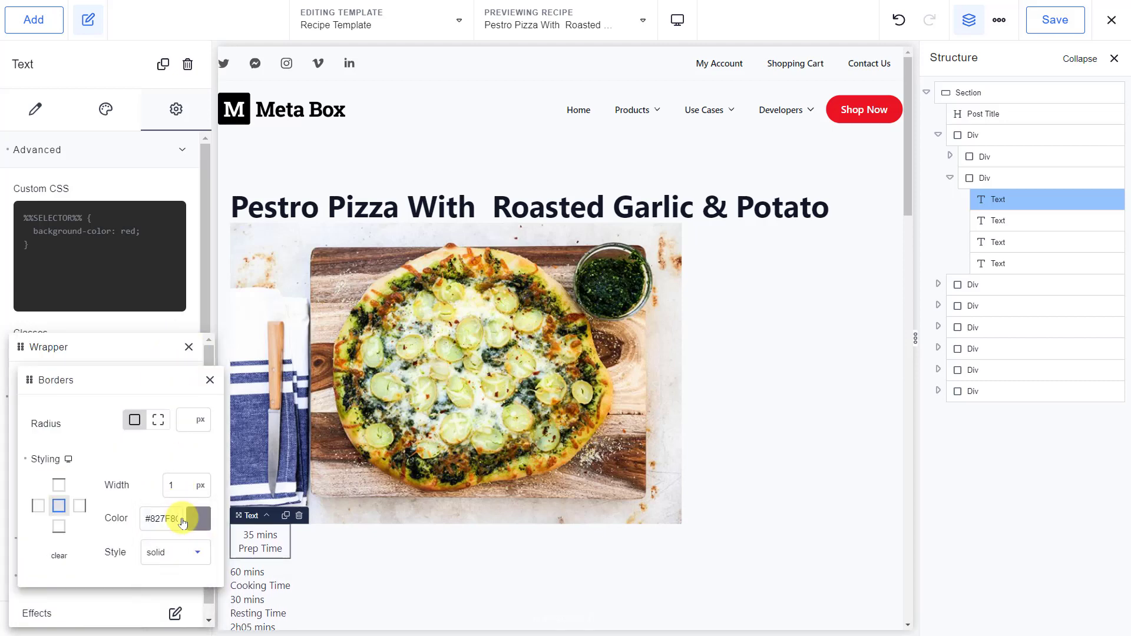
Set the width of the Cooking Time text to 100% and centre-align it
{"action": "left_click", "coordinate": [1050, 223]}
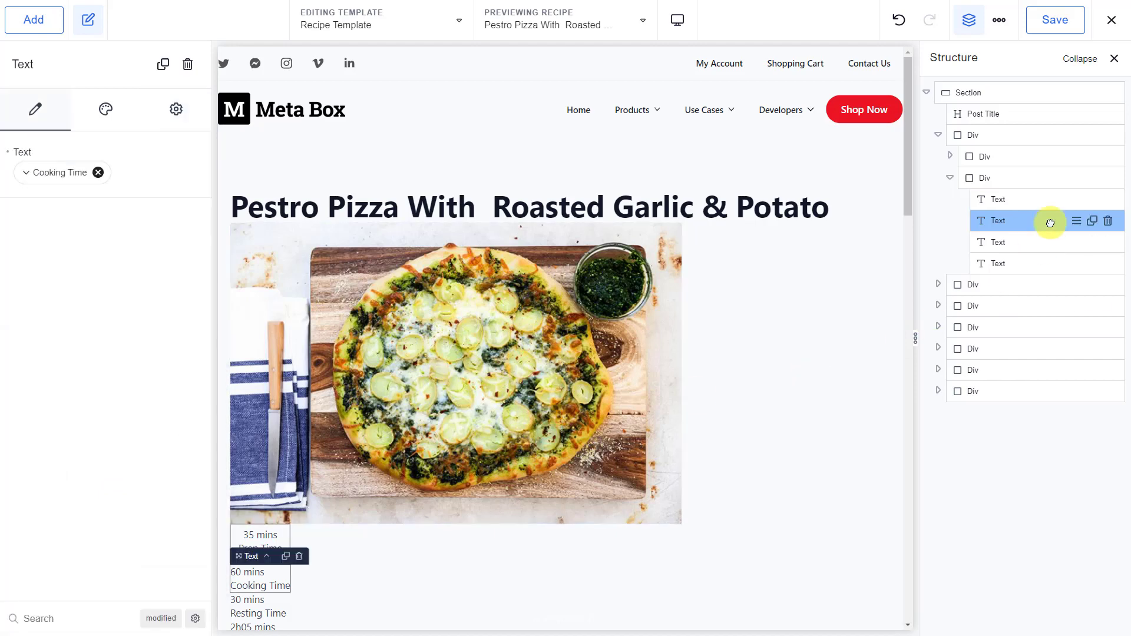
{"action": "left_click", "coordinate": [105, 108]}
{"action": "left_click", "coordinate": [107, 148]}
{"action": "left_click", "coordinate": [190, 195]}
{"action": "left_click", "coordinate": [192, 256]}
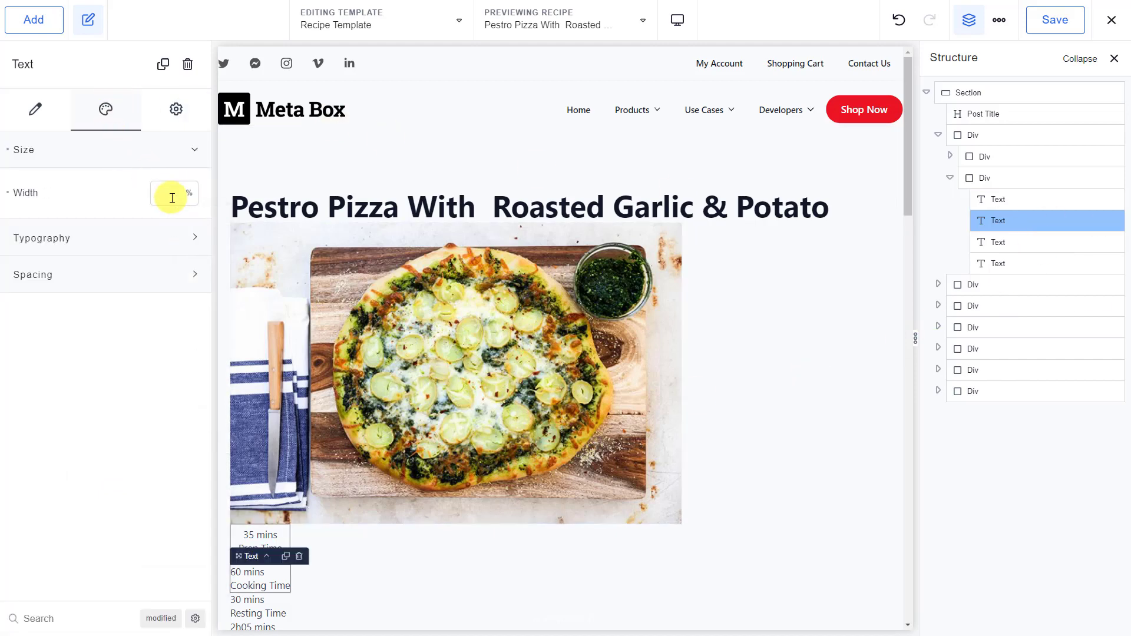
{"action": "left_click", "coordinate": [164, 195]}
{"action": "type", "text": "100"}
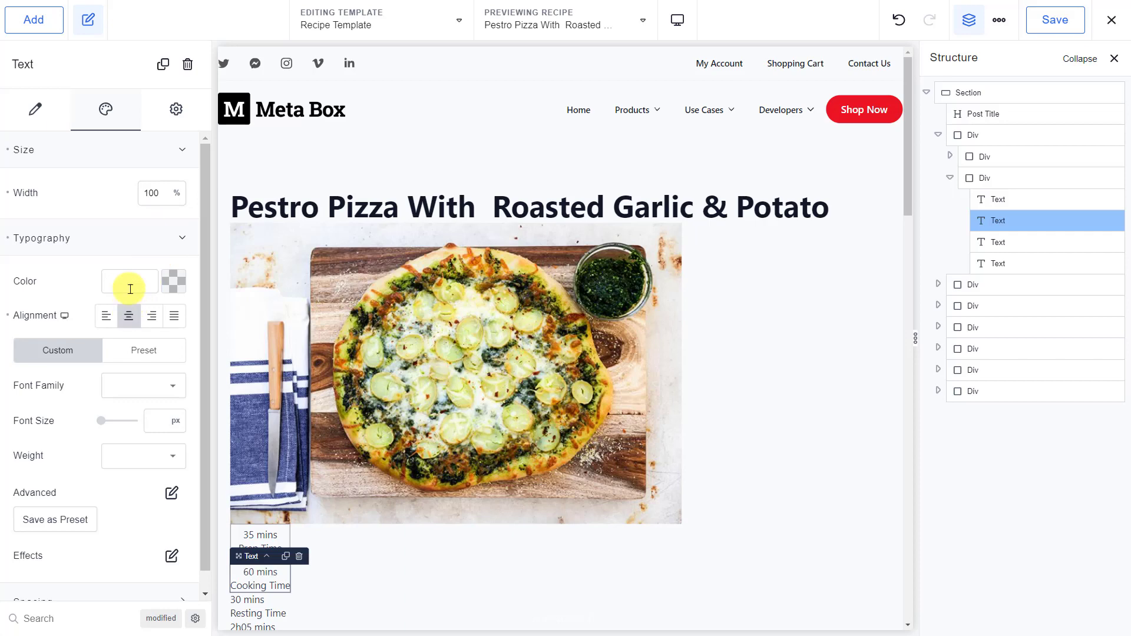
Give the Cooking Time text a 10 px bottom margin and 5 px of wrapper padding on all sides
{"action": "left_click", "coordinate": [126, 236]}
{"action": "left_click", "coordinate": [143, 286]}
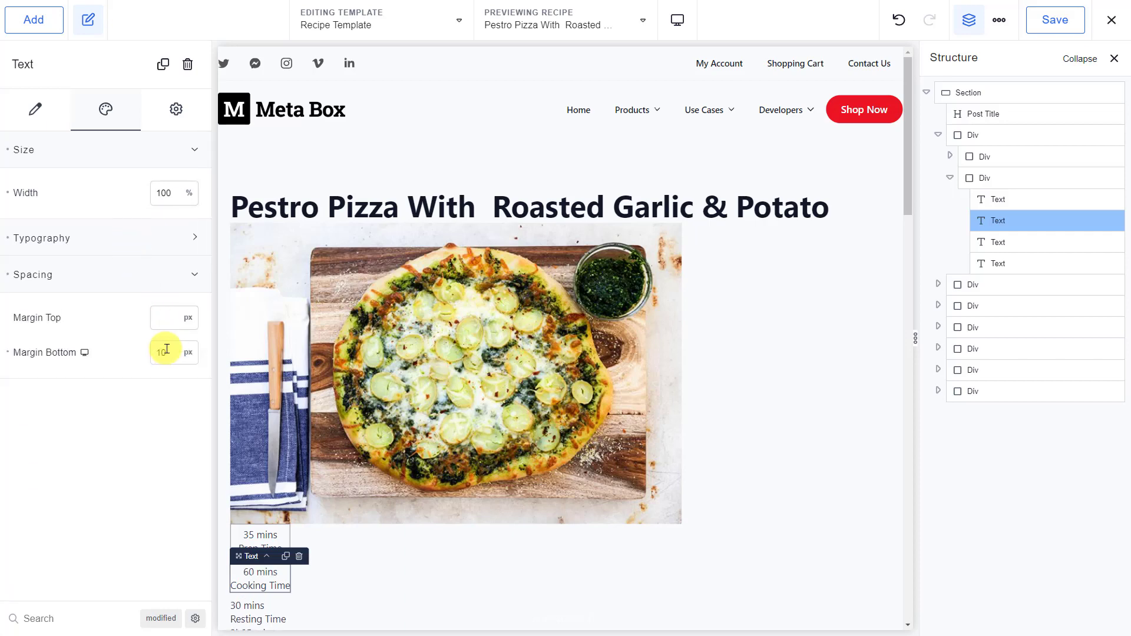
{"action": "left_click", "coordinate": [177, 110]}
{"action": "left_click", "coordinate": [152, 147]}
{"action": "left_click", "coordinate": [170, 358]}
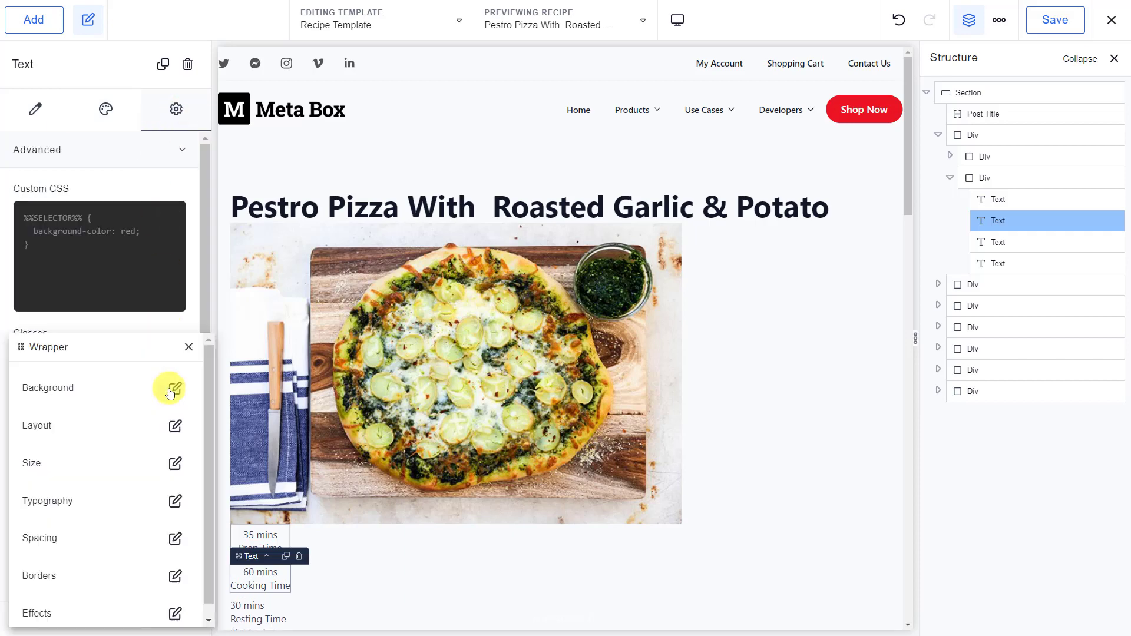
{"action": "left_click", "coordinate": [174, 537]}
{"action": "left_click", "coordinate": [105, 541]}
{"action": "type", "text": "5"}
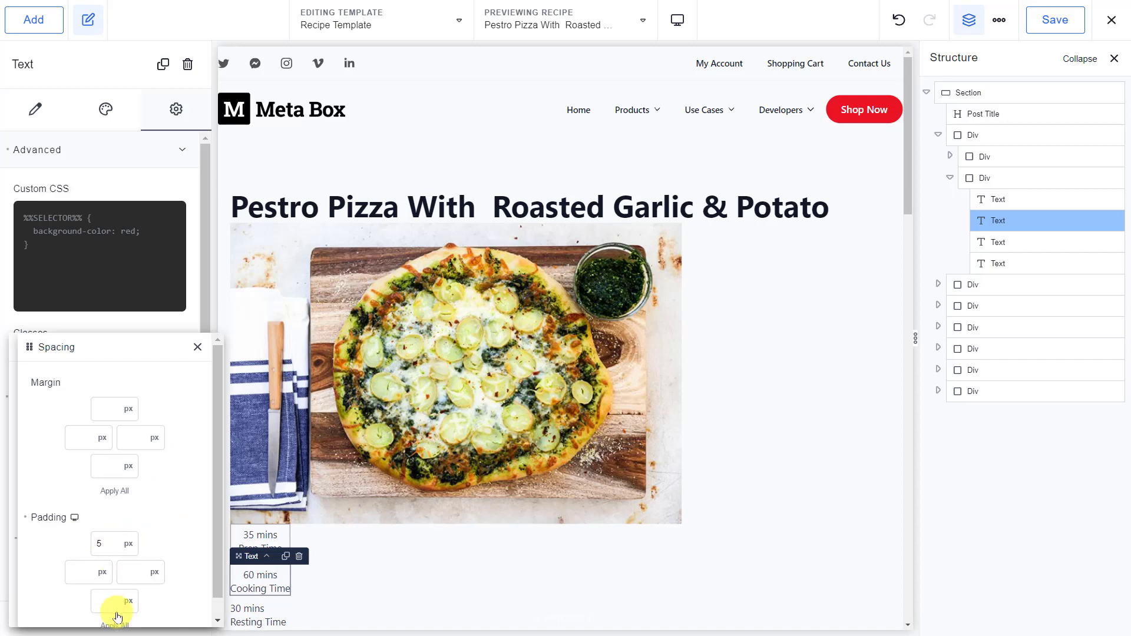
{"action": "left_click", "coordinate": [116, 623]}
{"action": "left_click", "coordinate": [187, 347]}
Give the Cooking Time text's wrapper the same 1 px solid grey border as the Prep Time text
{"action": "left_click", "coordinate": [172, 575]}
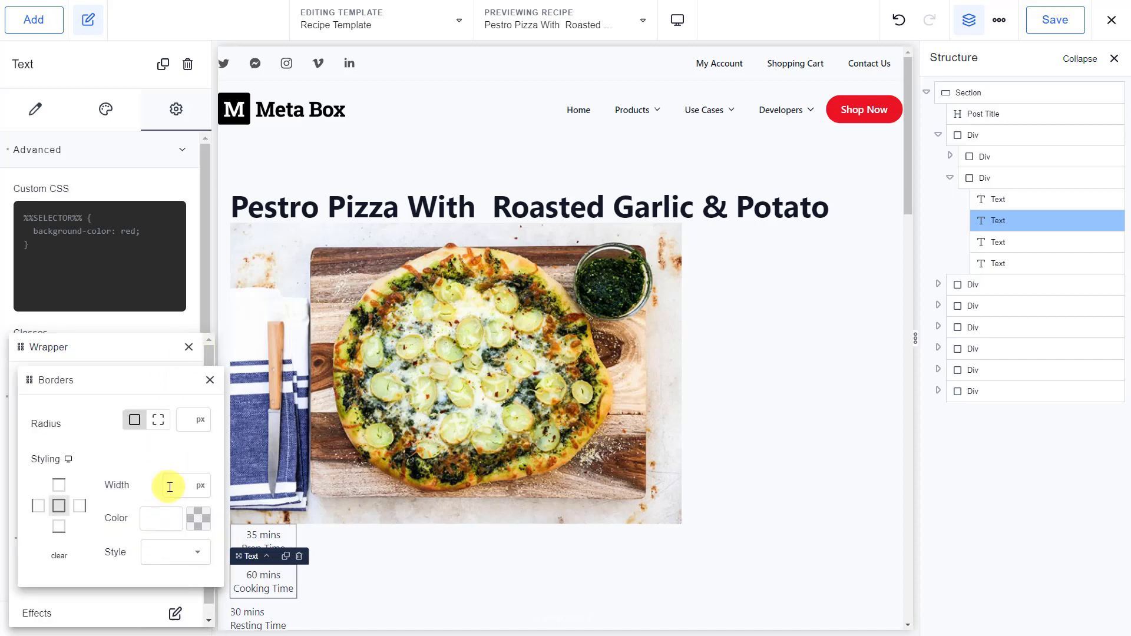
{"action": "left_click", "coordinate": [175, 552]}
{"action": "left_click", "coordinate": [171, 517]}
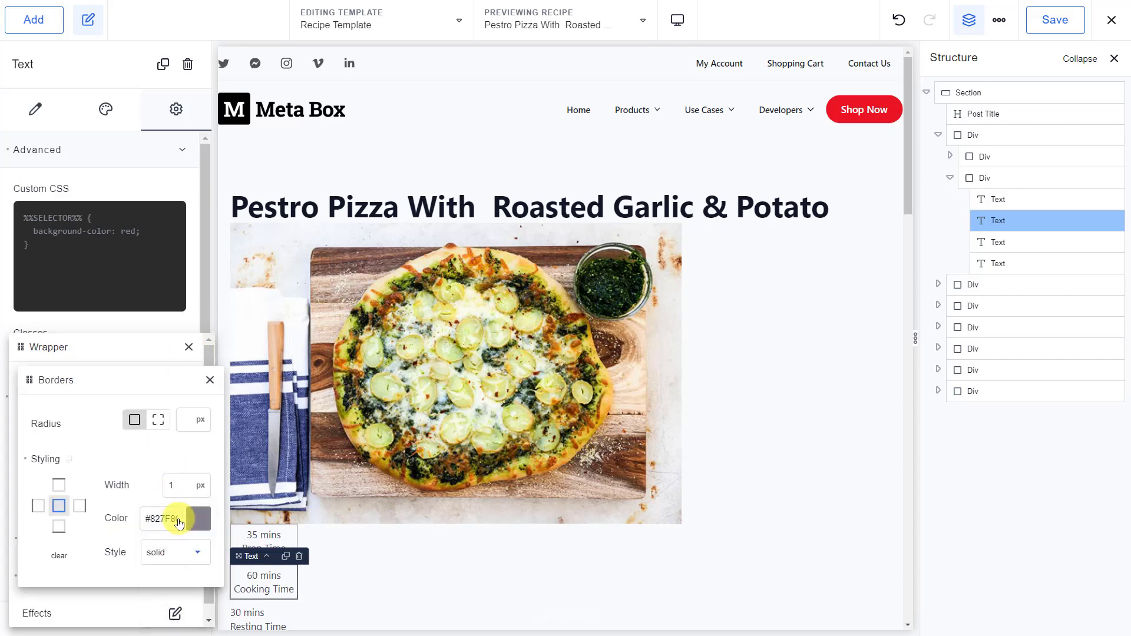
Set the width of the Resting Time text to 100%
{"action": "left_click", "coordinate": [1050, 246]}
{"action": "left_click", "coordinate": [106, 108]}
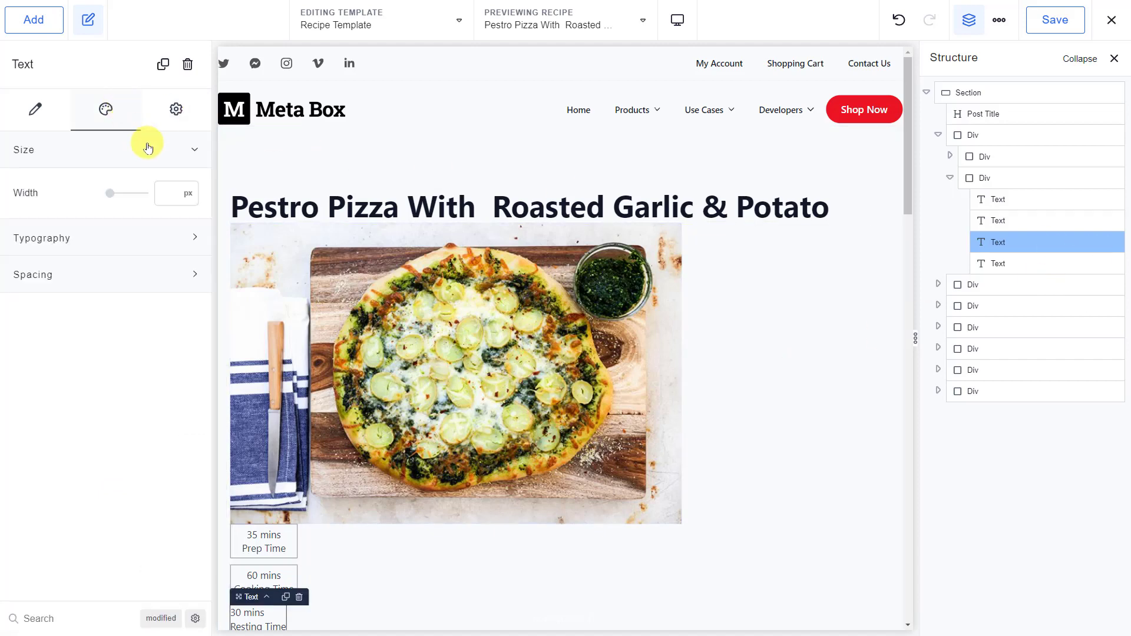
{"action": "left_click", "coordinate": [186, 196]}
{"action": "left_click", "coordinate": [195, 255]}
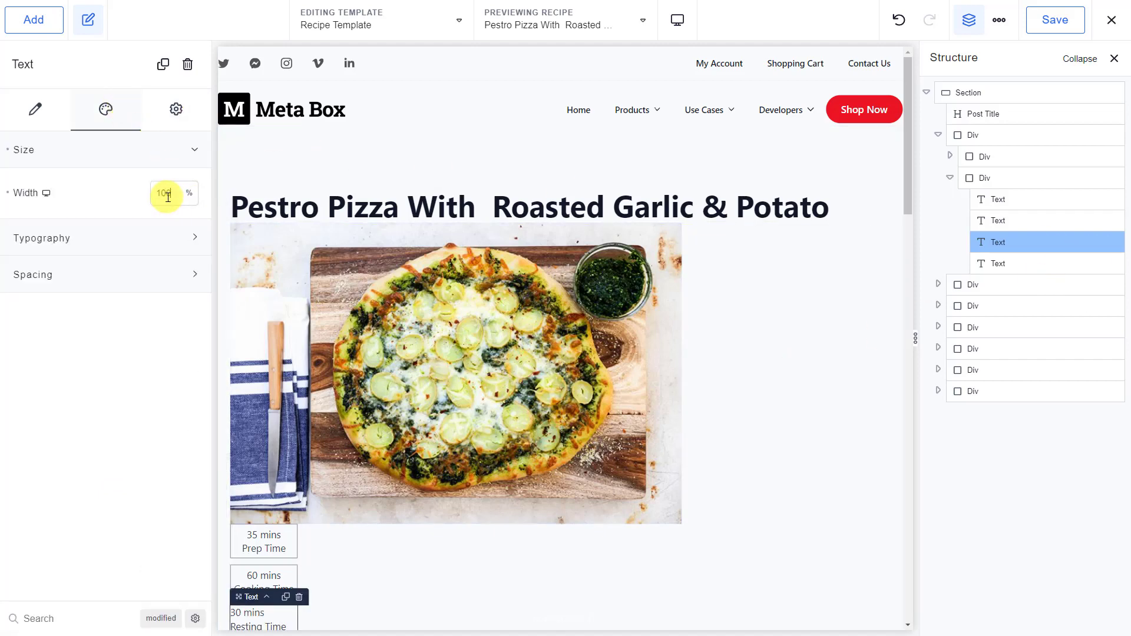
{"action": "left_click", "coordinate": [156, 151]}
Centre-align the Resting Time text and give it the same bottom margin as the Cooking Time text
{"action": "left_click", "coordinate": [147, 185]}
{"action": "left_click", "coordinate": [144, 273]}
{"action": "left_click", "coordinate": [140, 189]}
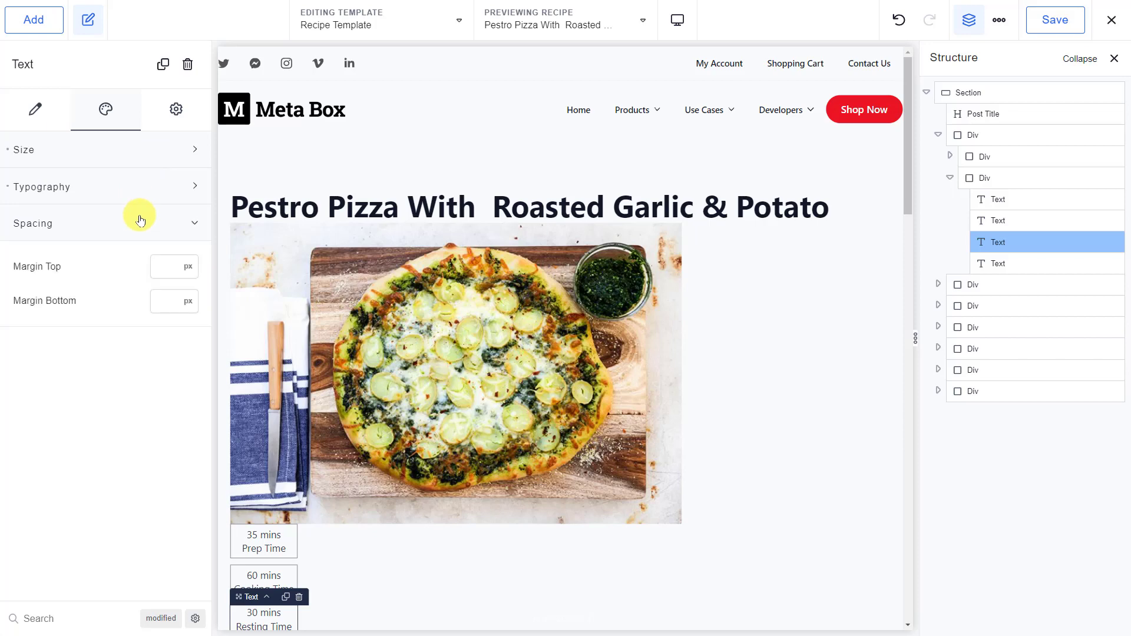
Set the wrapper padding of the Resting Time text to 5 px on all sides
{"action": "left_click", "coordinate": [176, 110]}
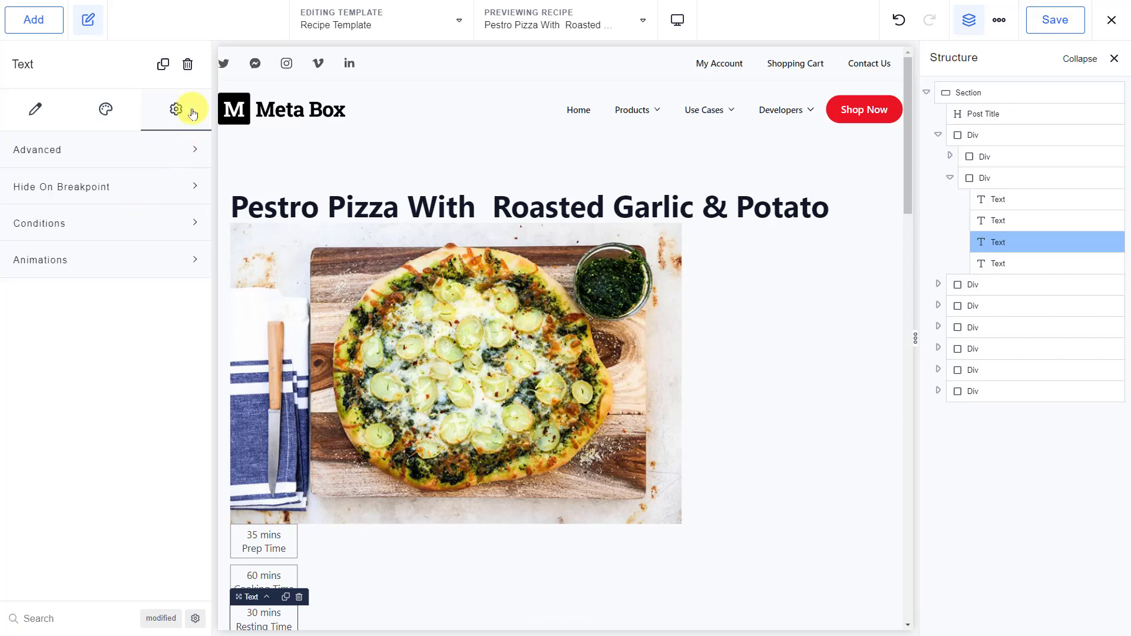
{"action": "left_click", "coordinate": [135, 155]}
{"action": "left_click", "coordinate": [172, 393]}
{"action": "left_click", "coordinate": [175, 534]}
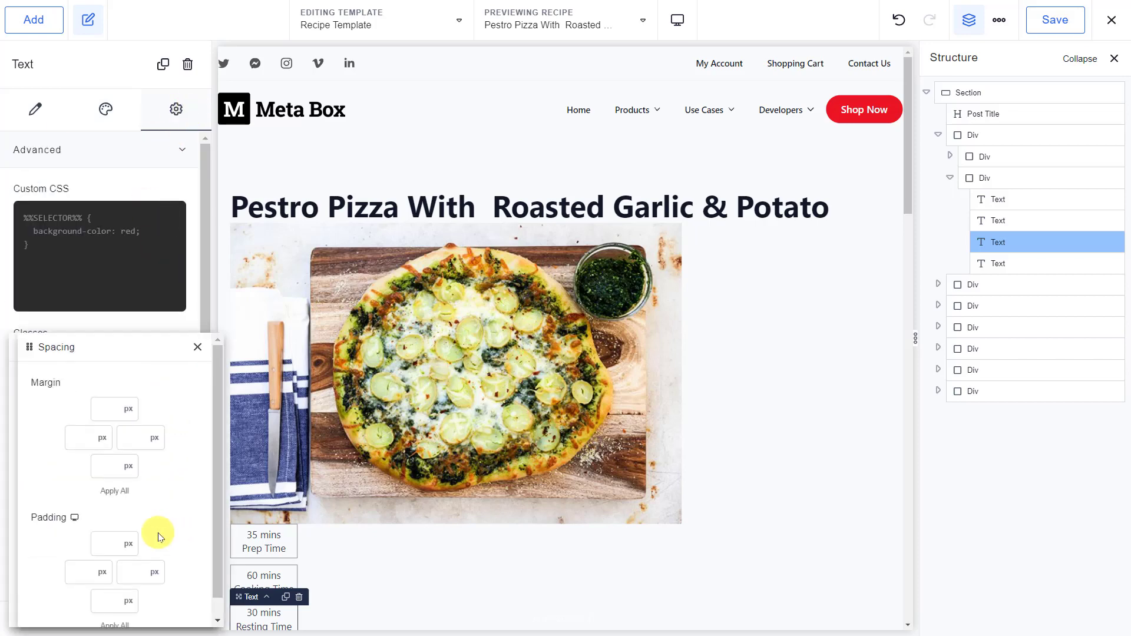
{"action": "left_click", "coordinate": [108, 541]}
{"action": "type", "text": "5"}
{"action": "left_click", "coordinate": [197, 347]}
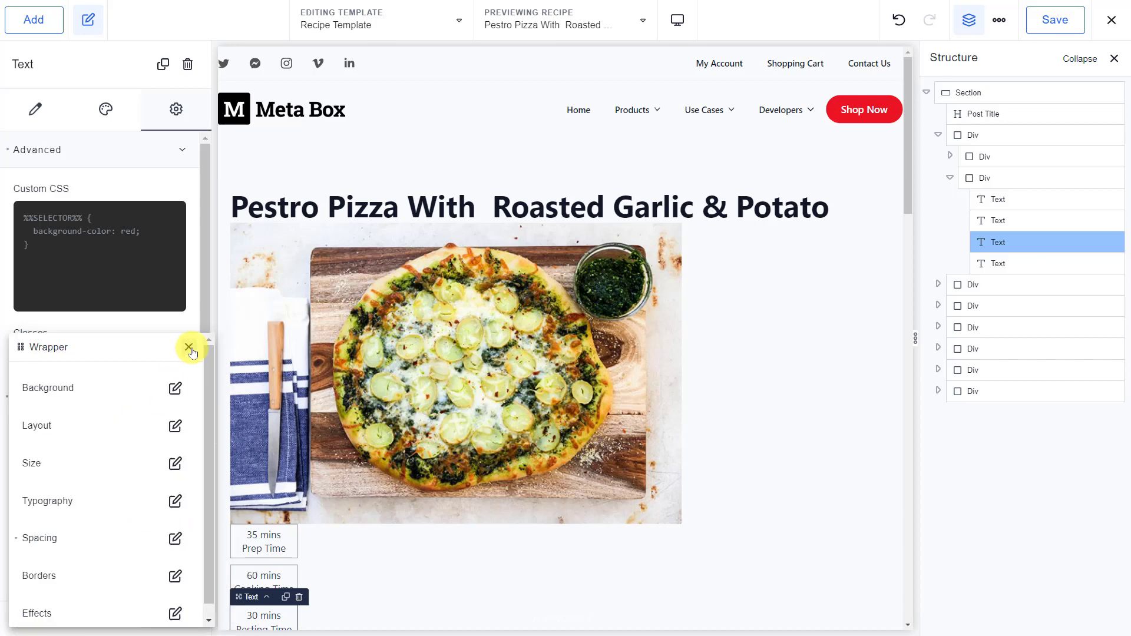
Give the Resting Time text's wrapper the same 1 px solid grey border as the other time texts
{"action": "left_click", "coordinate": [175, 572]}
{"action": "left_click", "coordinate": [162, 516]}
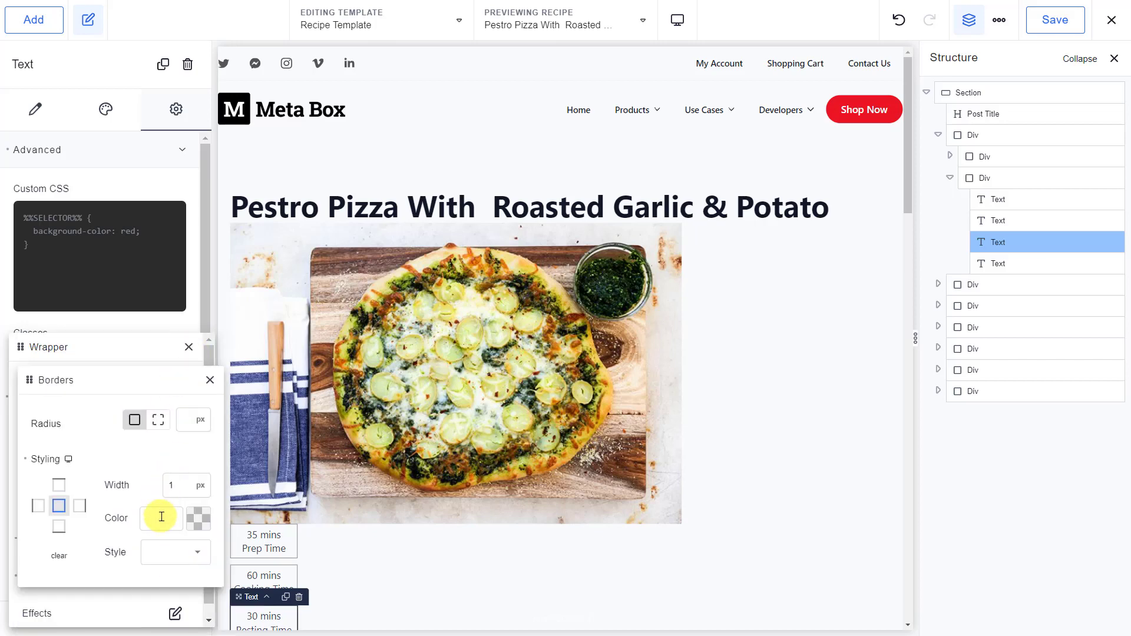
{"action": "left_click", "coordinate": [169, 547]}
{"action": "left_click", "coordinate": [176, 516]}
Set the width of the Total Time text to 100%
{"action": "left_click", "coordinate": [1037, 264]}
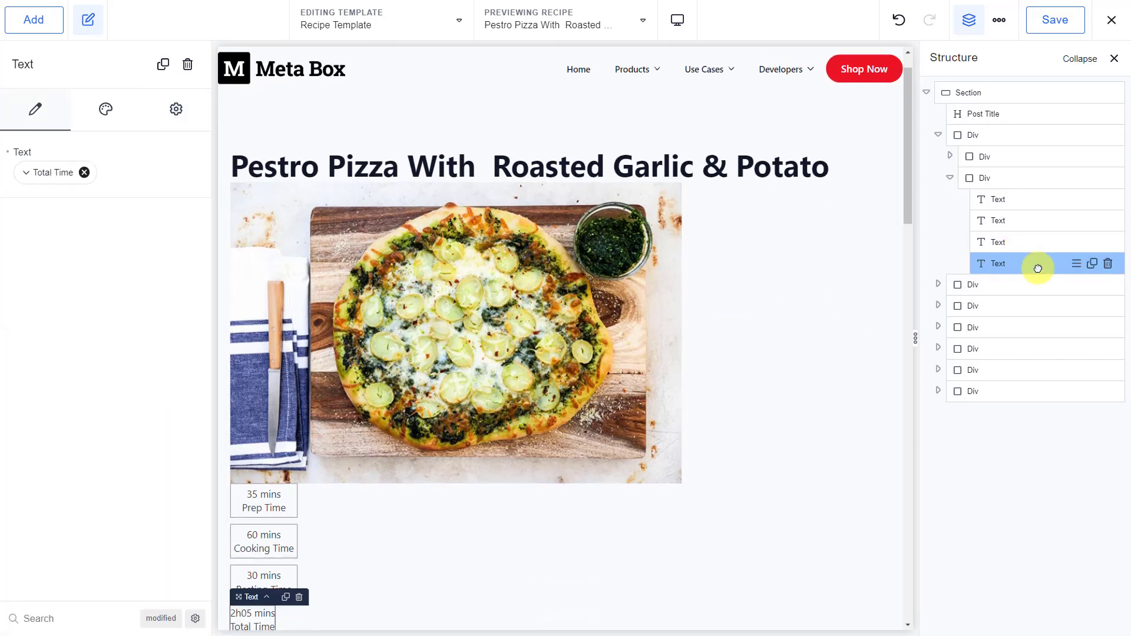
{"action": "left_click", "coordinate": [106, 108]}
{"action": "left_click", "coordinate": [184, 192]}
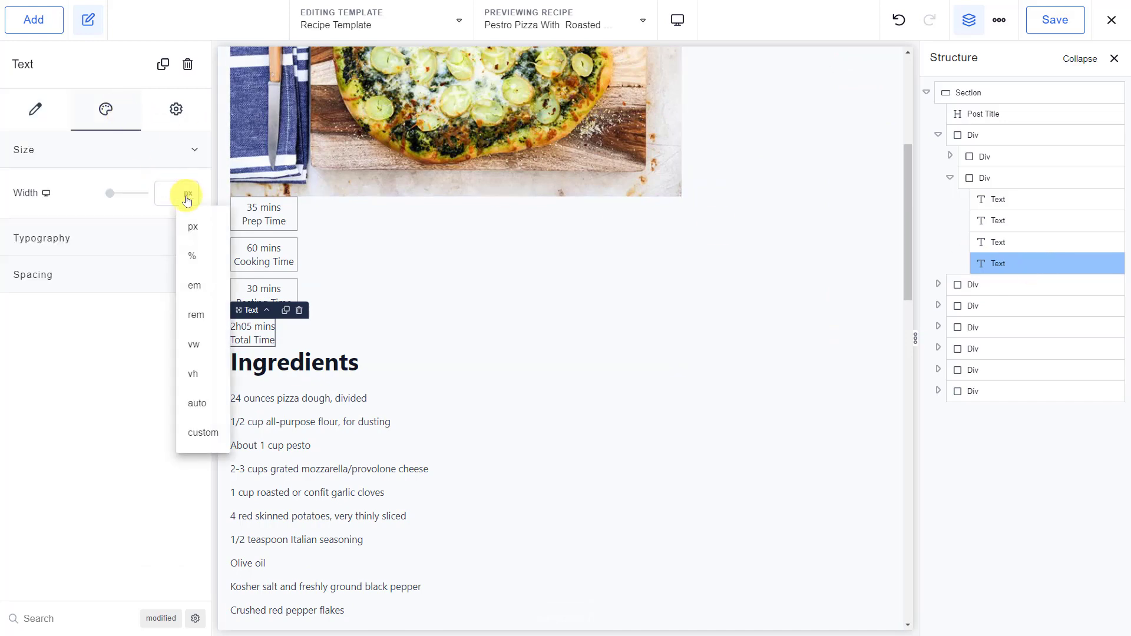
{"action": "left_click", "coordinate": [192, 253]}
{"action": "left_click", "coordinate": [175, 192]}
{"action": "type", "text": "100"}
{"action": "left_click", "coordinate": [159, 150]}
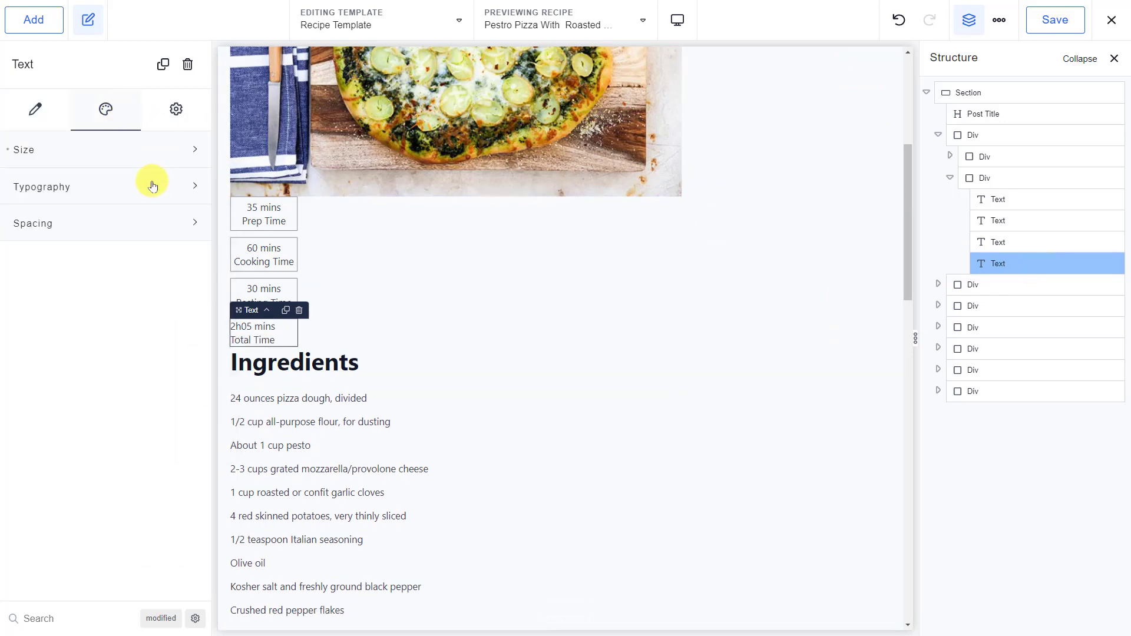
Centre-align the Total Time text and give it a bottom margin of 10 px
{"action": "left_click", "coordinate": [146, 184]}
{"action": "left_click", "coordinate": [144, 268]}
{"action": "left_click", "coordinate": [146, 188]}
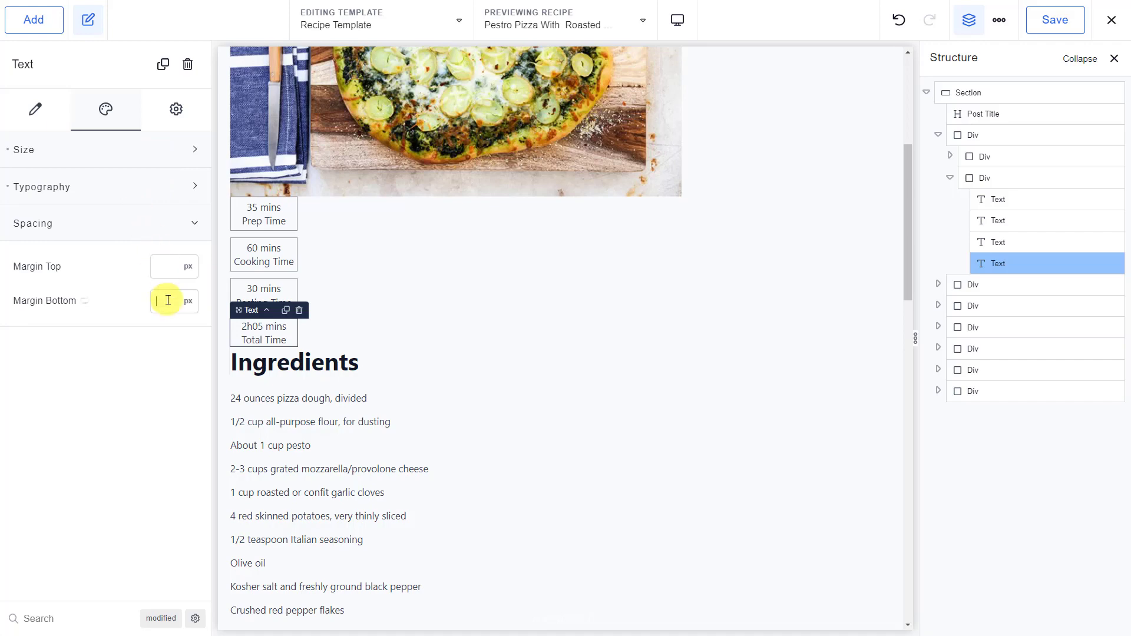
{"action": "type", "text": "10"}
Set the wrapper padding of the Total Time text to 5 px on all sides
{"action": "left_click", "coordinate": [176, 109]}
{"action": "left_click", "coordinate": [171, 149]}
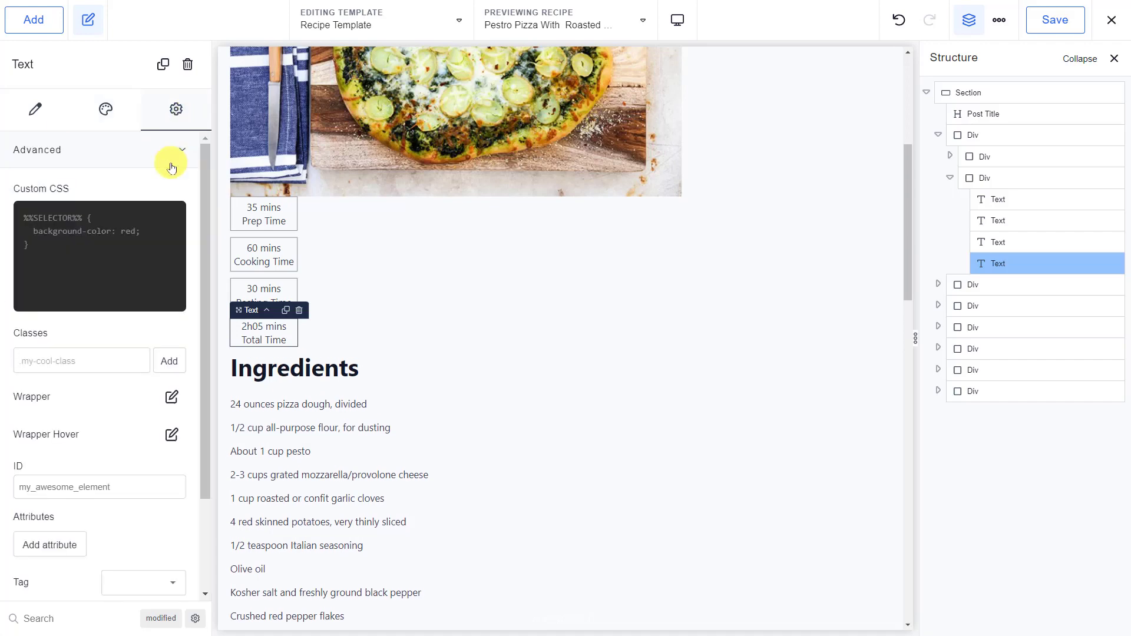
{"action": "left_click", "coordinate": [174, 394]}
{"action": "left_click", "coordinate": [175, 536]}
{"action": "left_click", "coordinate": [110, 542]}
{"action": "type", "text": "5"}
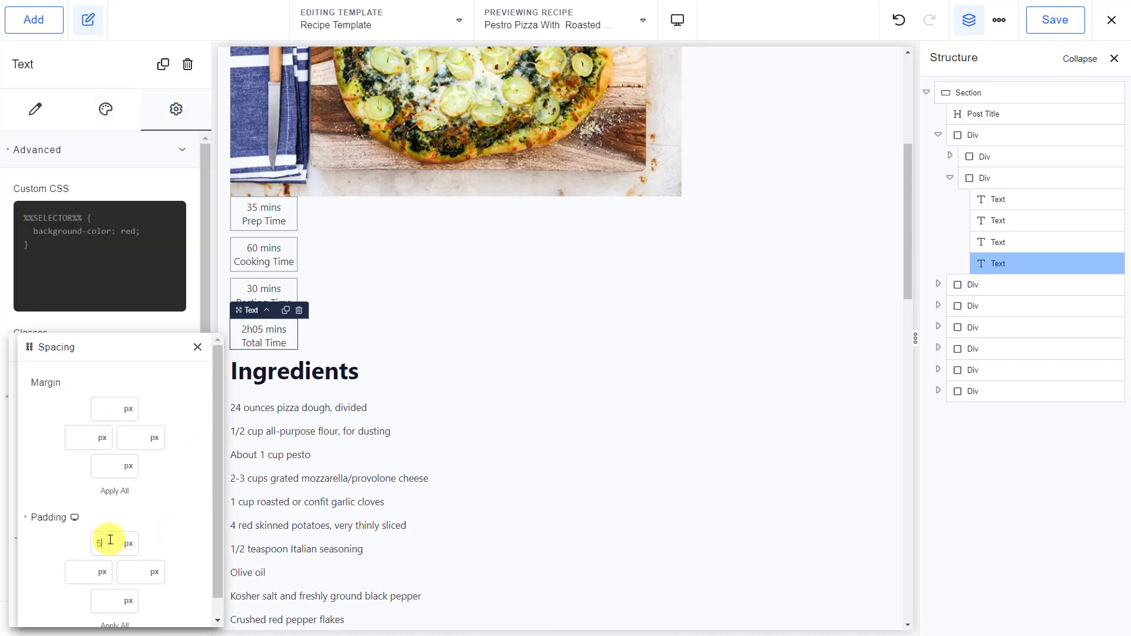
{"action": "left_click", "coordinate": [105, 626]}
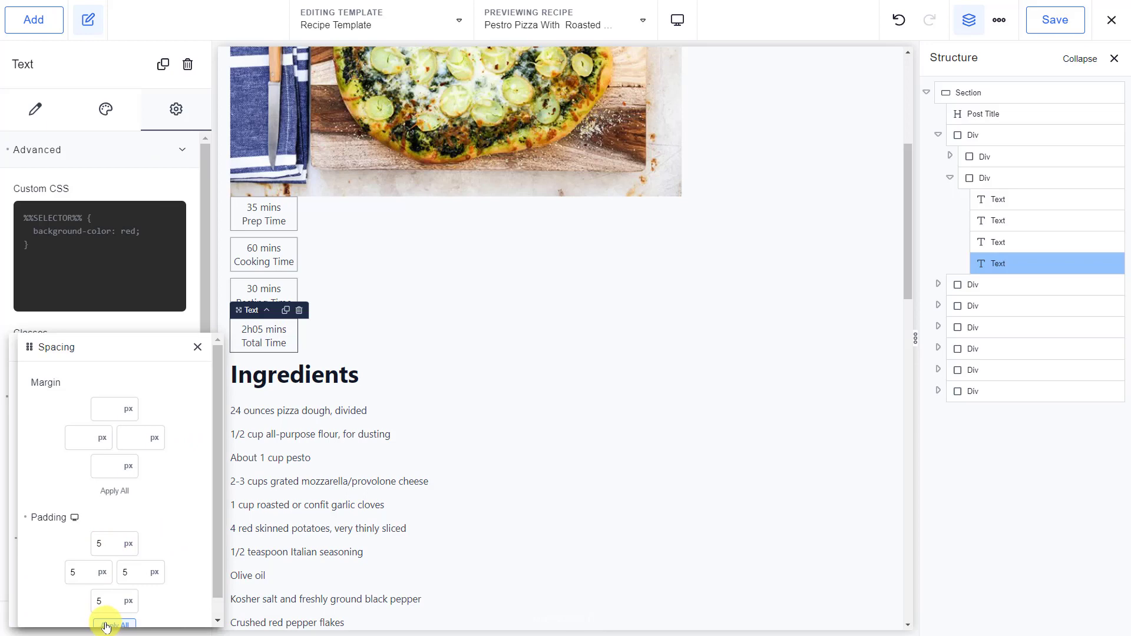
{"action": "left_click", "coordinate": [196, 349]}
Give the Total Time text's wrapper a 1 px solid grey border matching the other time texts
{"action": "left_click", "coordinate": [172, 573]}
{"action": "left_click", "coordinate": [167, 489]}
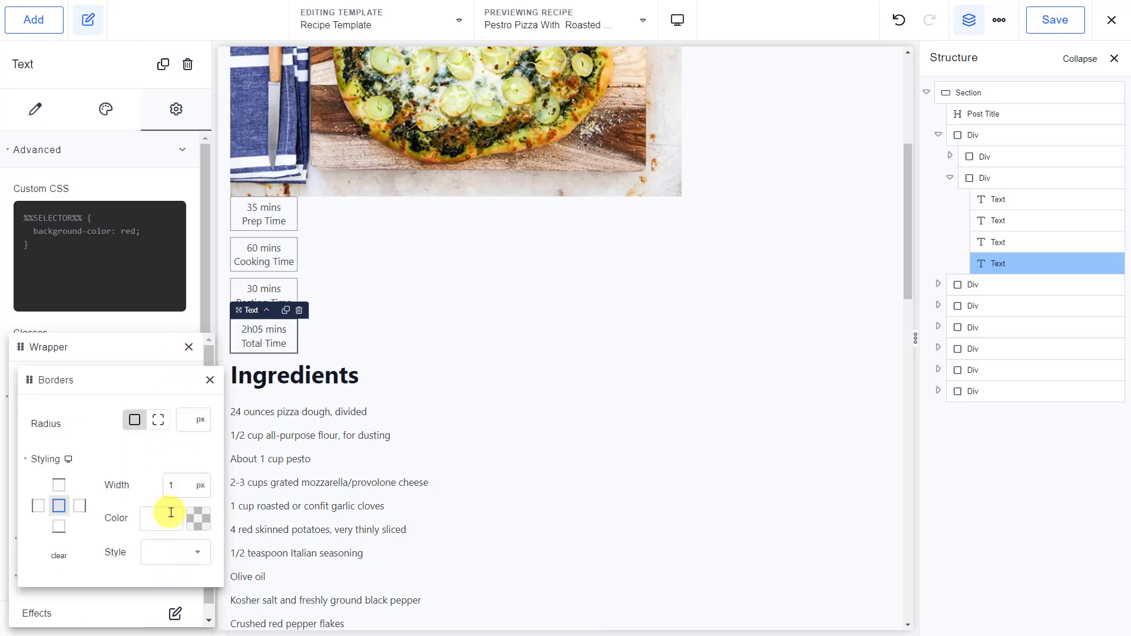
{"action": "left_click", "coordinate": [167, 551]}
{"action": "left_click", "coordinate": [177, 517]}
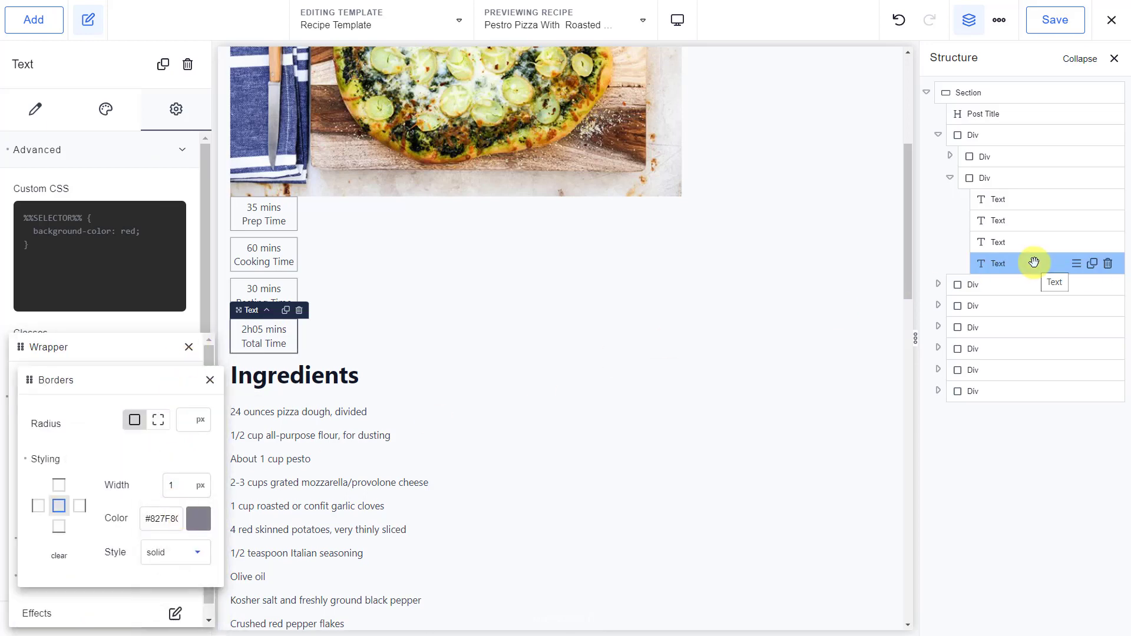
Set the top padding of the whole Section to 20 px
{"action": "left_click", "coordinate": [1040, 94]}
{"action": "left_click", "coordinate": [132, 296]}
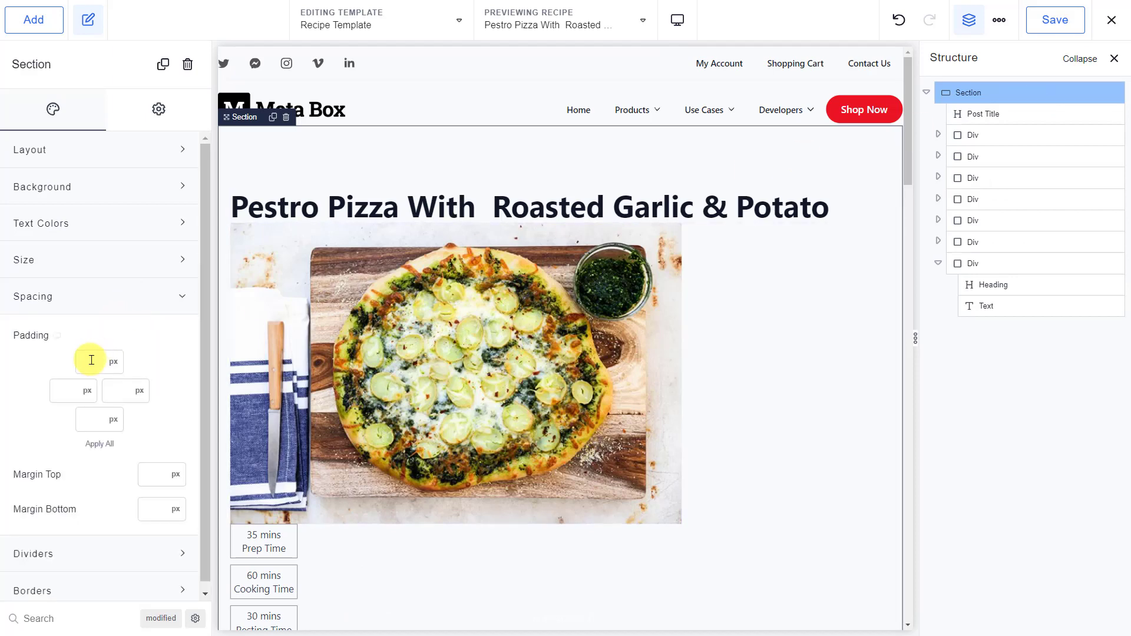
{"action": "left_click", "coordinate": [88, 360]}
{"action": "type", "text": "20"}
Give the Post Title a bottom margin of 20 px
{"action": "left_click", "coordinate": [1027, 114]}
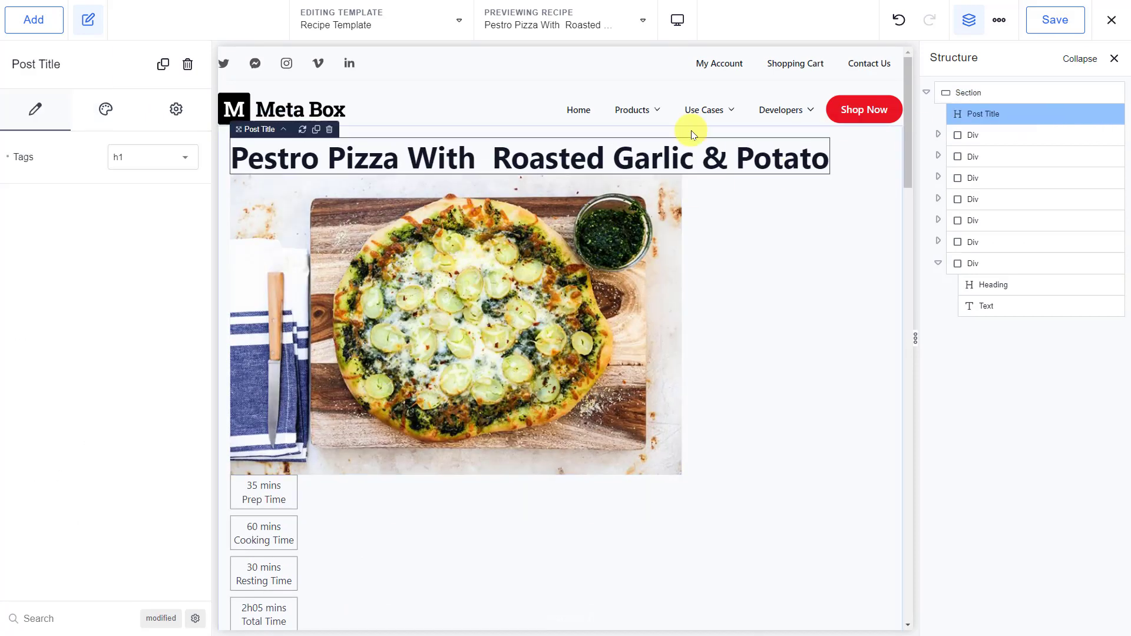
{"action": "left_click", "coordinate": [106, 105]}
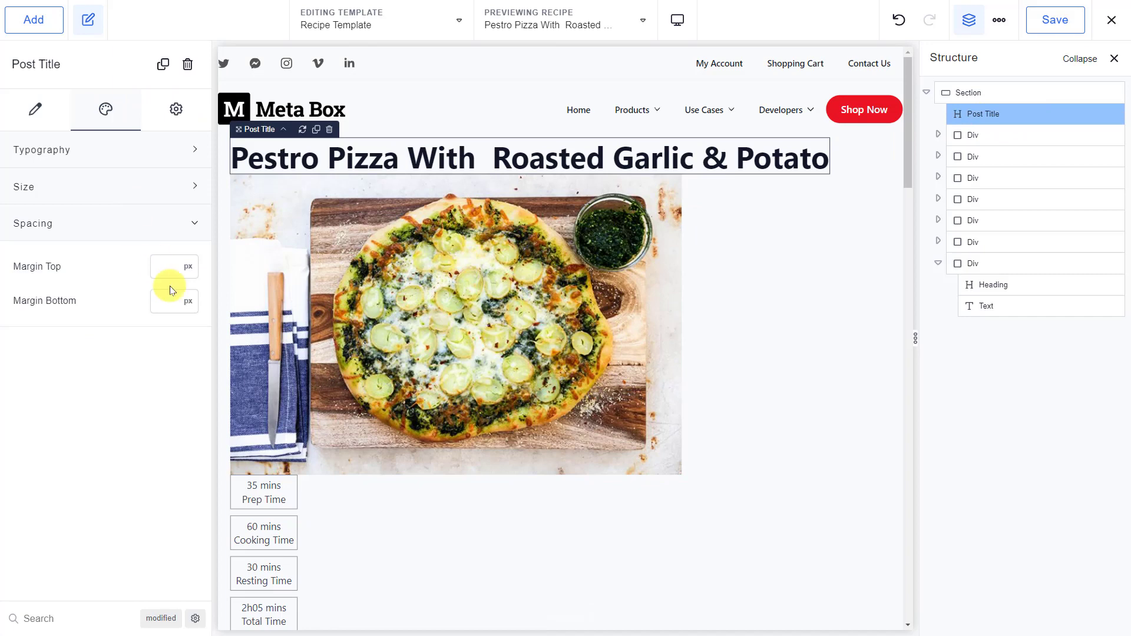
{"action": "left_click", "coordinate": [169, 288]}
{"action": "type", "text": "20"}
Set the wrapper layout of the div holding the image and time boxes to flex display with row direction
{"action": "left_click_drag", "start_coordinate": [1009, 135], "coordinate": [496, 116]}
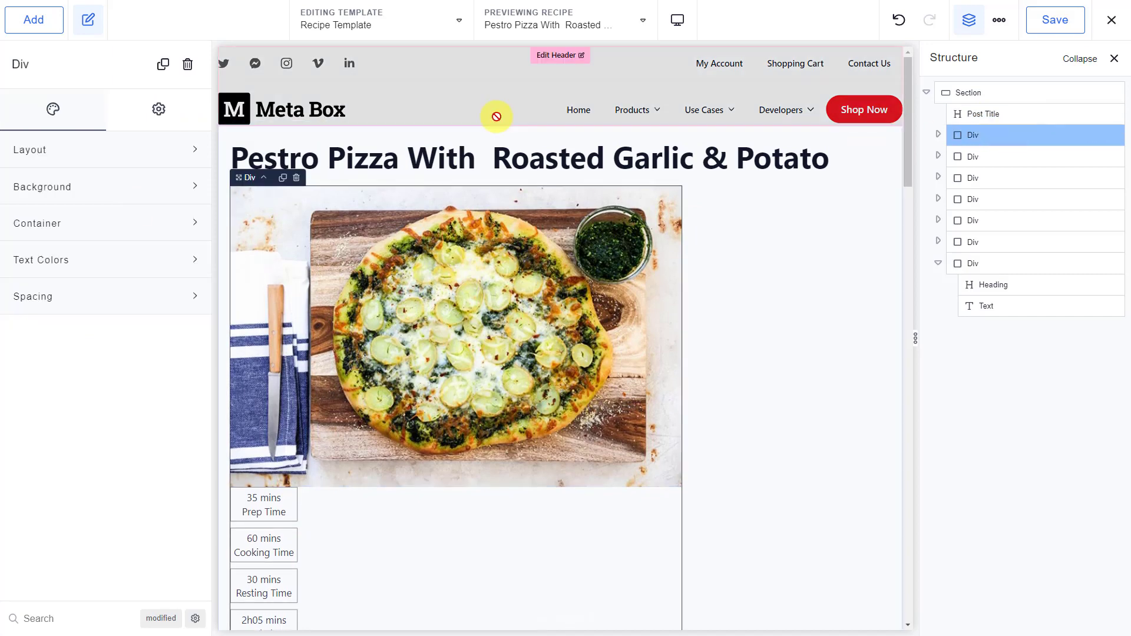
{"action": "left_click", "coordinate": [166, 118]}
{"action": "left_click", "coordinate": [161, 151]}
{"action": "left_click", "coordinate": [173, 361]}
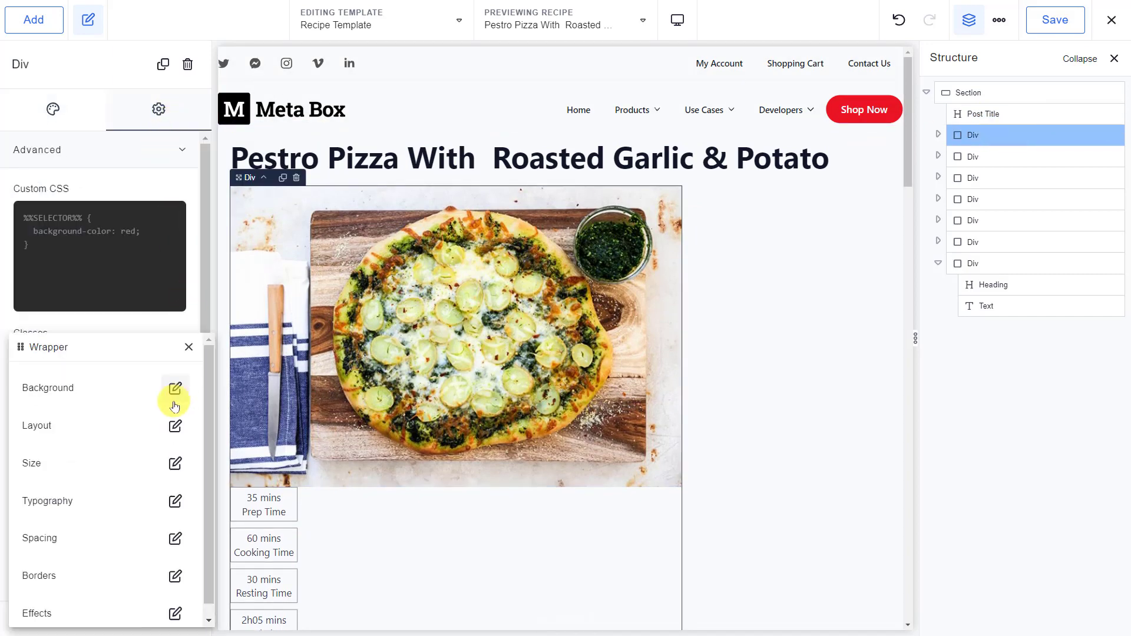
{"action": "left_click", "coordinate": [174, 426]}
{"action": "left_click", "coordinate": [202, 420]}
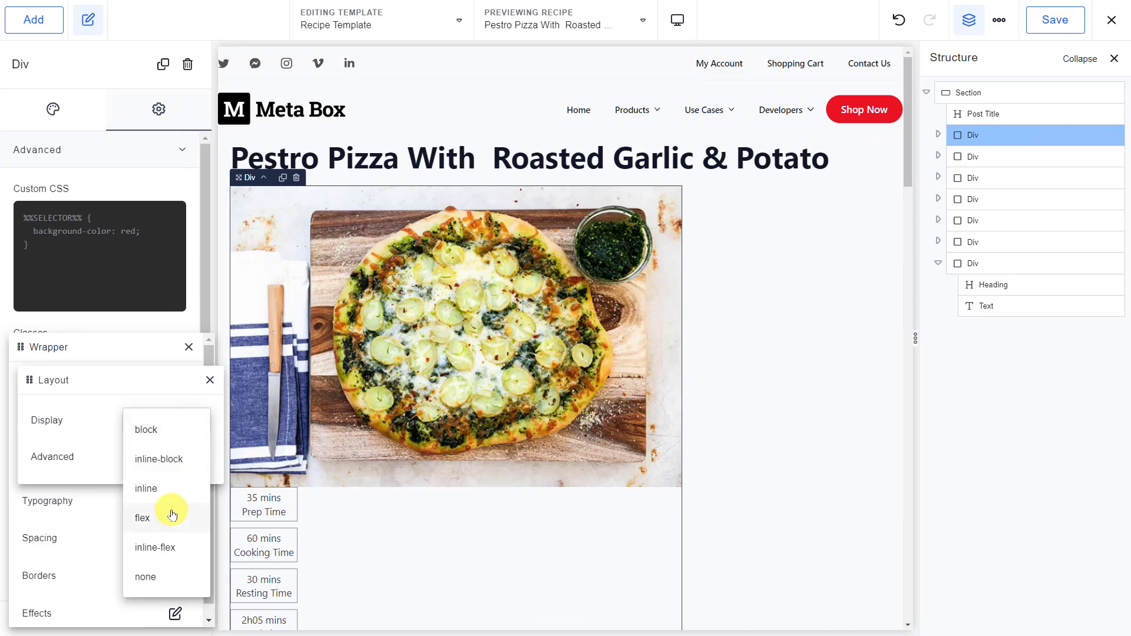
{"action": "left_click", "coordinate": [171, 515]}
{"action": "left_click", "coordinate": [189, 434]}
{"action": "left_click", "coordinate": [177, 469]}
Set that flex wrapper to align items center, justify content space-between and flex wrap to wrap
{"action": "left_click", "coordinate": [184, 467]}
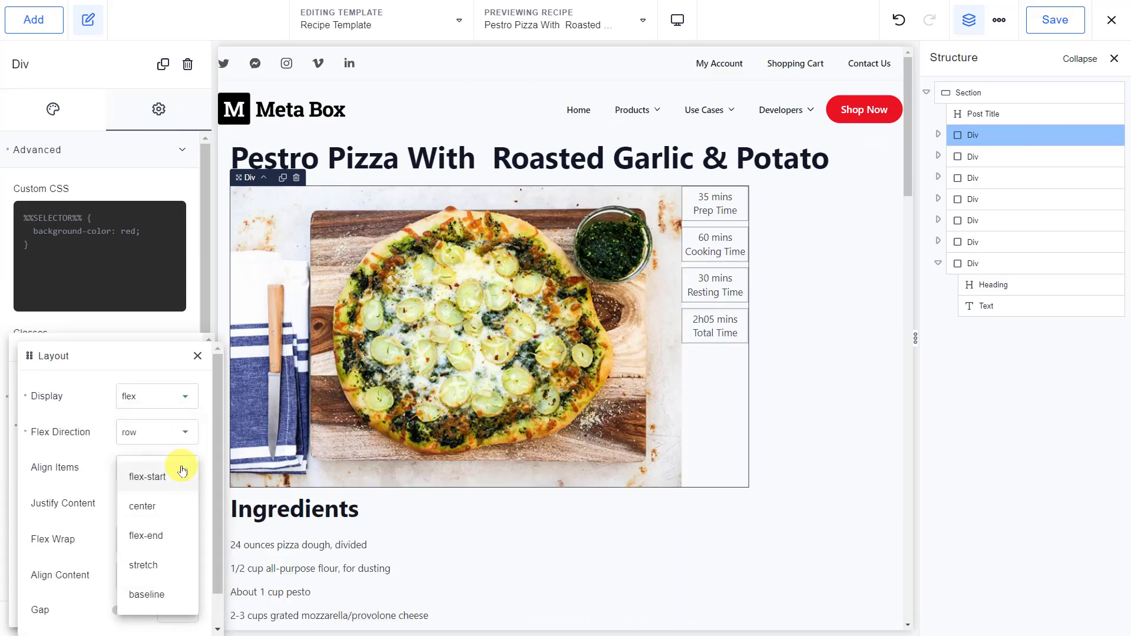
{"action": "left_click", "coordinate": [177, 505]}
{"action": "left_click", "coordinate": [176, 503]}
{"action": "left_click", "coordinate": [177, 547]}
{"action": "left_click", "coordinate": [173, 539]}
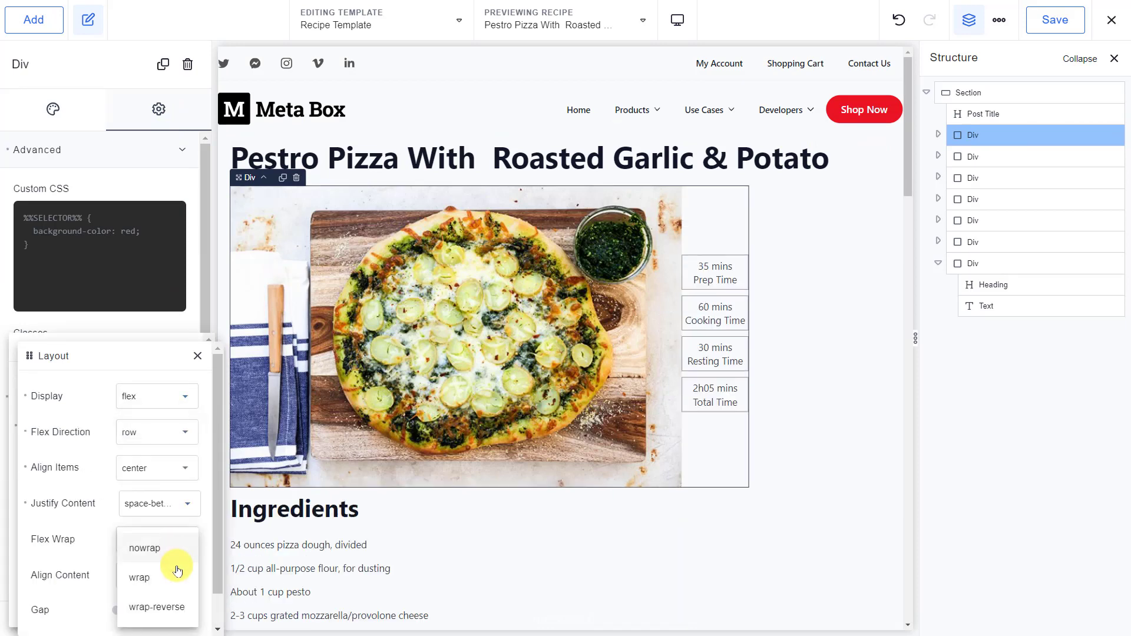
{"action": "left_click", "coordinate": [171, 576]}
{"action": "left_click", "coordinate": [197, 357]}
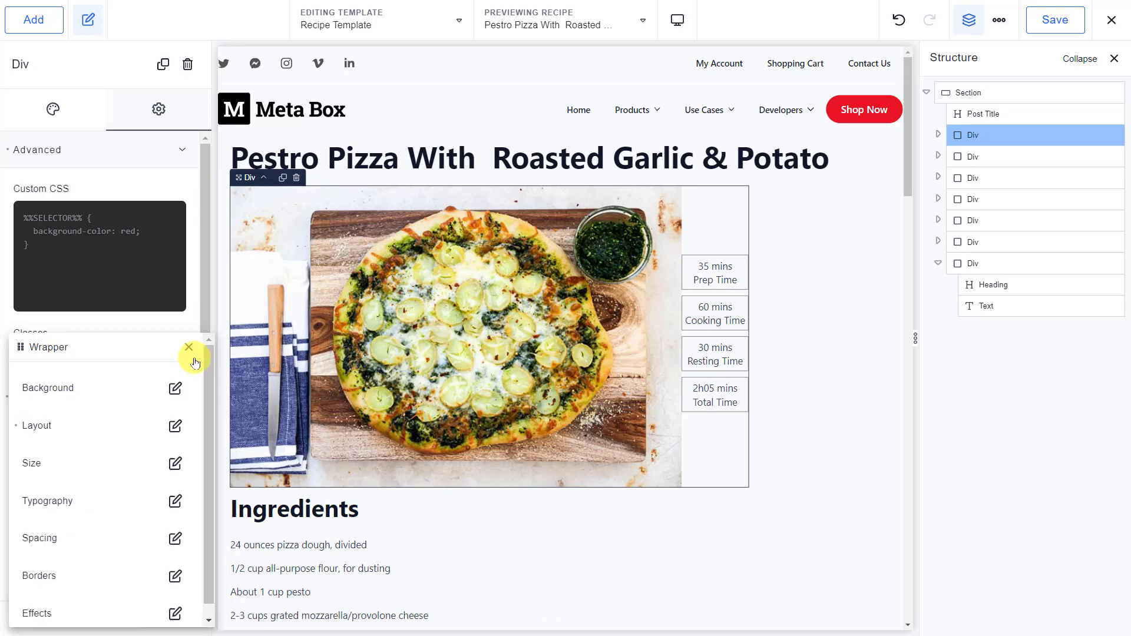
Set the wrapper width of the div holding the image and time boxes to 100%
{"action": "left_click", "coordinate": [171, 462]}
{"action": "left_click", "coordinate": [194, 424]}
{"action": "left_click", "coordinate": [200, 428]}
{"action": "left_click", "coordinate": [174, 425]}
{"action": "type", "text": "100"}
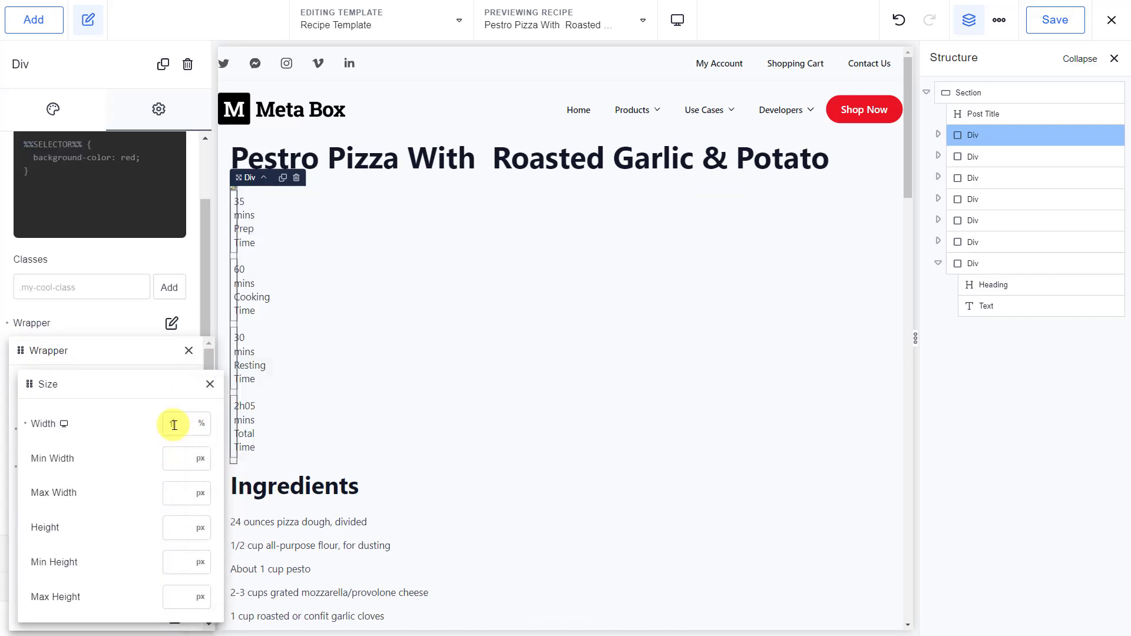
Set the container width of the inner div with the featured image to 65%
{"action": "left_click", "coordinate": [936, 136]}
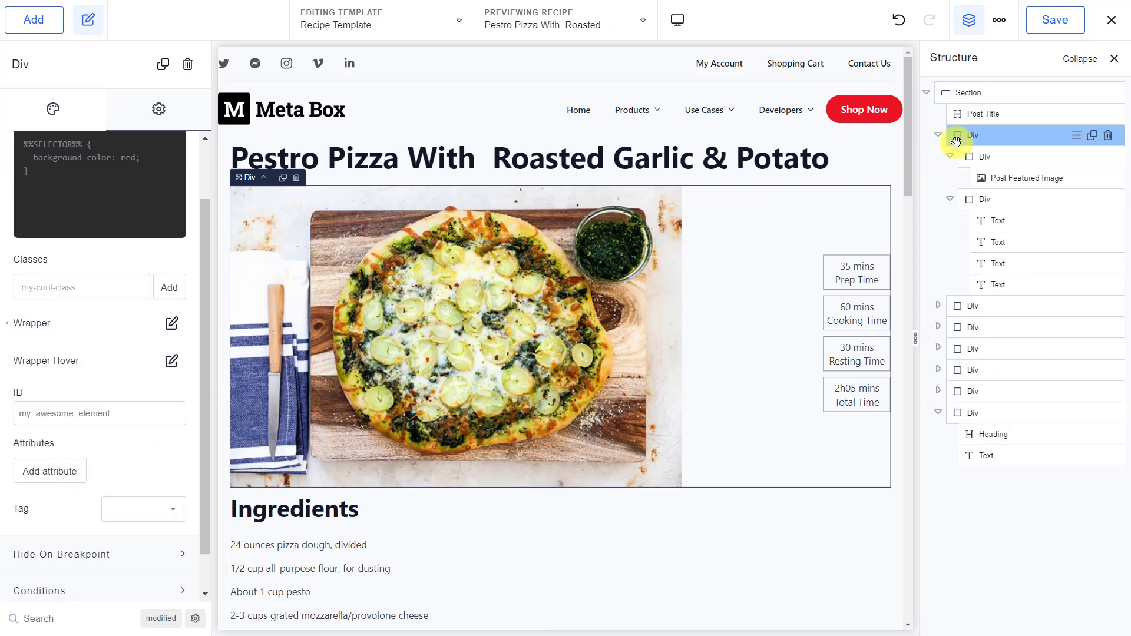
{"action": "left_click", "coordinate": [990, 155]}
{"action": "left_click", "coordinate": [173, 223]}
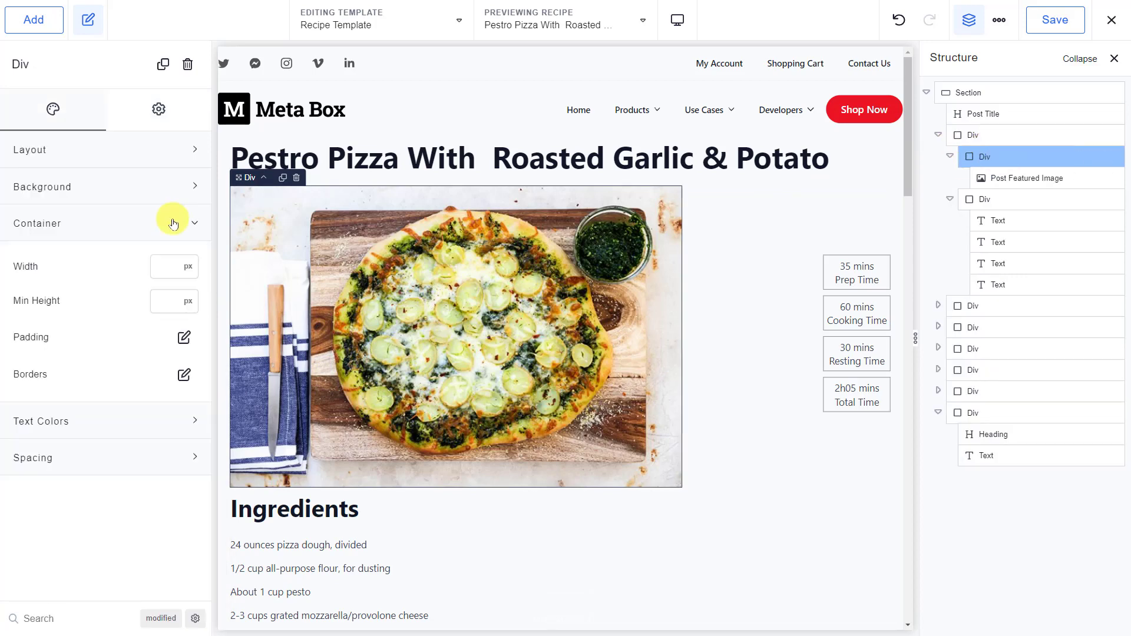
{"action": "left_click", "coordinate": [186, 270]}
{"action": "left_click", "coordinate": [189, 328]}
{"action": "left_click", "coordinate": [164, 270]}
{"action": "type", "text": "65"}
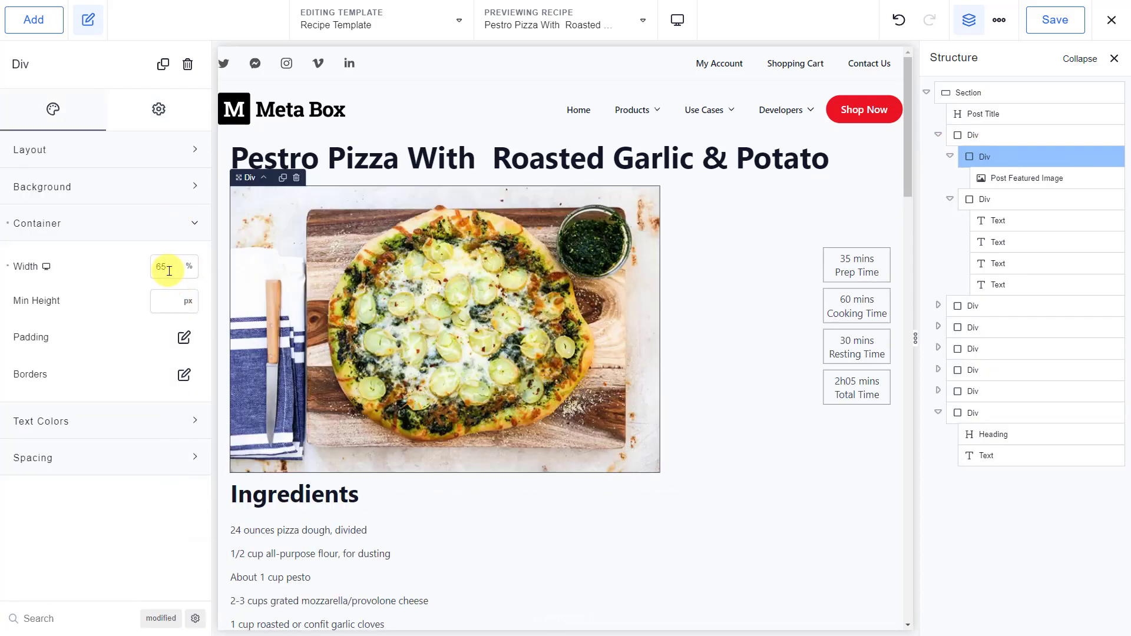
Set the container width of the inner div with the four time texts to 35%
{"action": "left_click", "coordinate": [992, 199]}
{"action": "left_click", "coordinate": [167, 224]}
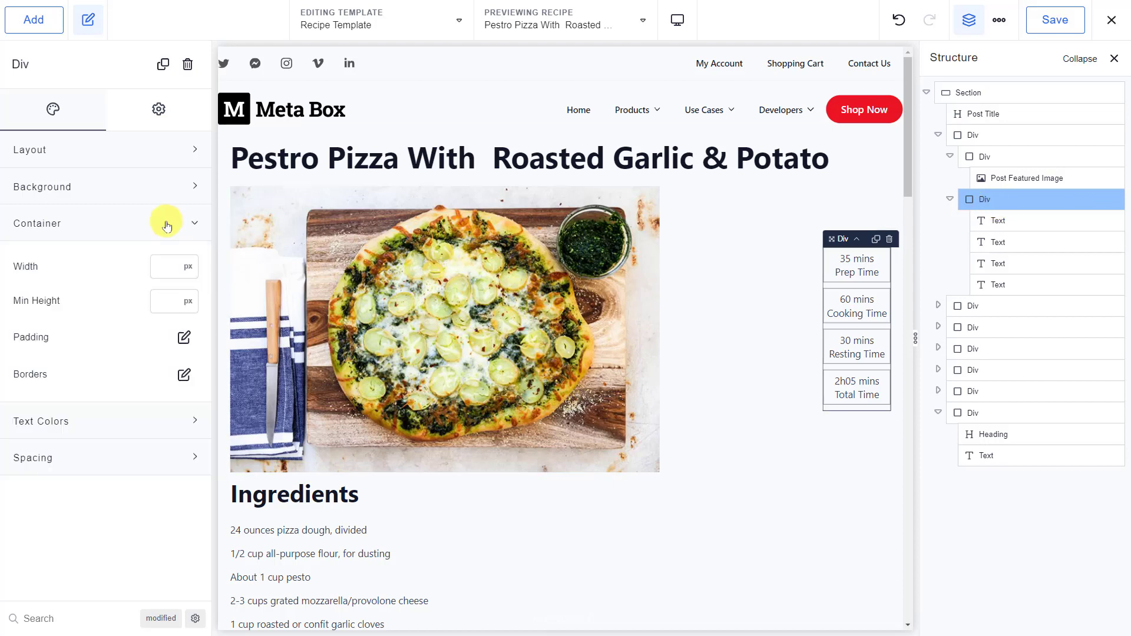
{"action": "left_click", "coordinate": [188, 270]}
{"action": "left_click", "coordinate": [192, 326]}
{"action": "left_click", "coordinate": [162, 266]}
{"action": "type", "text": "35"}
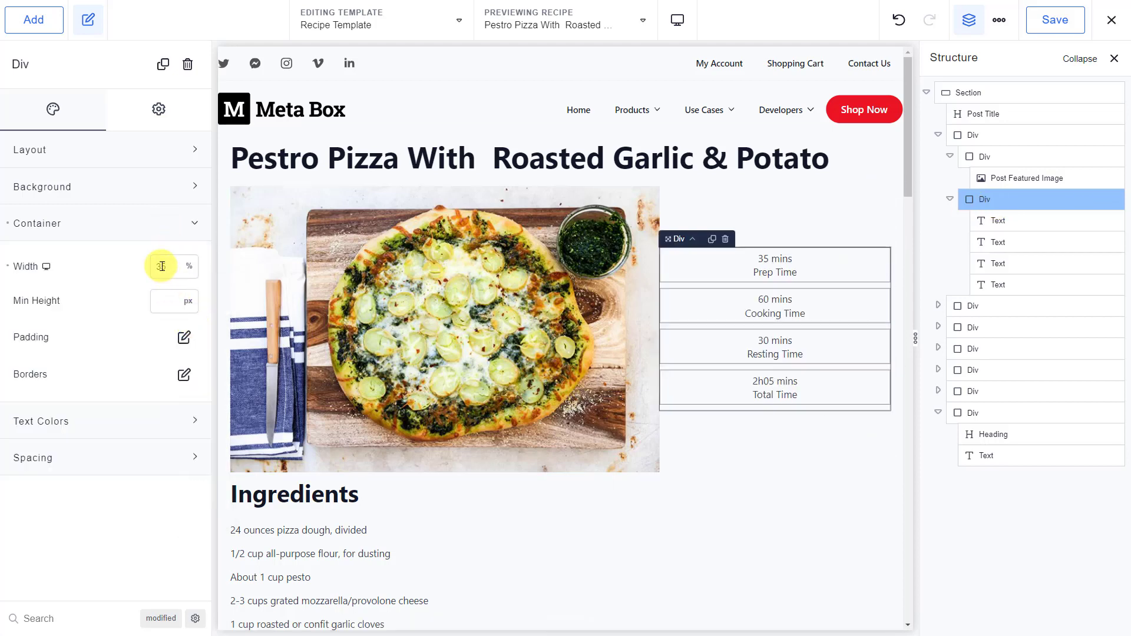
Give the container of the time texts' div a left padding of 30 px
{"action": "left_click", "coordinate": [184, 337]}
{"action": "left_click", "coordinate": [79, 453]}
{"action": "type", "text": "30"}
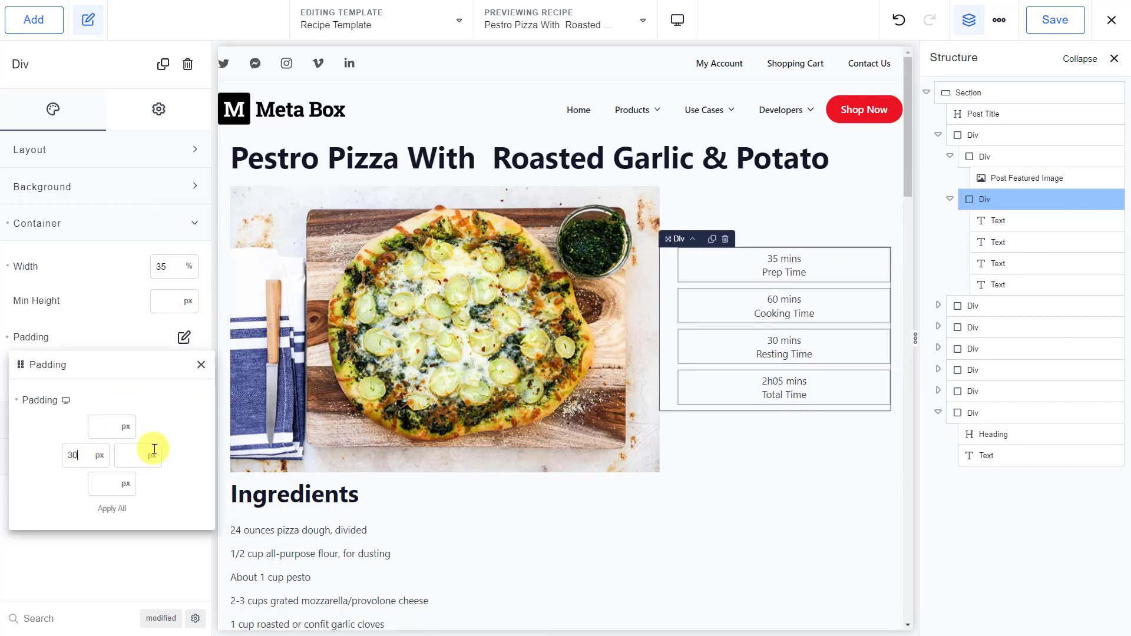
Save the template, leave the builder and review the published recipe page down to its end
{"action": "left_click", "coordinate": [1037, 20]}
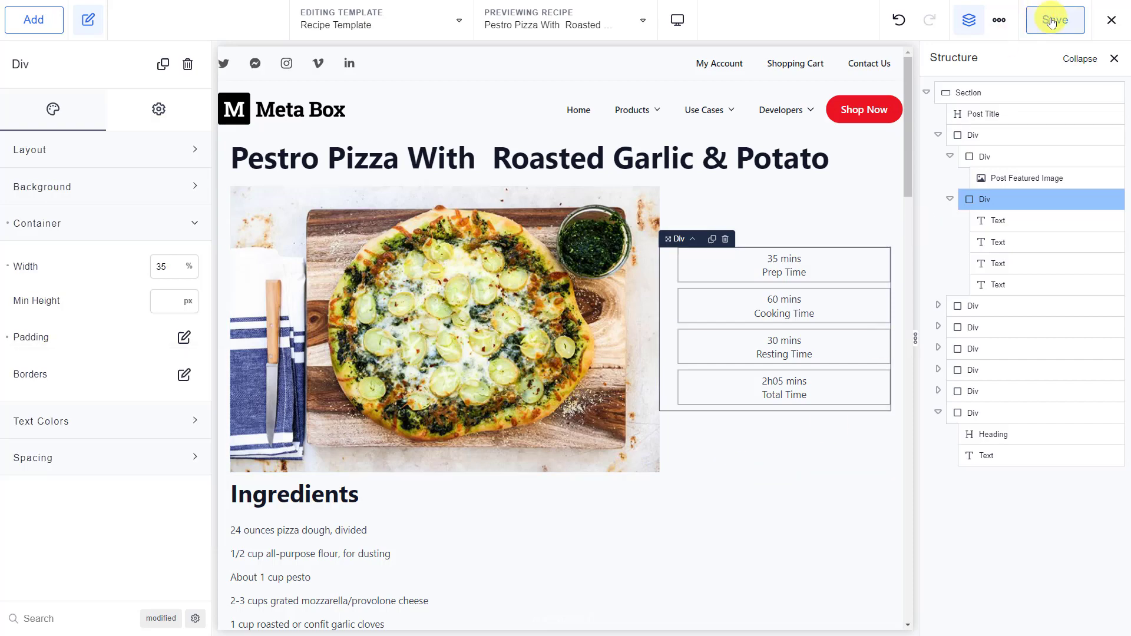
{"action": "left_click", "coordinate": [1111, 20]}
{"action": "left_click", "coordinate": [1091, 56]}
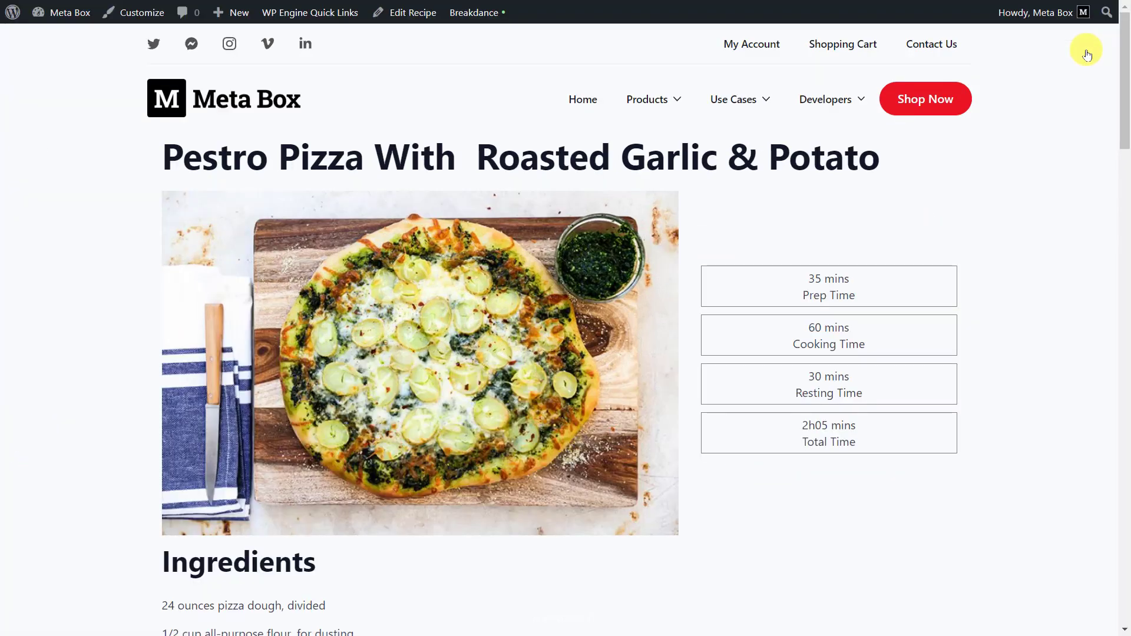
{"action": "scroll", "coordinate": [1086, 55], "scroll_direction": "down", "scroll_amount": 20}
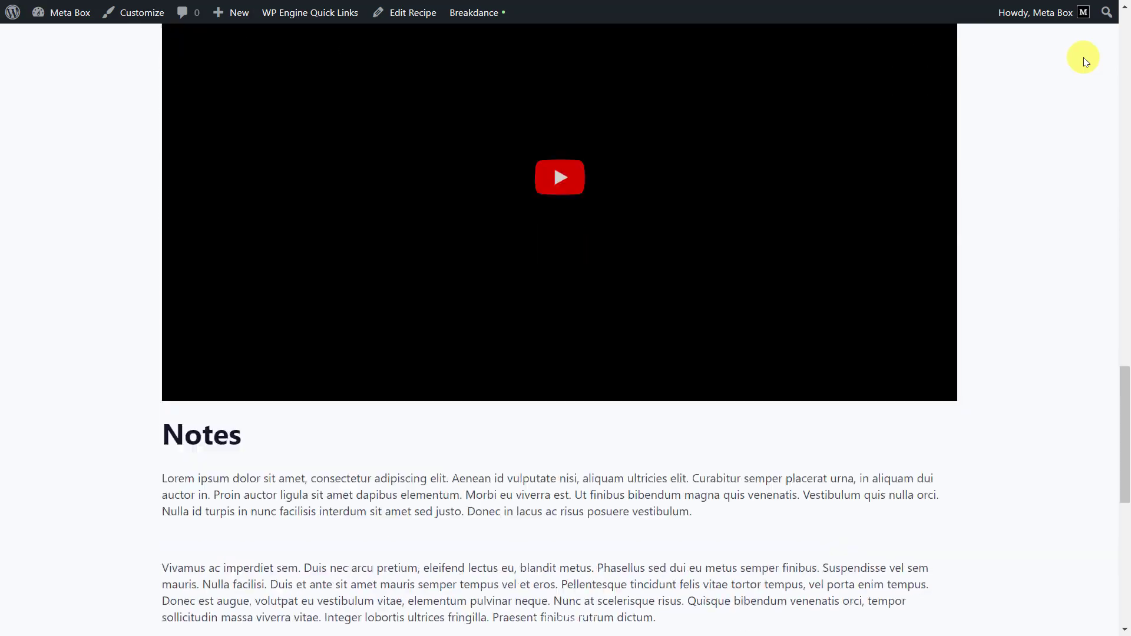
{"action": "scroll", "coordinate": [1086, 61], "scroll_direction": "down", "scroll_amount": 8}
{"action": "scroll", "coordinate": [1085, 62], "scroll_direction": "up", "scroll_amount": 20}
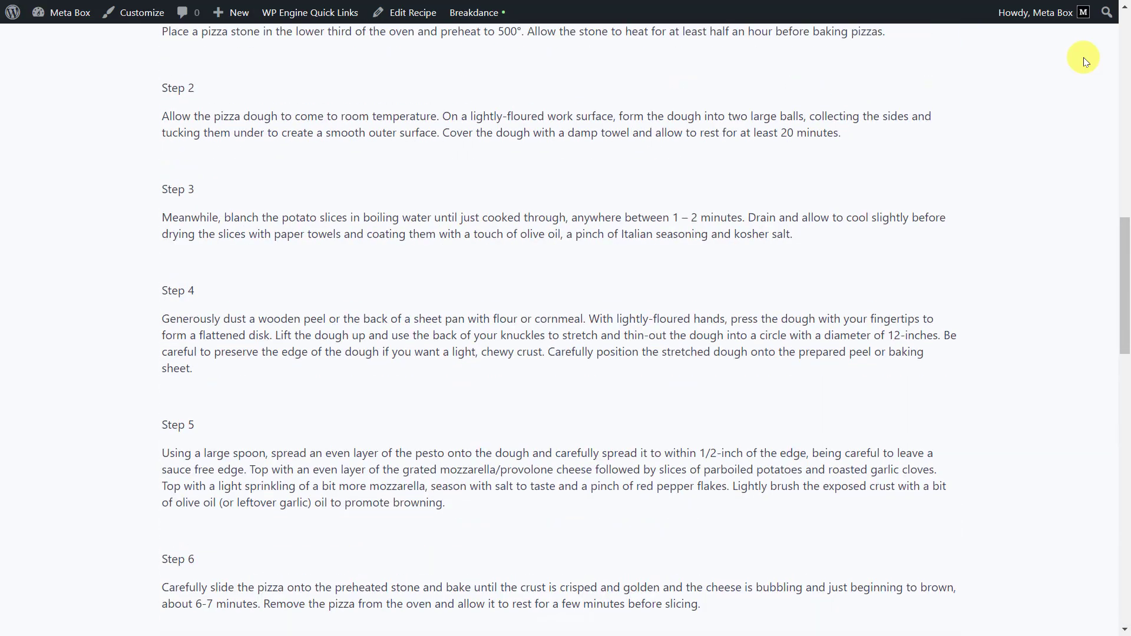